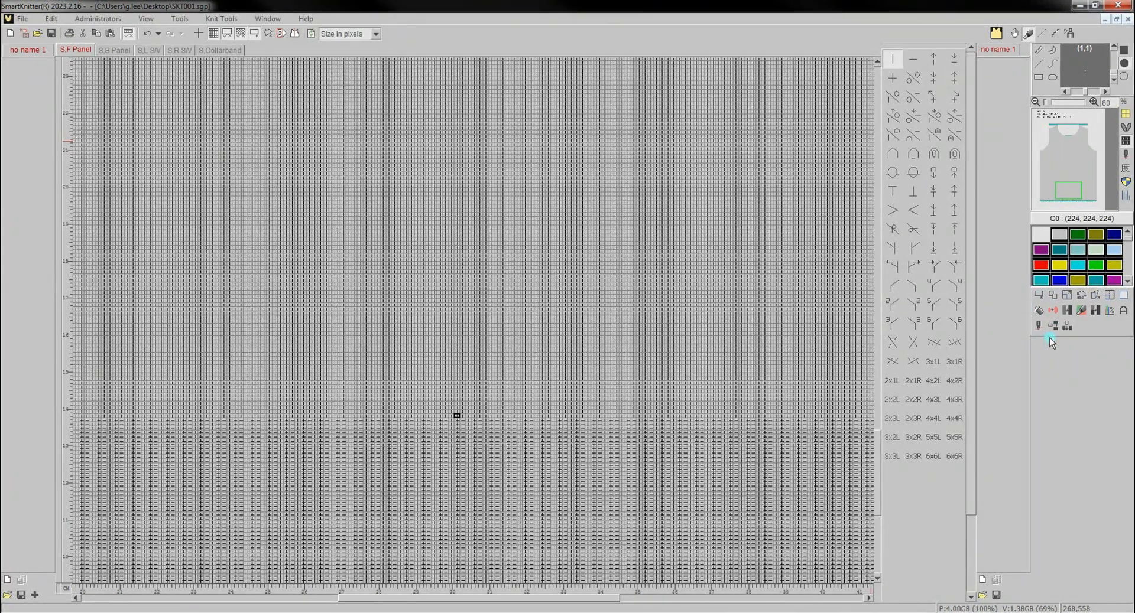
- Define a rectangular image area above the rib and adjust its edges to 30 wide by 40 high
{"action": "left_click", "coordinate": [1037, 296]}
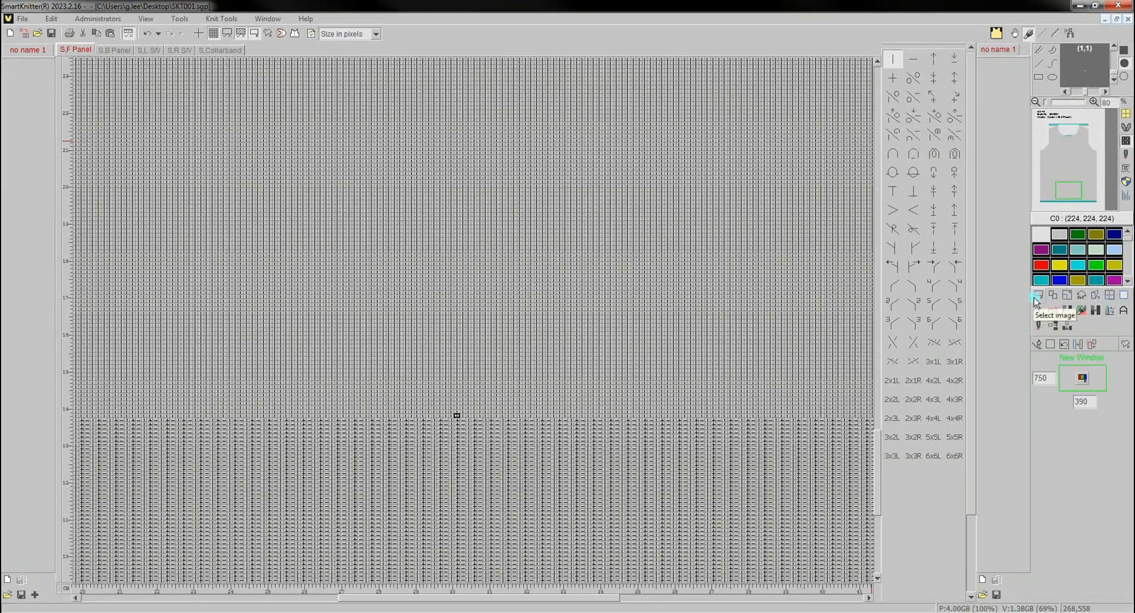
{"action": "left_click_drag", "start_coordinate": [351, 393], "coordinate": [579, 171]}
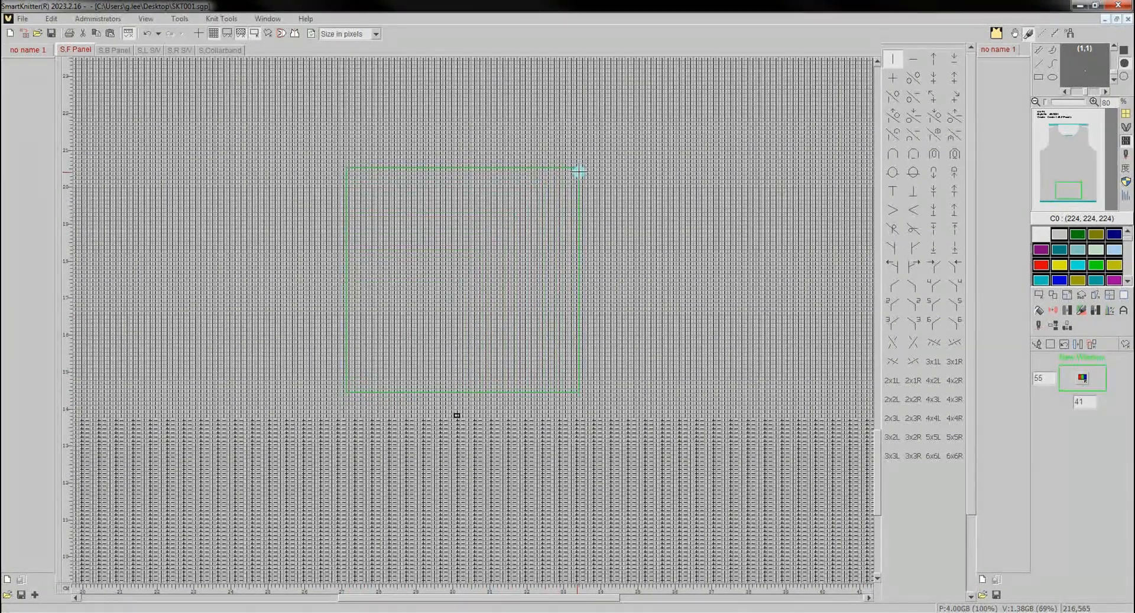
{"action": "left_click", "coordinate": [949, 326]}
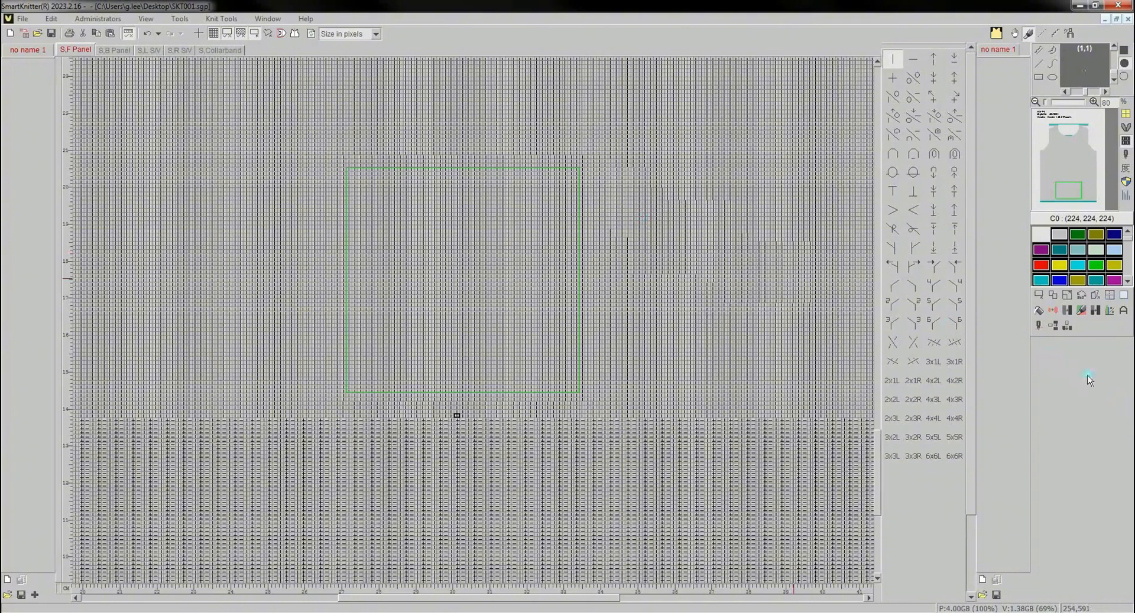
{"action": "left_click", "coordinate": [1038, 295]}
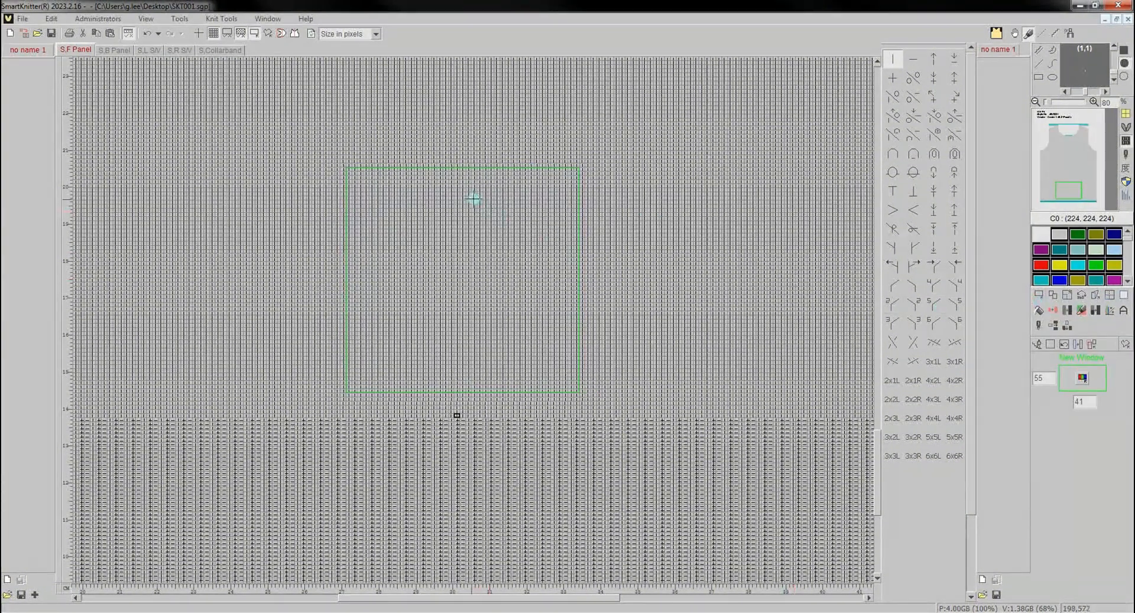
{"action": "left_click_drag", "start_coordinate": [459, 167], "coordinate": [464, 232]}
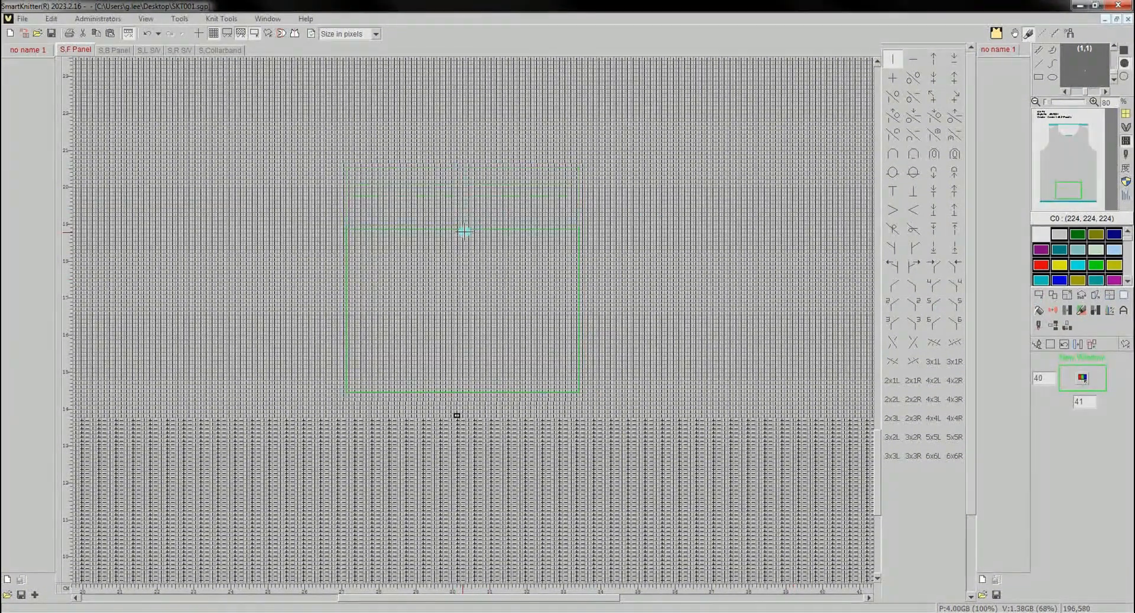
{"action": "left_click_drag", "start_coordinate": [580, 283], "coordinate": [535, 287]}
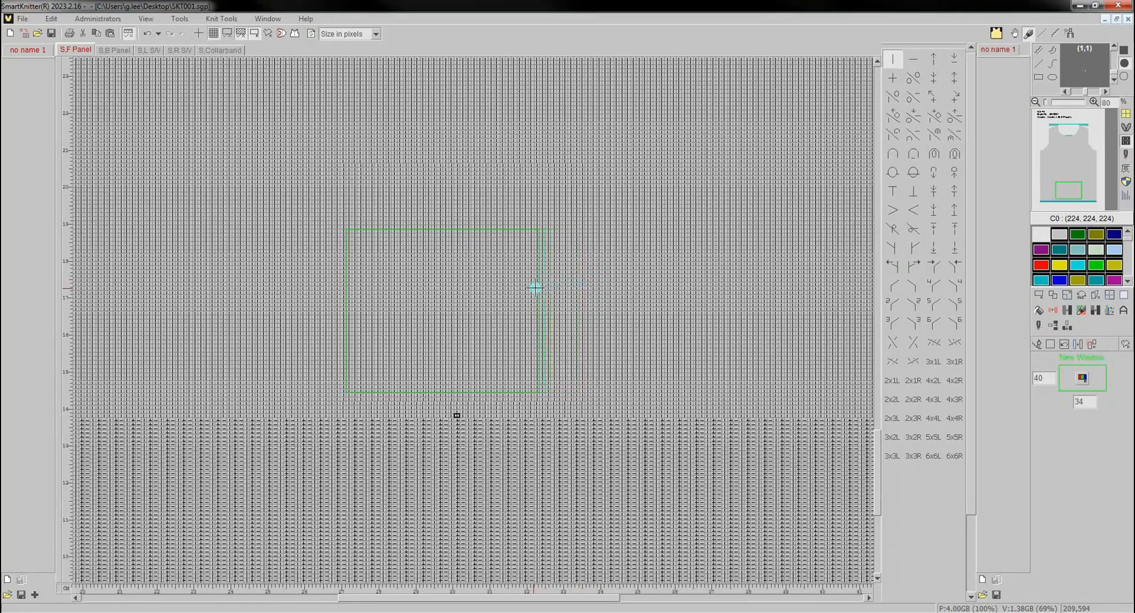
{"action": "left_click_drag", "start_coordinate": [345, 286], "coordinate": [371, 290]}
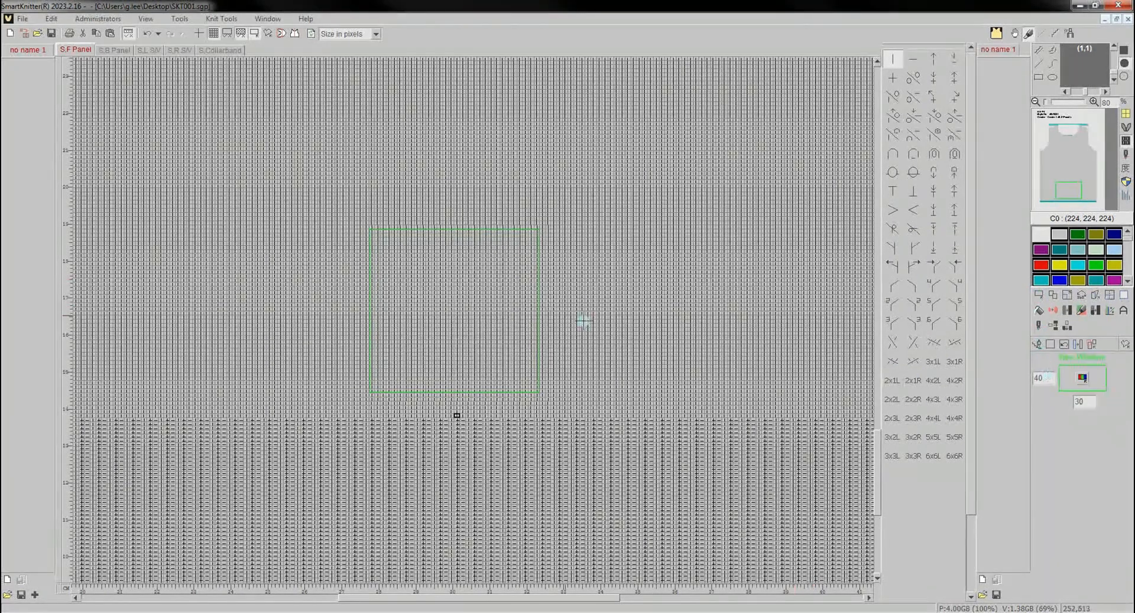
- Draw a new image area above the rib and set its size to 50 by 50
{"action": "left_click_drag", "start_coordinate": [354, 392], "coordinate": [807, 344]}
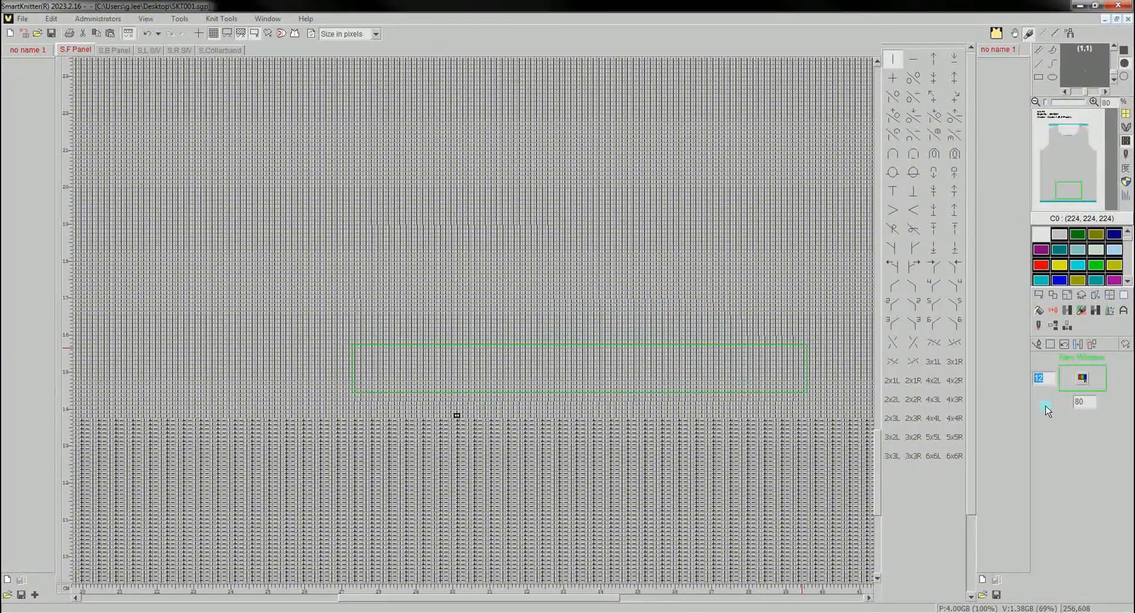
{"action": "double_click", "coordinate": [1085, 402]}
{"action": "key", "text": "Return"}
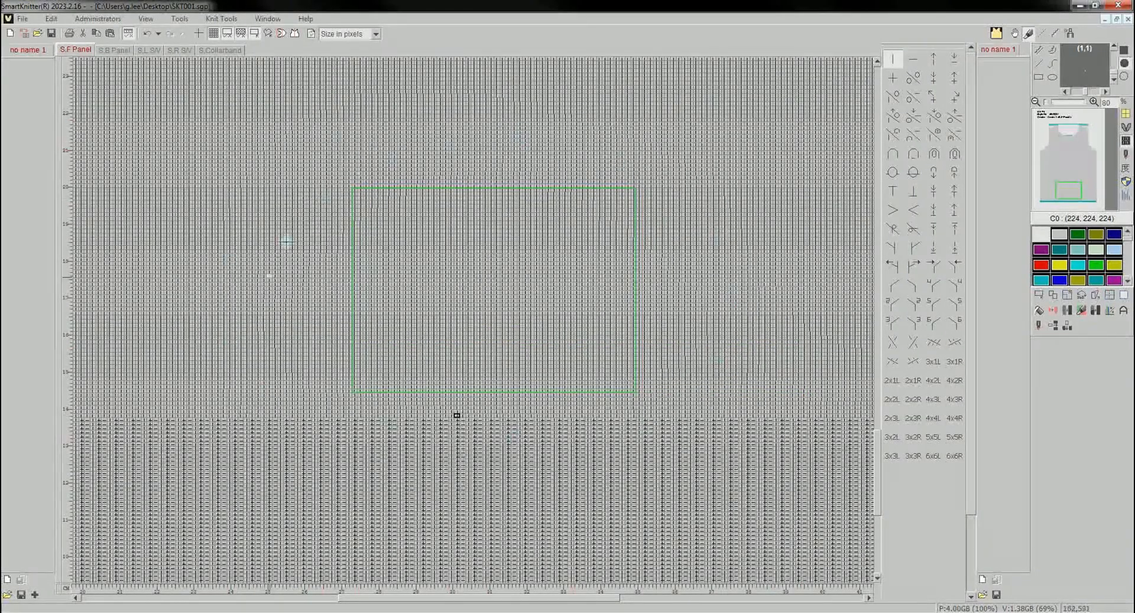
- Move the 50 by 50 image area higher up the front panel, and restore the previous area position
{"action": "left_click", "coordinate": [1040, 298]}
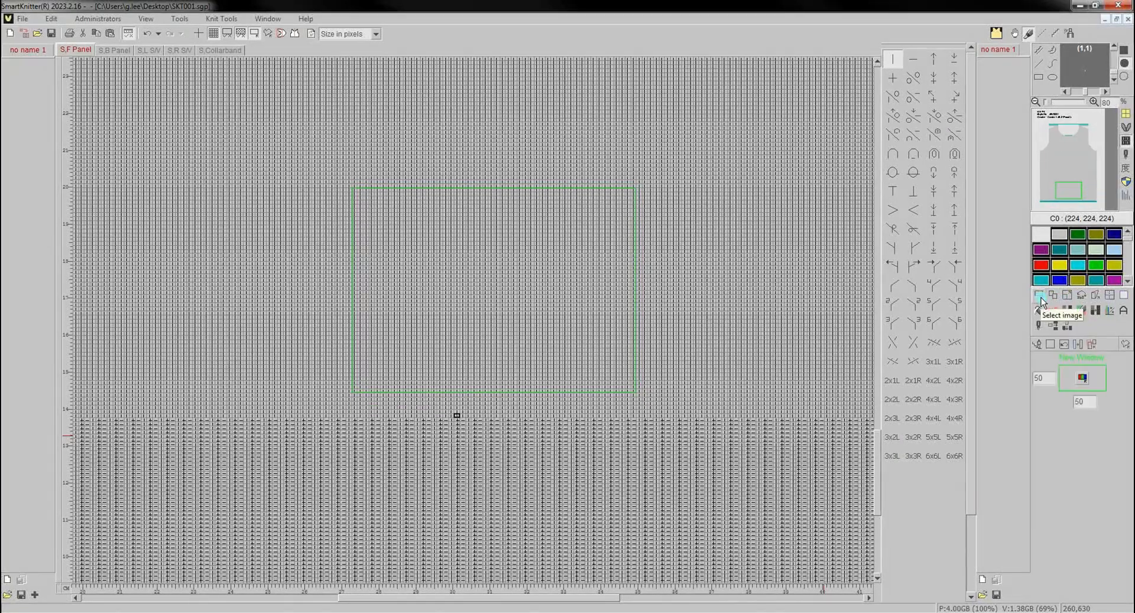
{"action": "left_click", "coordinate": [1077, 345]}
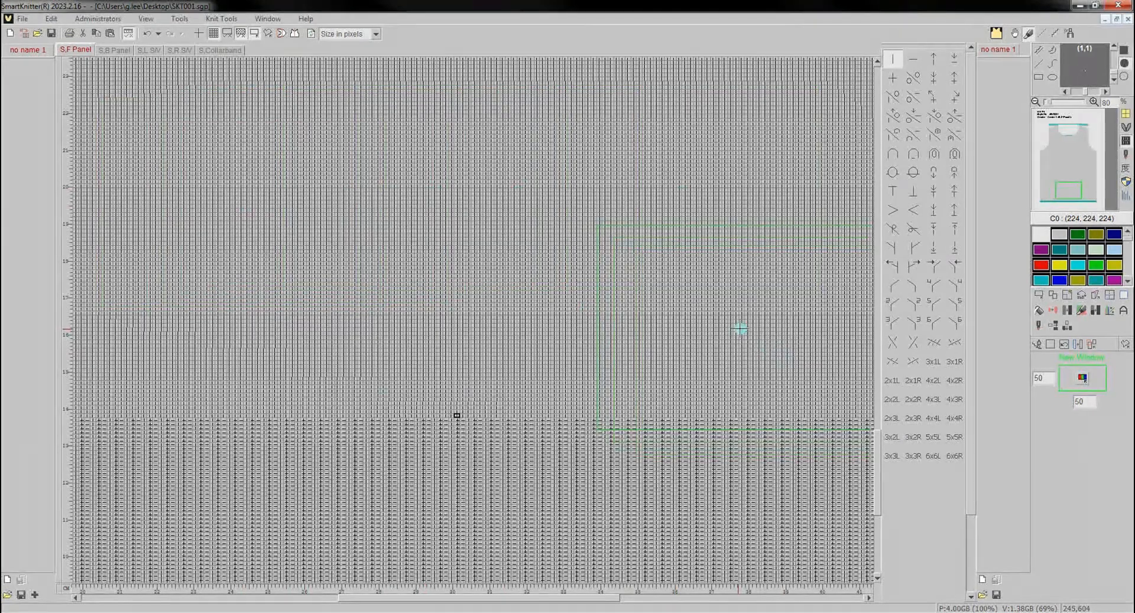
{"action": "left_click", "coordinate": [499, 195]}
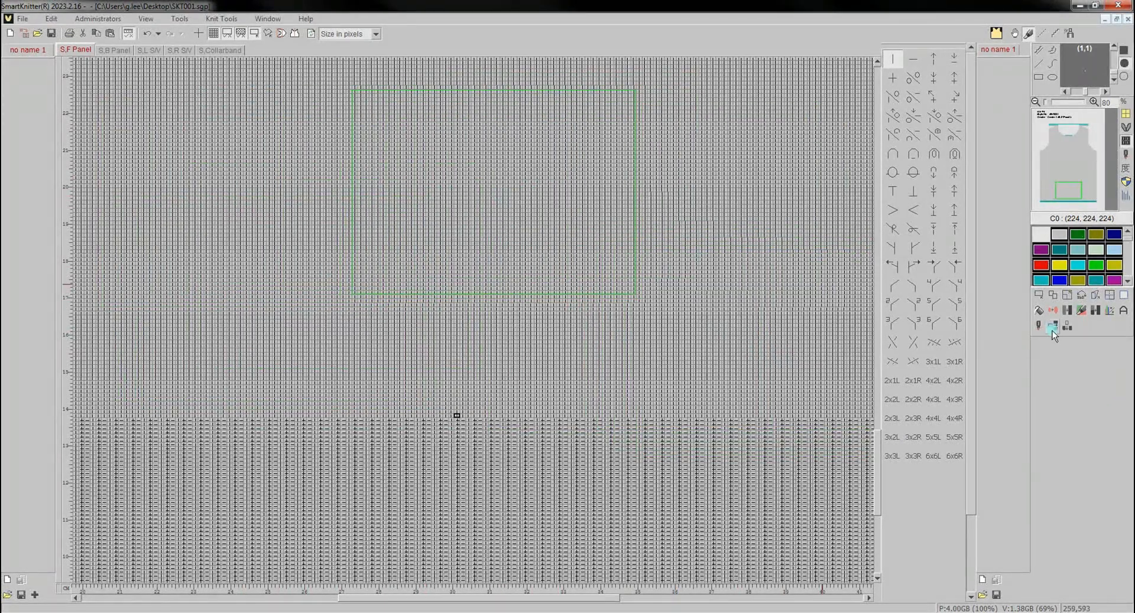
{"action": "left_click", "coordinate": [1039, 295]}
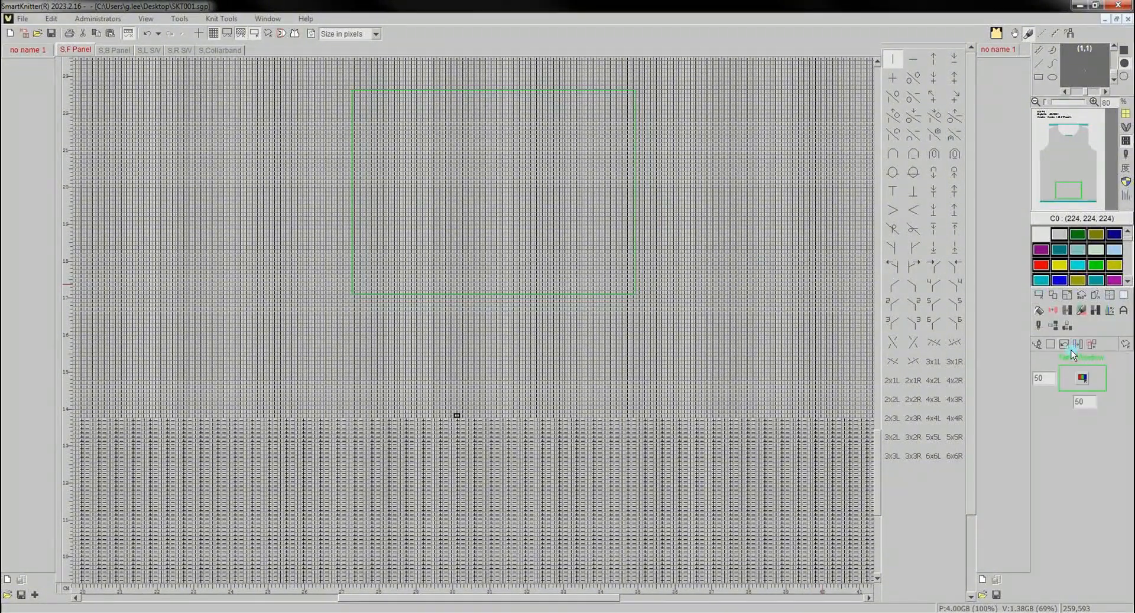
{"action": "left_click", "coordinate": [1072, 351]}
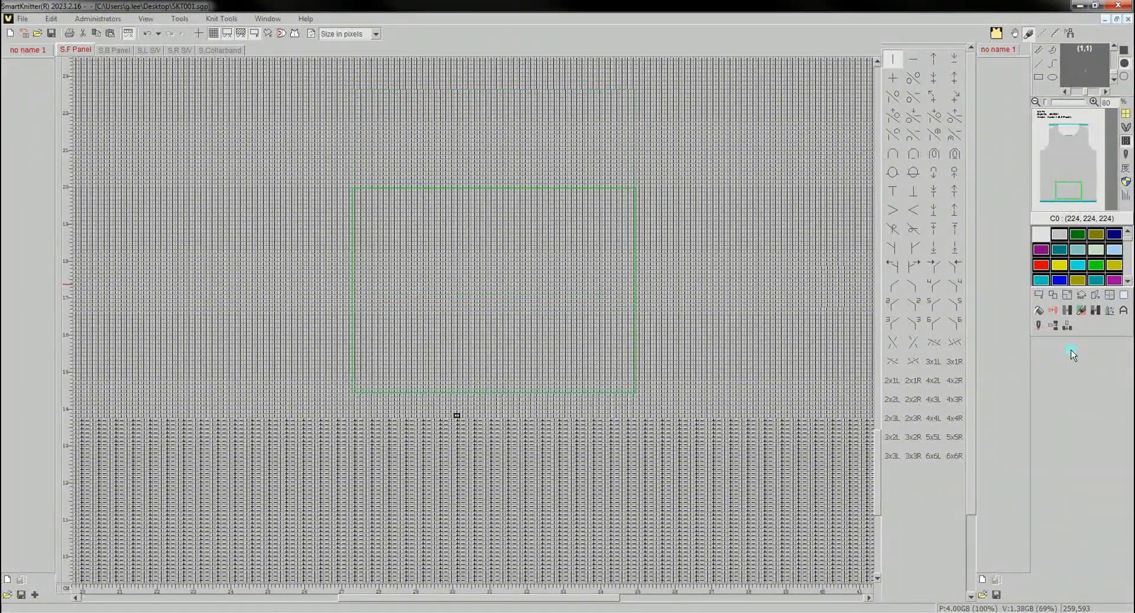
- Define a smaller image area 39 wide by 38 high and change the selection frame colour to cyan (00FFFF)
{"action": "left_click", "coordinate": [1044, 298]}
{"action": "left_click", "coordinate": [1090, 353]}
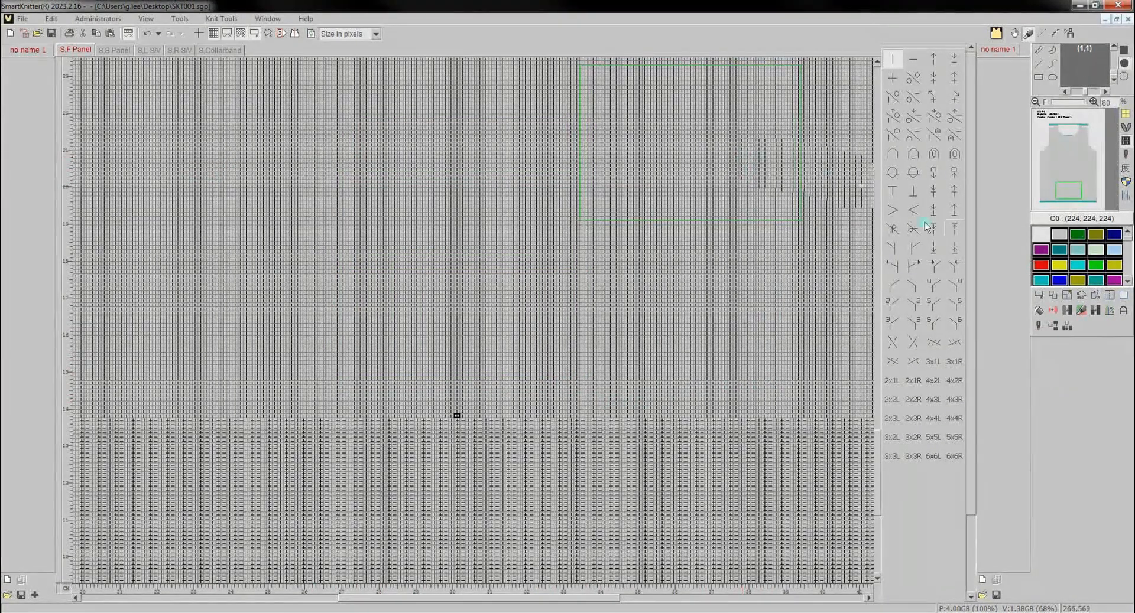
{"action": "left_click", "coordinate": [1040, 295]}
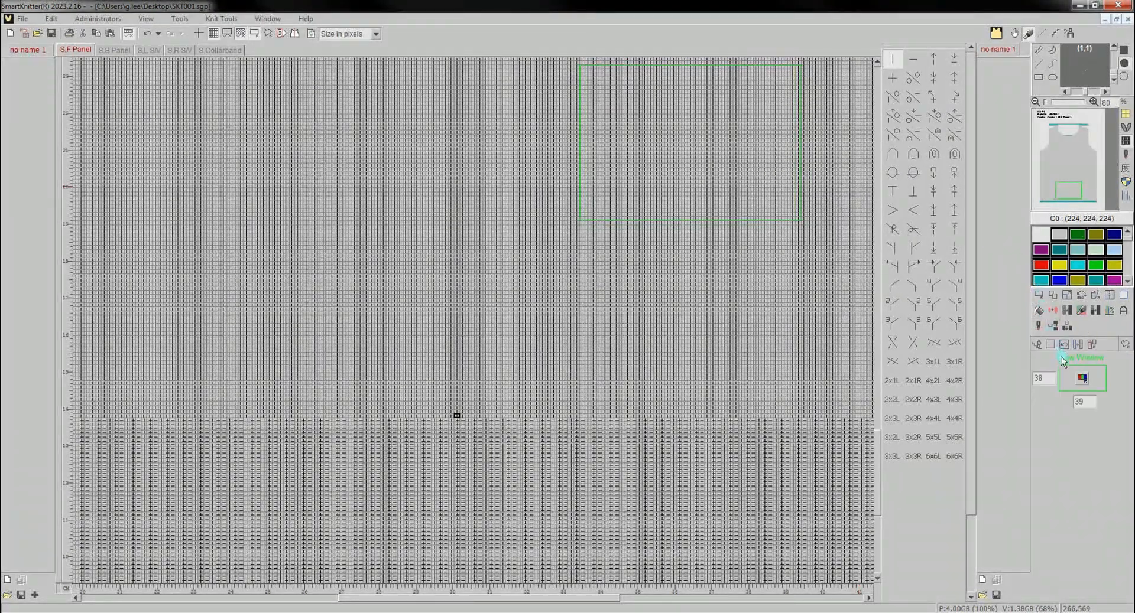
{"action": "left_click", "coordinate": [1082, 380]}
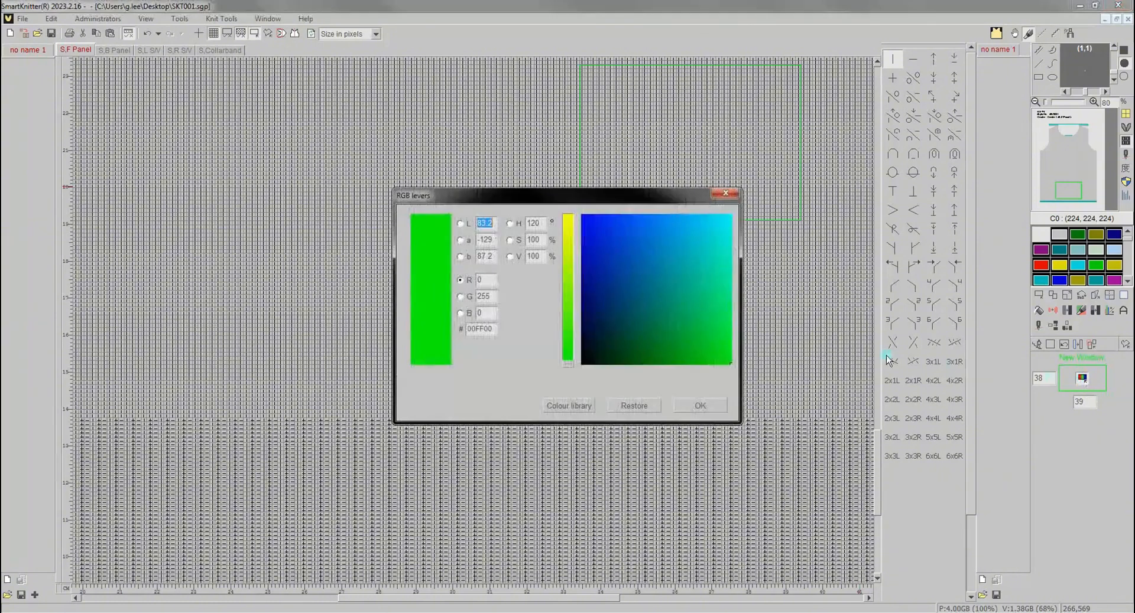
{"action": "left_click_drag", "start_coordinate": [716, 275], "coordinate": [728, 220]}
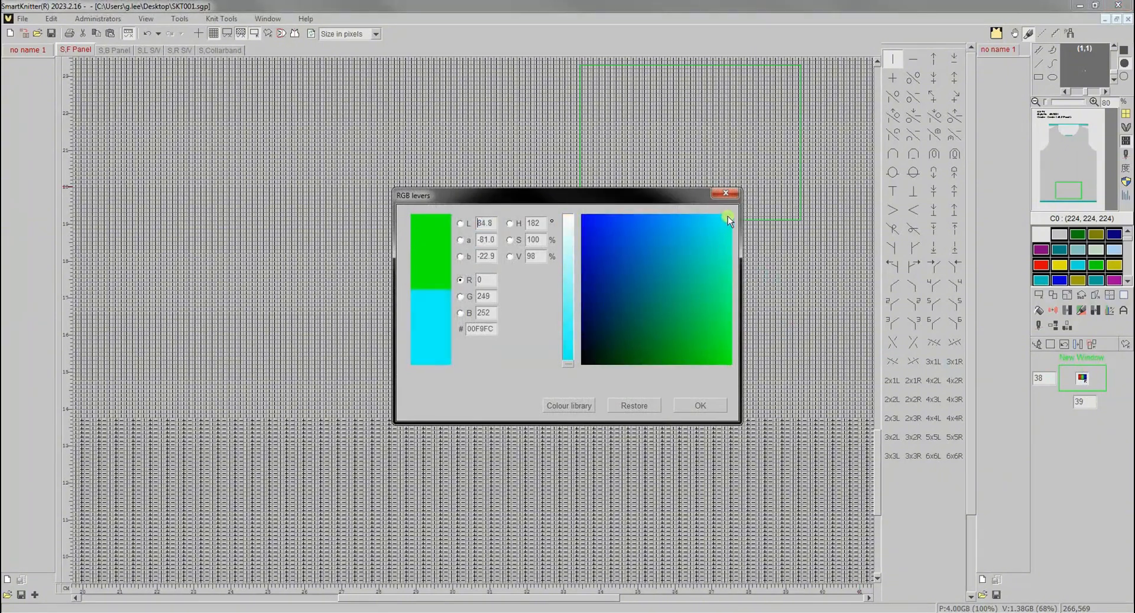
{"action": "left_click", "coordinate": [686, 406]}
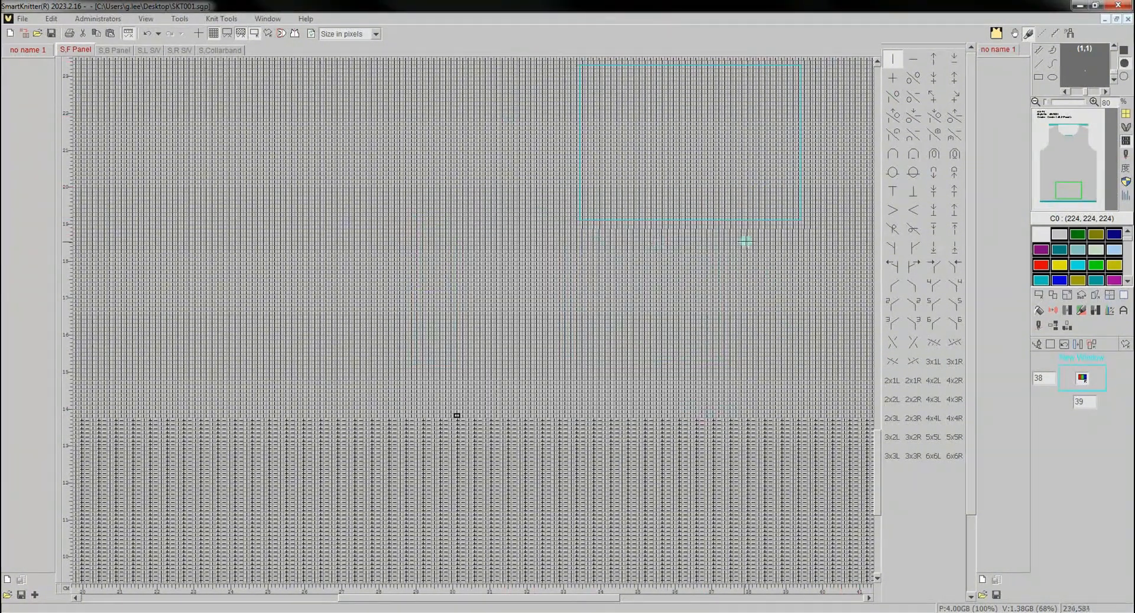
{"action": "left_click", "coordinate": [1040, 345]}
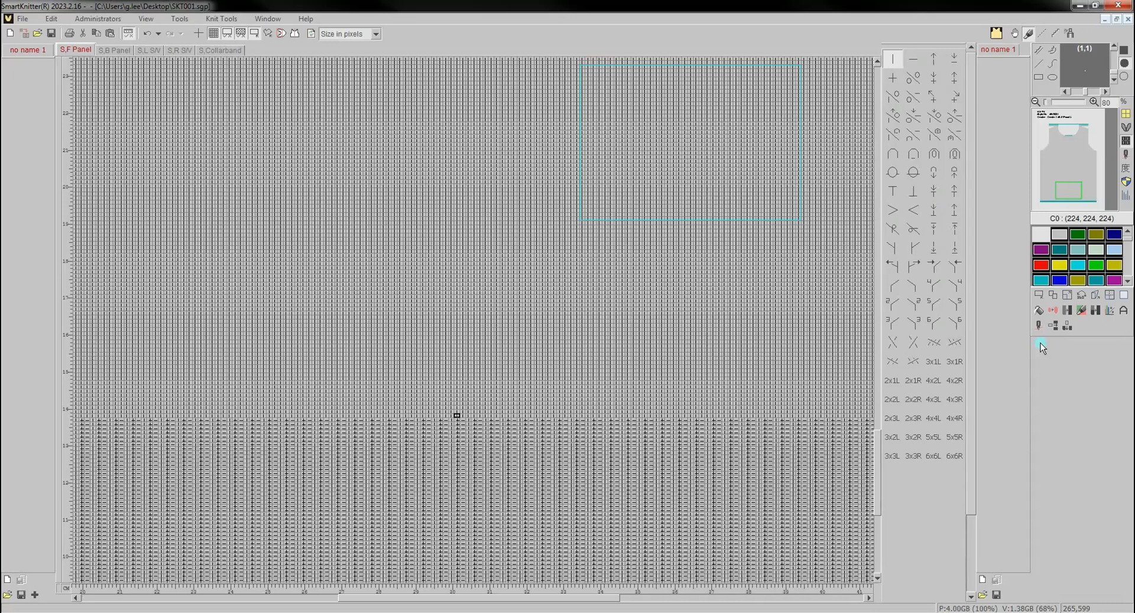
- Define the full area of the front panel as the image and show the whole panel
{"action": "left_click", "coordinate": [1039, 296]}
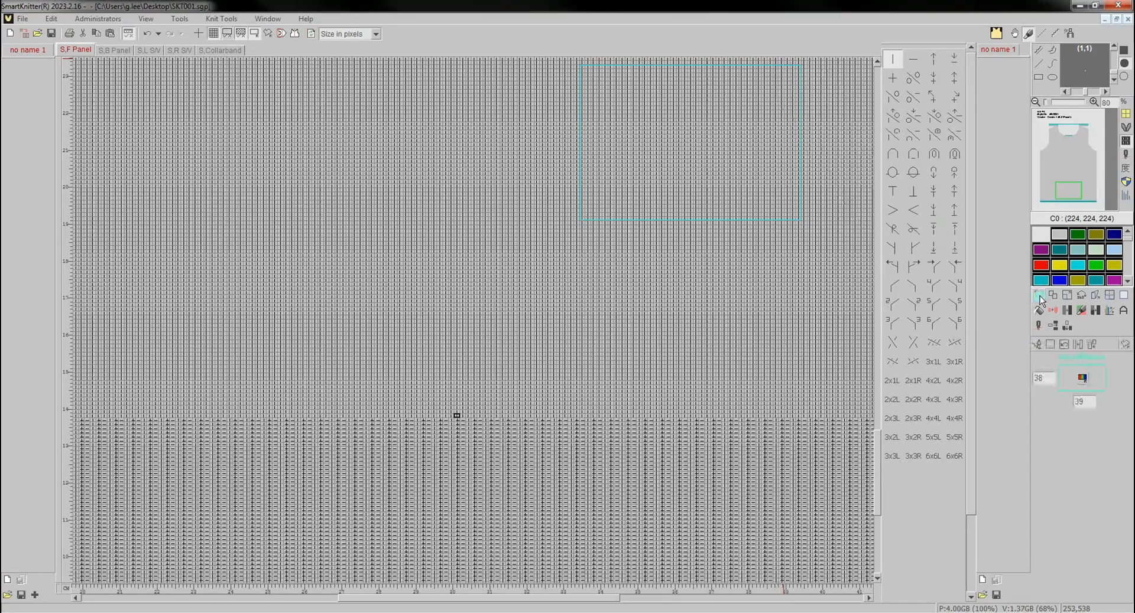
{"action": "left_click", "coordinate": [1048, 348]}
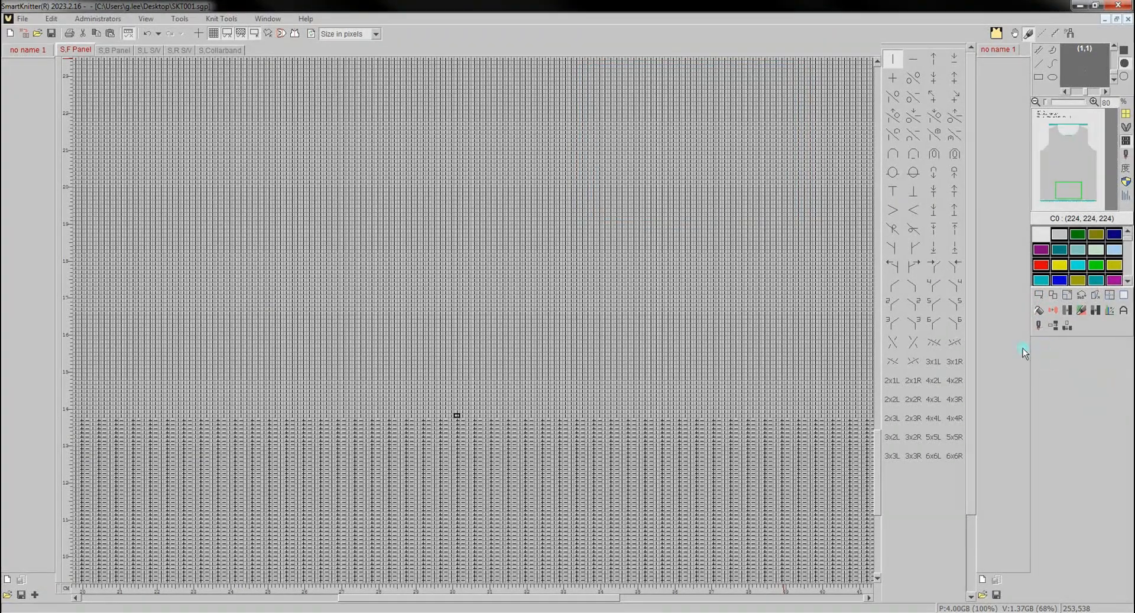
{"action": "key", "text": "ctrl+0"}
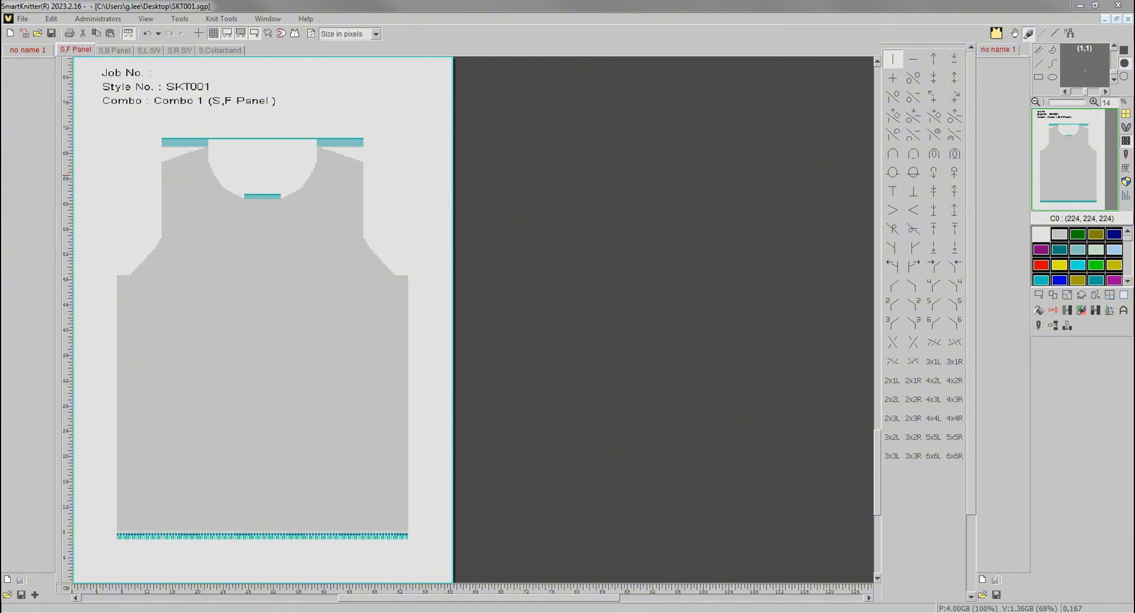
- Open the Pug image library and place its pug face picture centred on the body of the front panel
{"action": "left_click", "coordinate": [7, 595]}
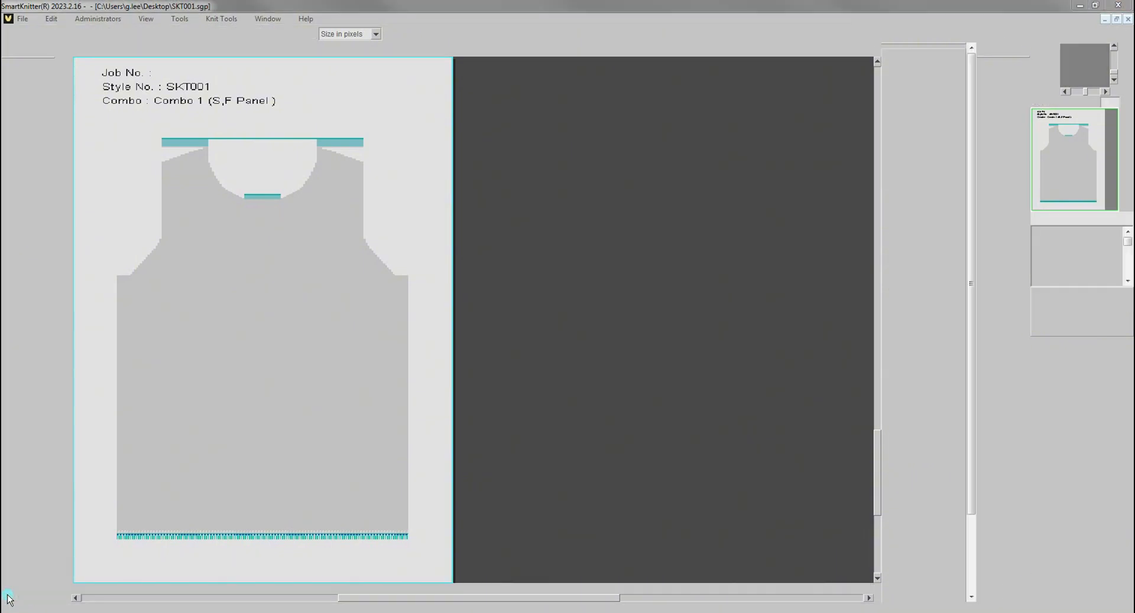
{"action": "double_click", "coordinate": [666, 229]}
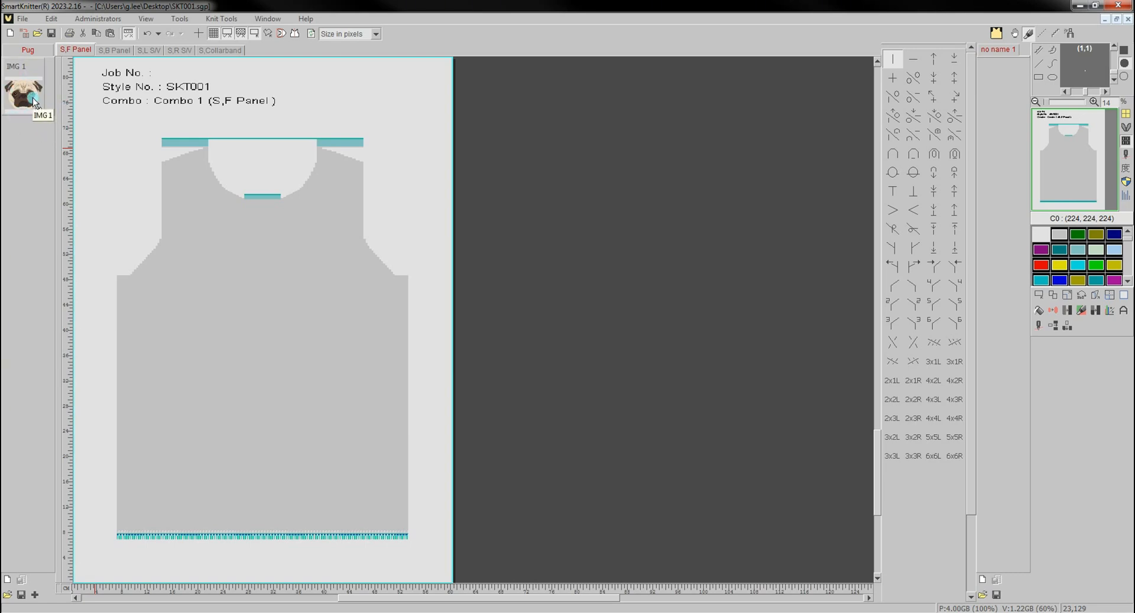
{"action": "right_click", "coordinate": [33, 98]}
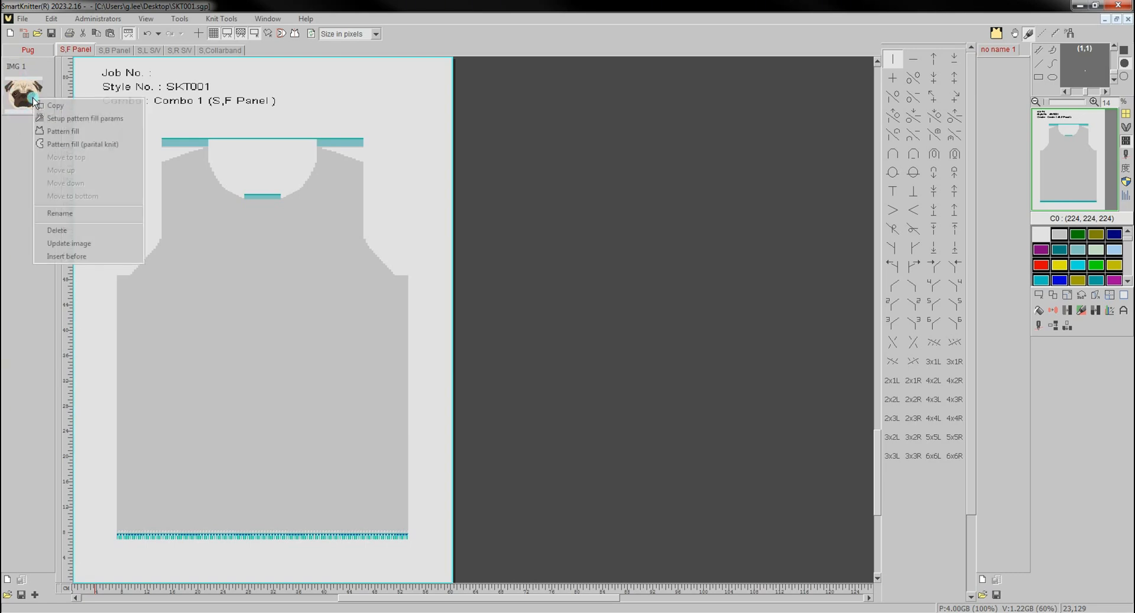
{"action": "left_click", "coordinate": [59, 120]}
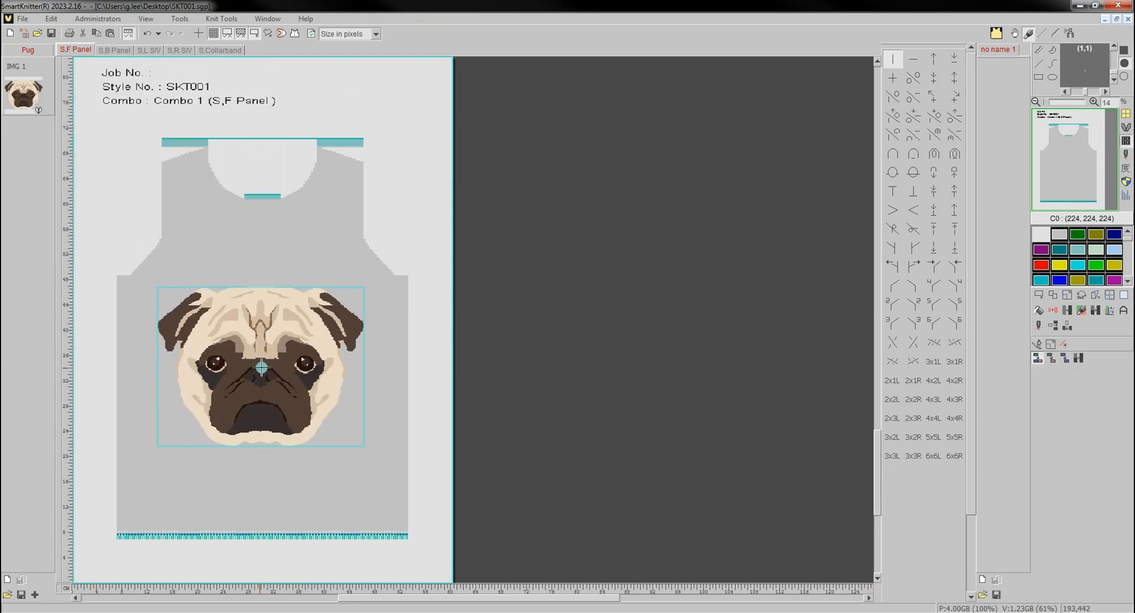
{"action": "left_click", "coordinate": [261, 367]}
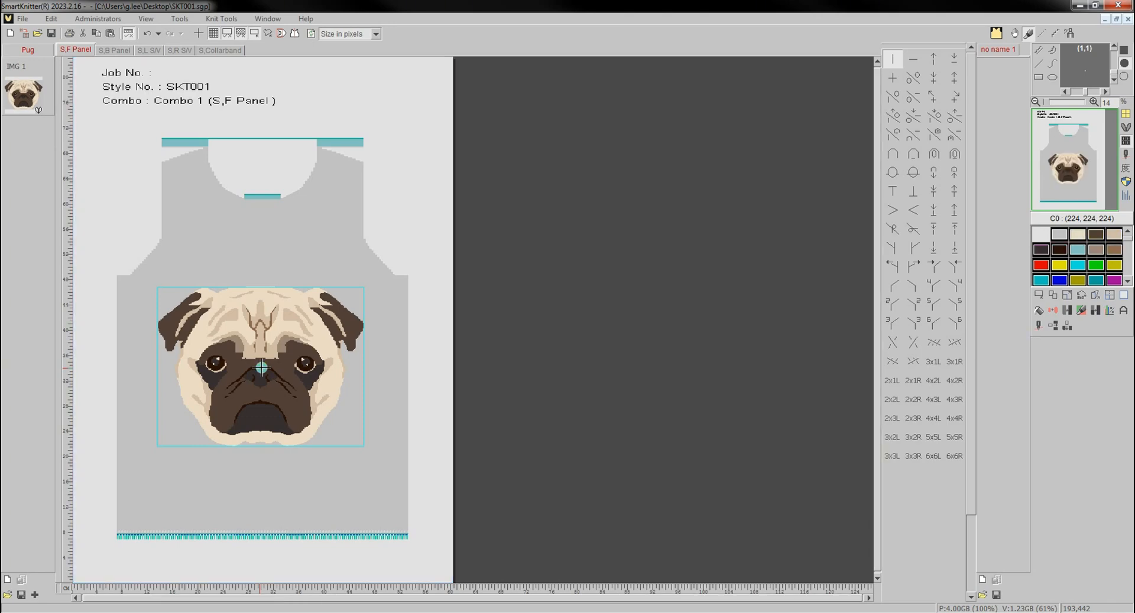
- Define an irregular image area by picking all light tan areas of similar colour in the pug face
{"action": "scroll", "coordinate": [220, 376], "scroll_direction": "up", "scroll_amount": 2}
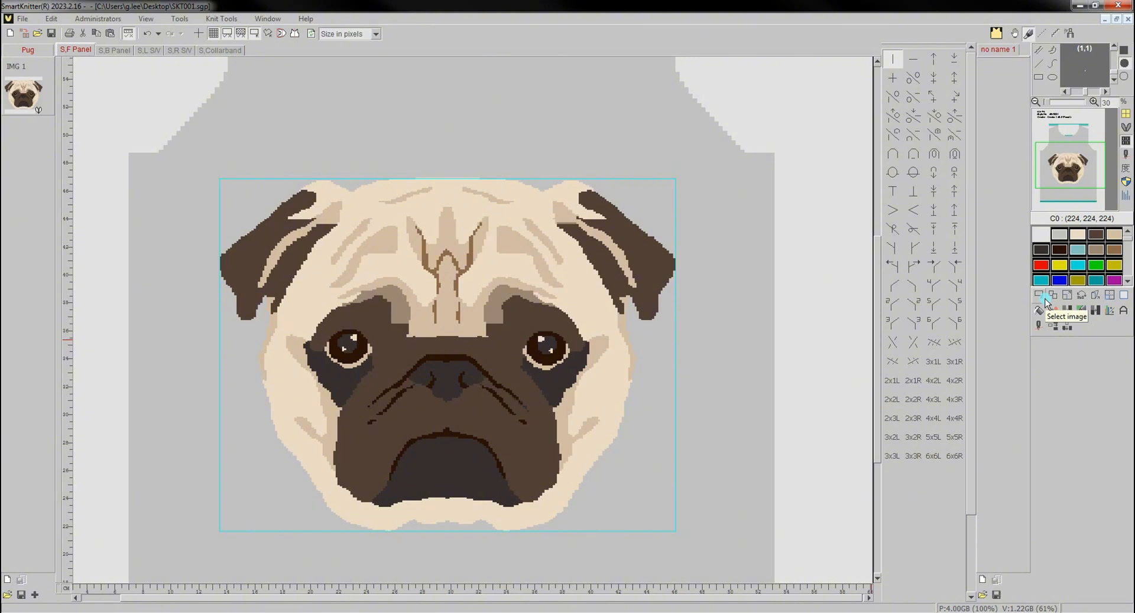
{"action": "left_click", "coordinate": [1043, 297]}
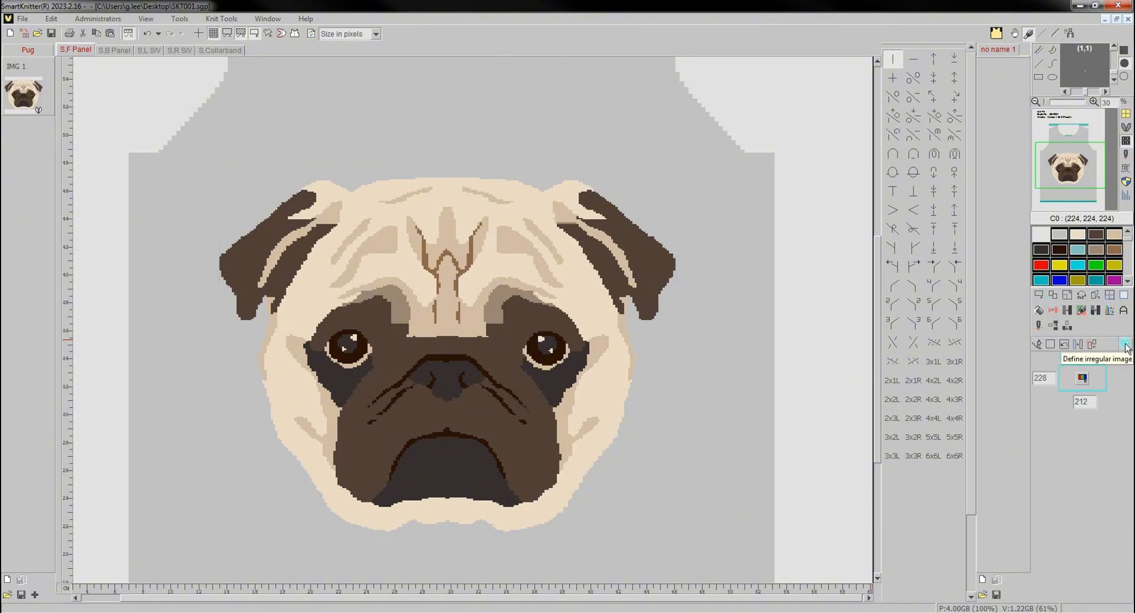
{"action": "left_click", "coordinate": [1126, 347]}
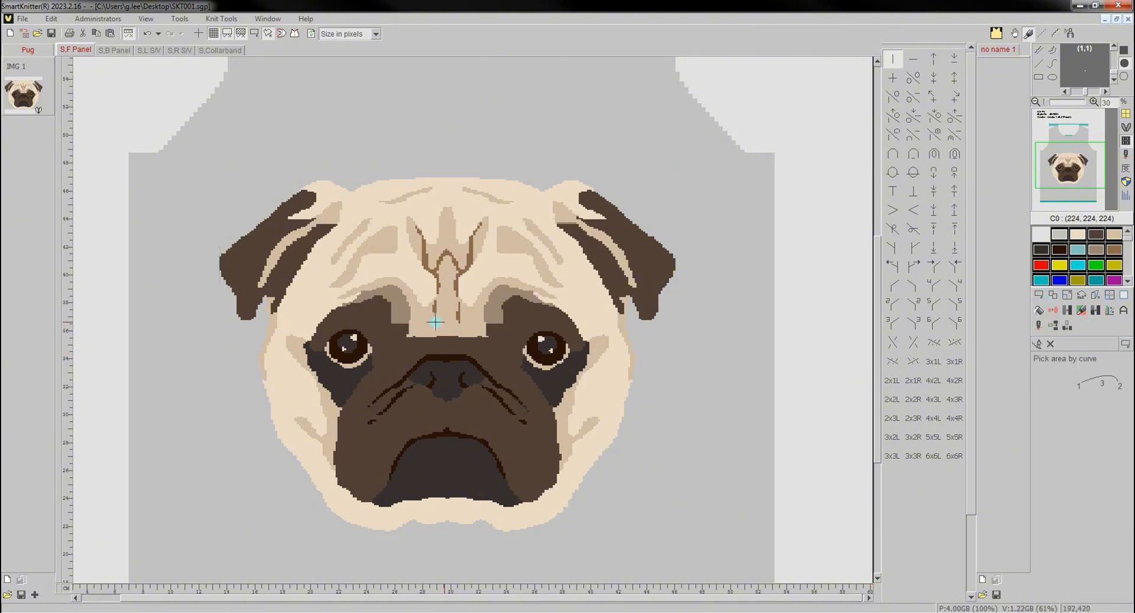
{"action": "right_click", "coordinate": [470, 312]}
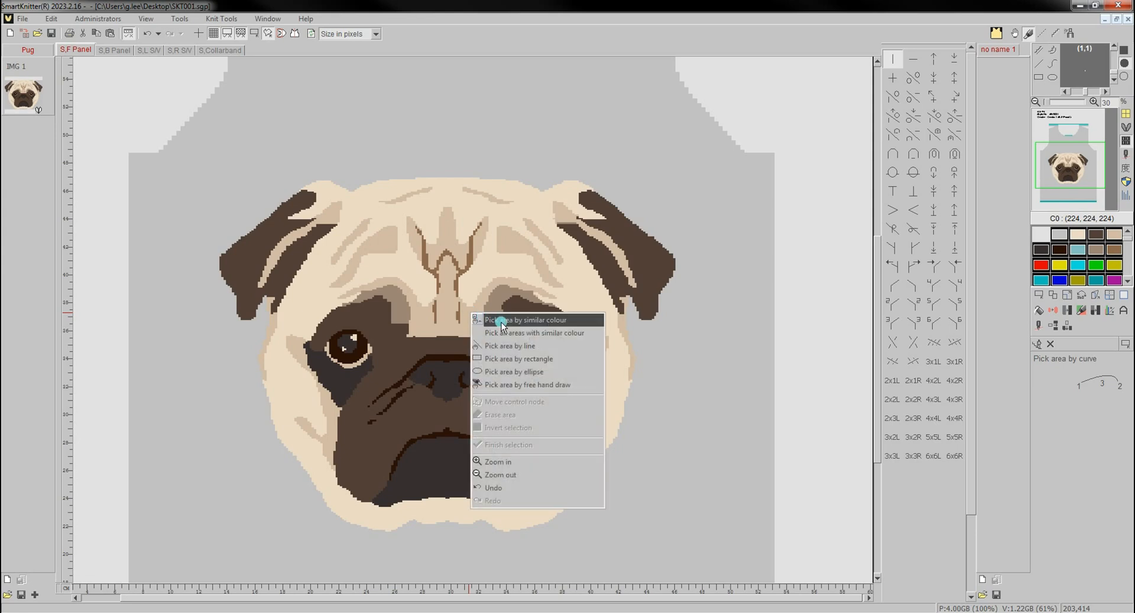
{"action": "left_click", "coordinate": [502, 322]}
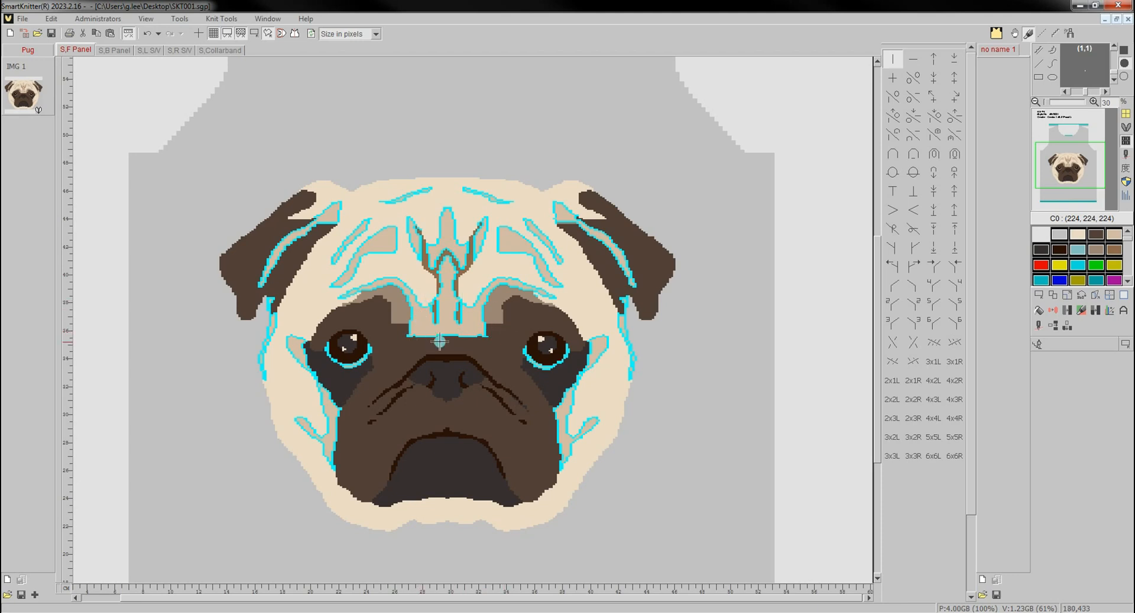
{"action": "right_click", "coordinate": [502, 331]}
{"action": "left_click", "coordinate": [520, 462]}
- Change the colour of the selected light tan areas of the pug face to C8 (155, 134, 115)
{"action": "left_click", "coordinate": [1067, 310]}
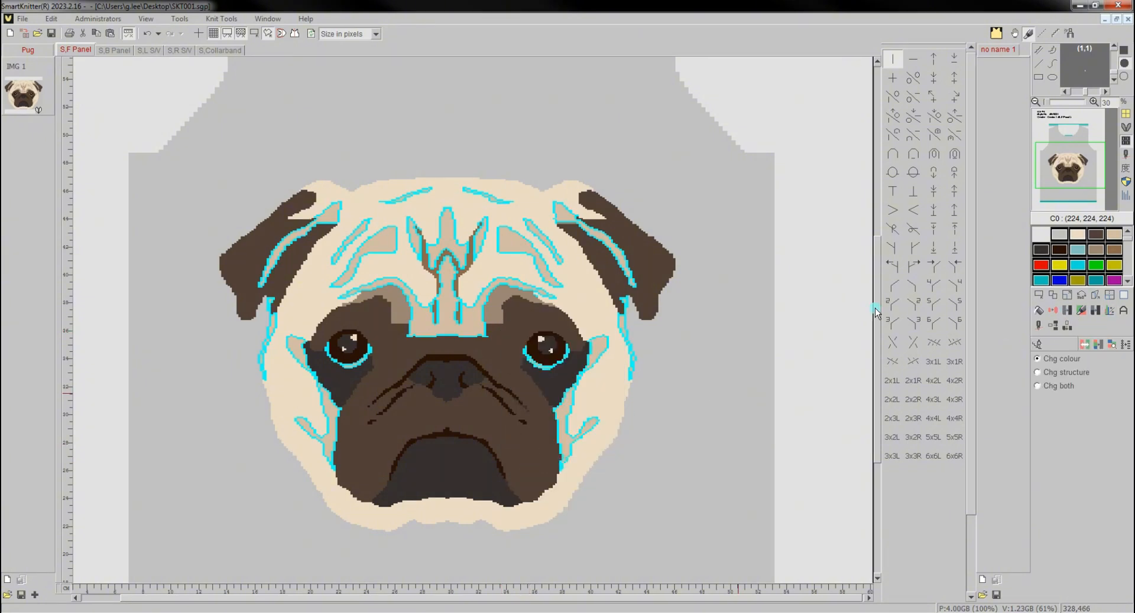
{"action": "left_click", "coordinate": [465, 317]}
{"action": "left_click", "coordinate": [1091, 253]}
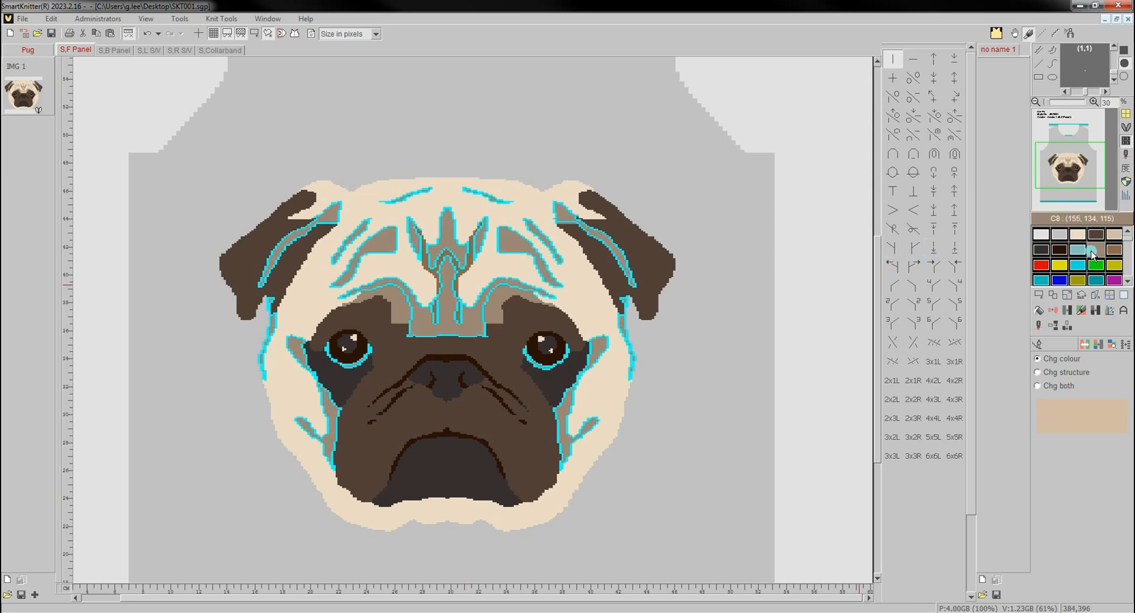
- Try C9 (140, 105, 75) and C6 (42, 18, 6) on the selected light tan areas, and undo the recolouring
{"action": "left_click", "coordinate": [1115, 250]}
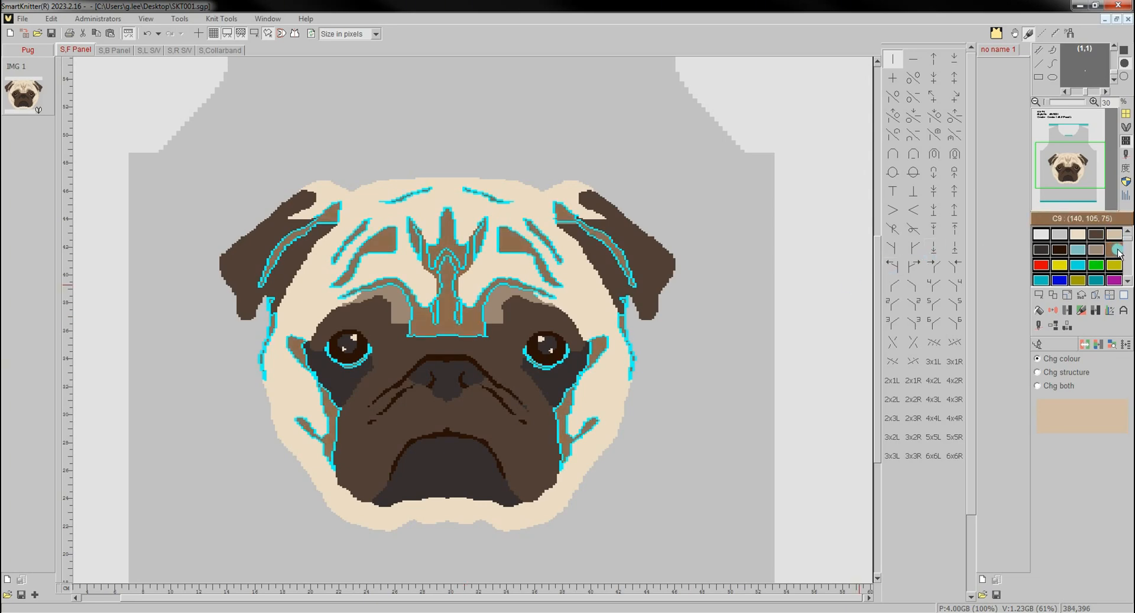
{"action": "left_click", "coordinate": [1059, 249]}
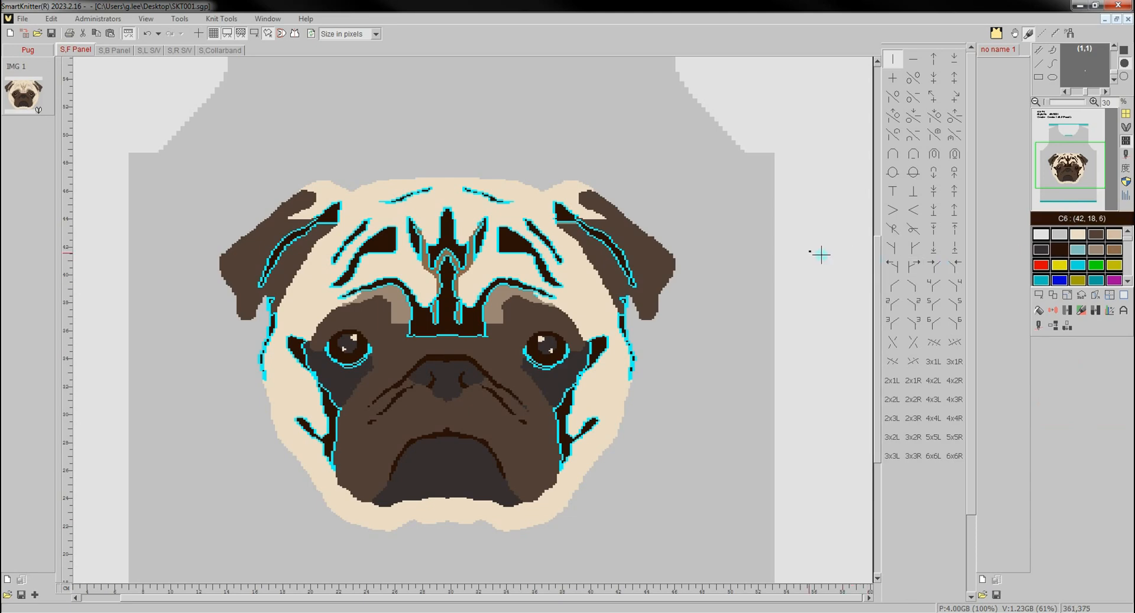
{"action": "left_click", "coordinate": [254, 34]}
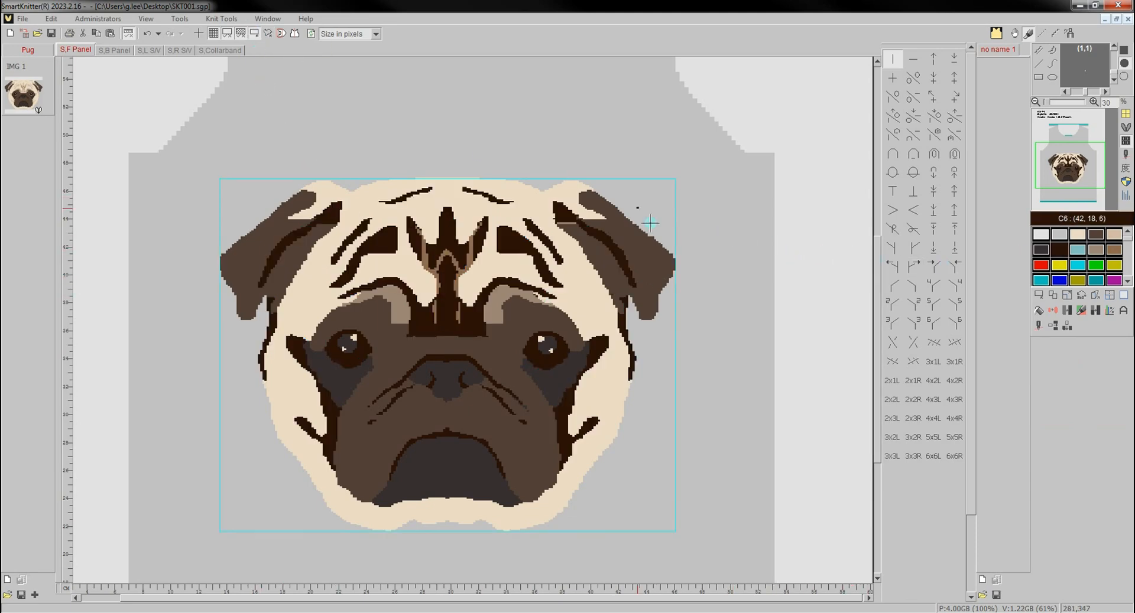
{"action": "left_click", "coordinate": [150, 36]}
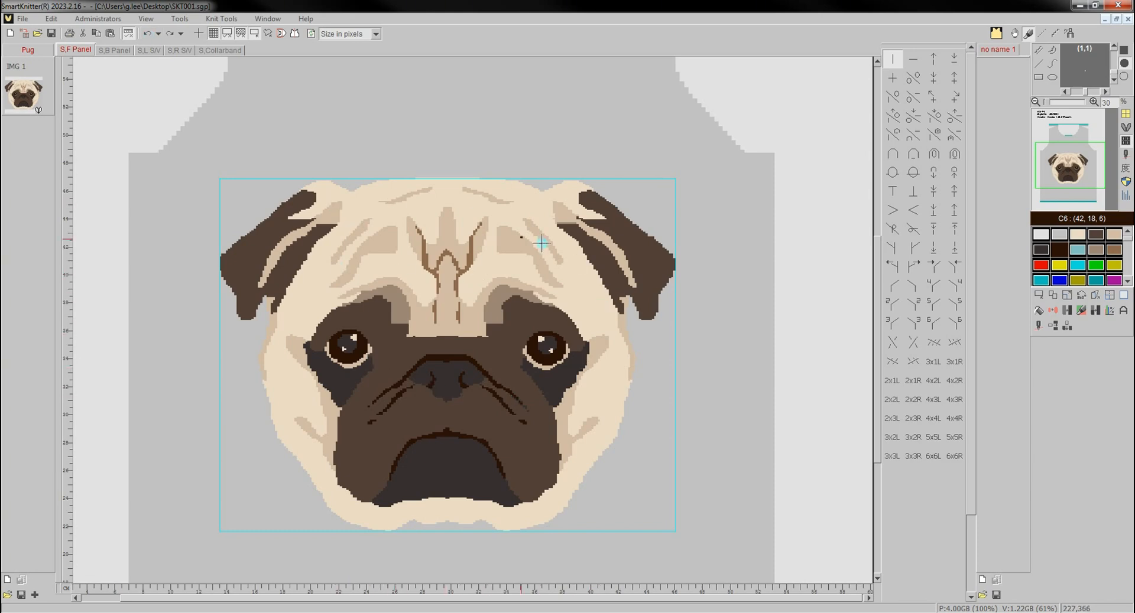
- Delete the existing irregular selection and define a new irregular image by picking the pug's dark nose by similar colour
{"action": "left_click", "coordinate": [269, 33]}
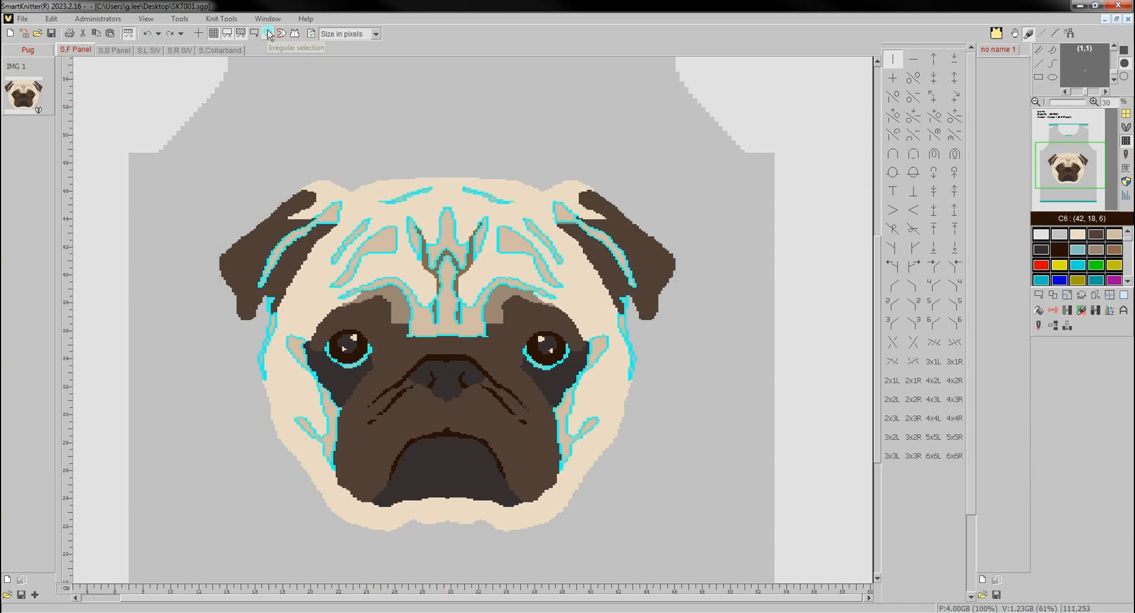
{"action": "left_click", "coordinate": [1040, 296]}
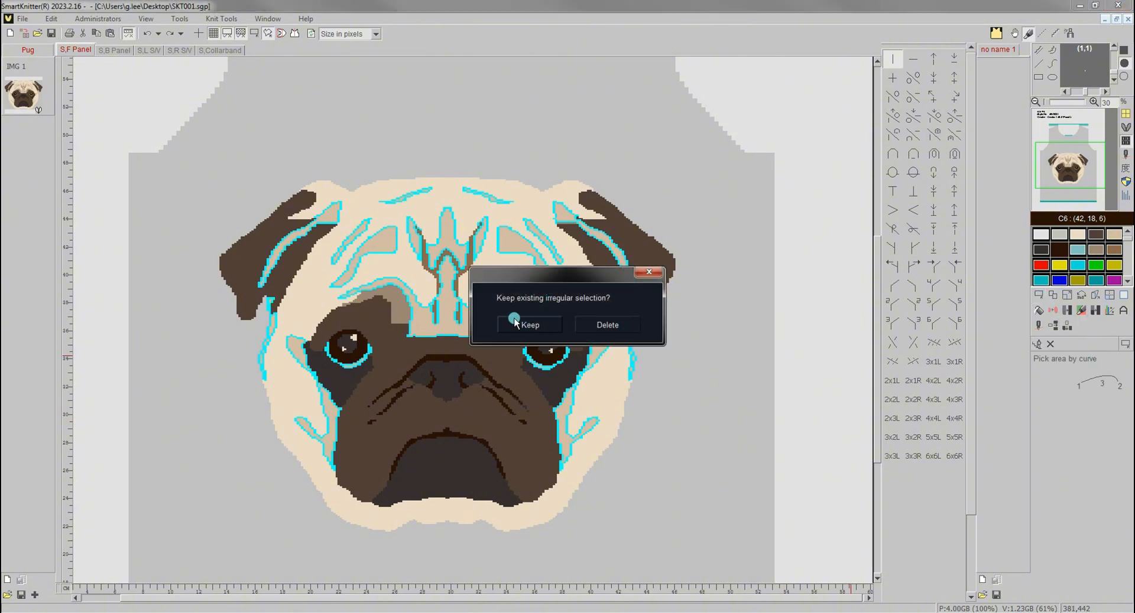
{"action": "left_click", "coordinate": [603, 323]}
{"action": "right_click", "coordinate": [507, 273]}
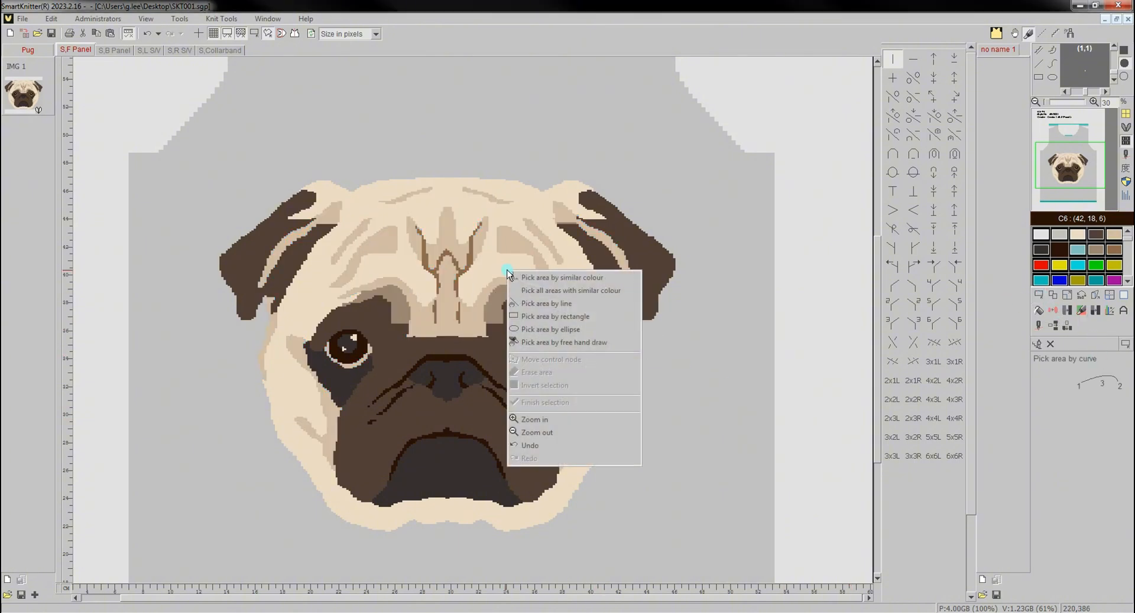
{"action": "left_click", "coordinate": [589, 282]}
{"action": "left_click", "coordinate": [451, 380]}
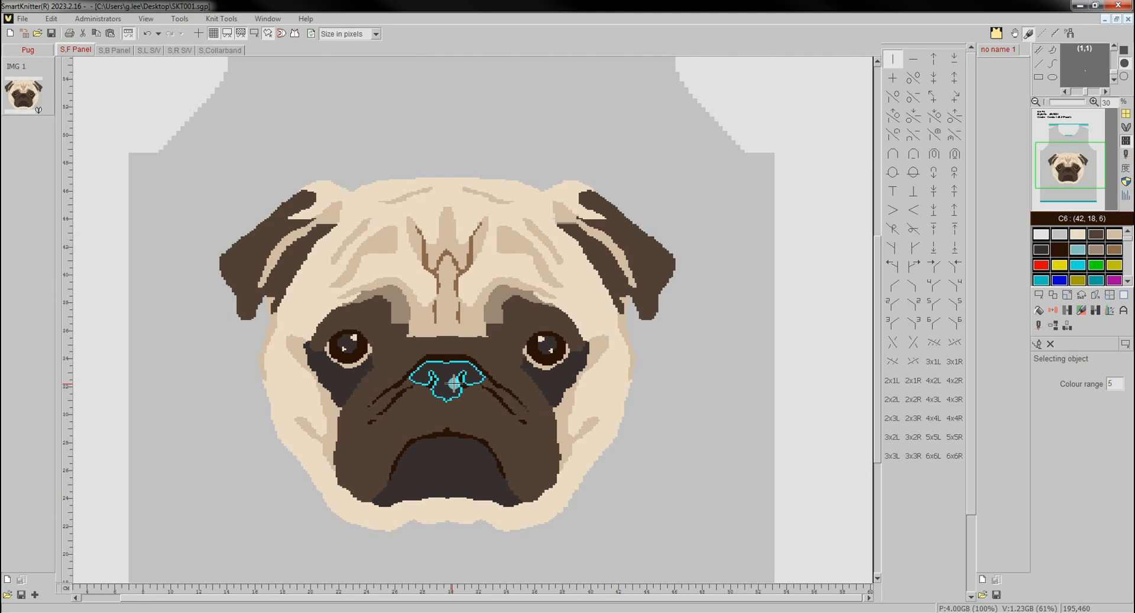
{"action": "right_click", "coordinate": [494, 377]}
{"action": "left_click", "coordinate": [539, 508]}
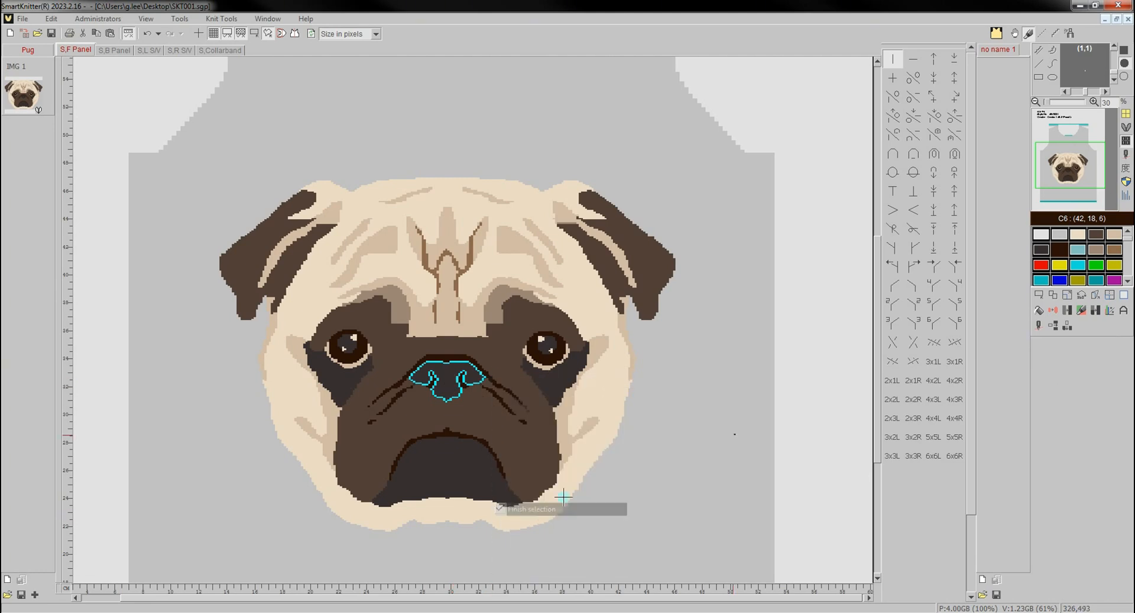
- Change the colour of the selected nose, trying C11 (223, 223, 0) before settling on C4 (209, 188, 161)
{"action": "left_click", "coordinate": [1067, 325]}
{"action": "left_click", "coordinate": [1063, 263]}
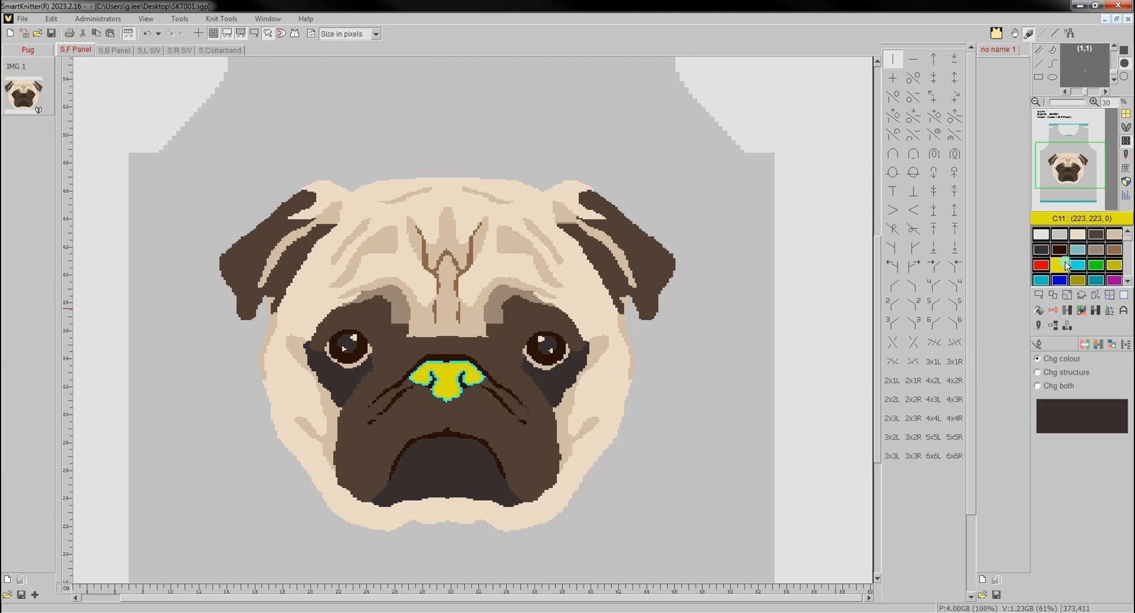
{"action": "left_click", "coordinate": [1114, 236]}
{"action": "right_click", "coordinate": [1115, 239]}
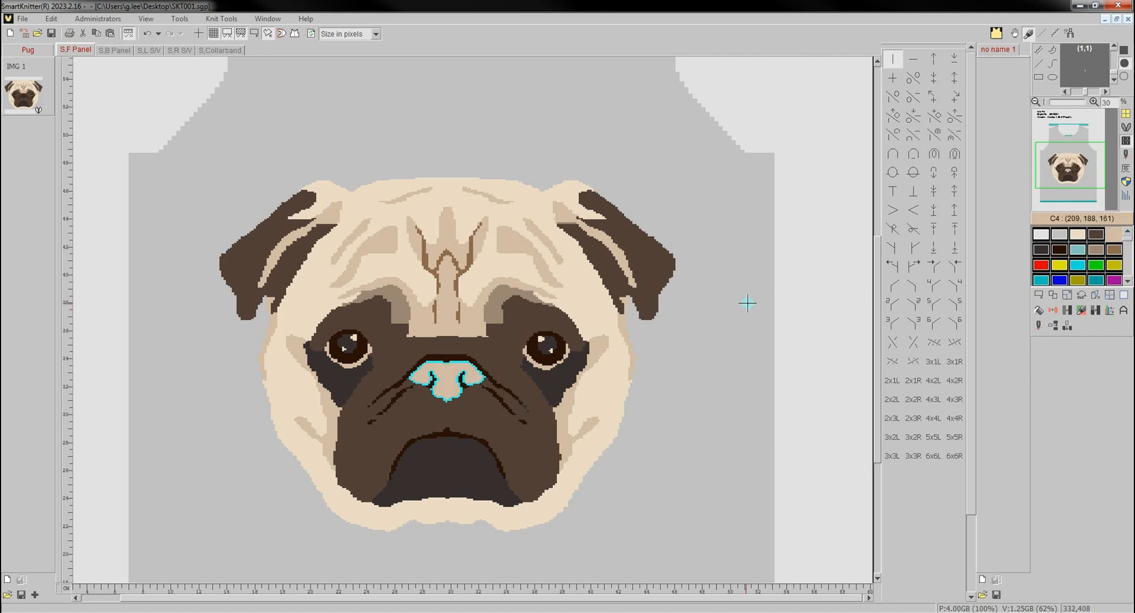
- Discard the nose selection and start a new irregular image by picking the grey panel background around the pug by similar colour
{"action": "left_click", "coordinate": [255, 34]}
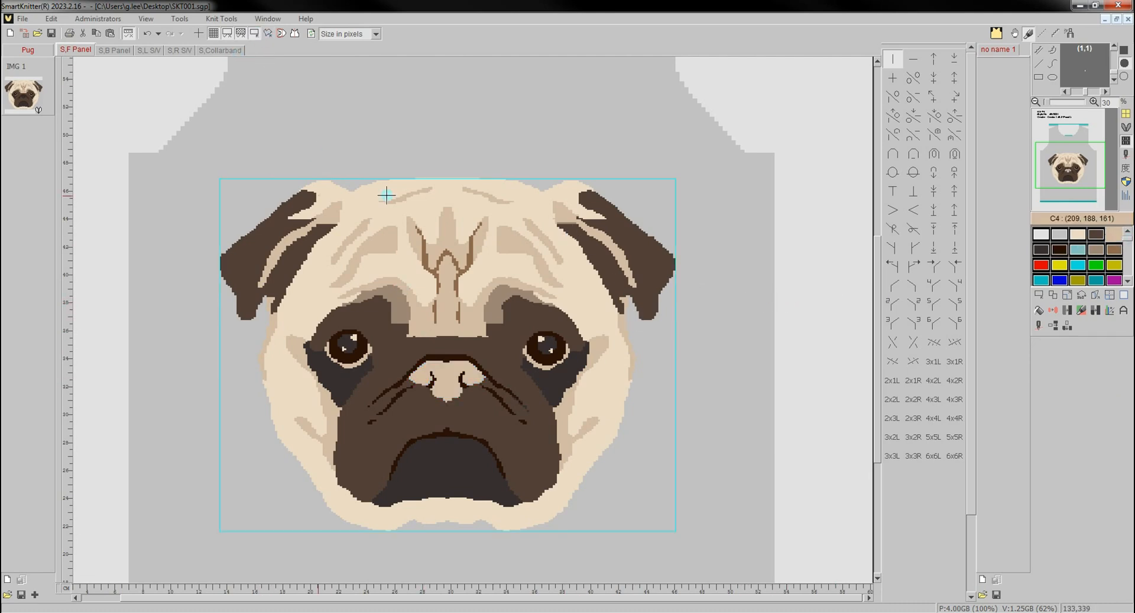
{"action": "right_click", "coordinate": [500, 248]}
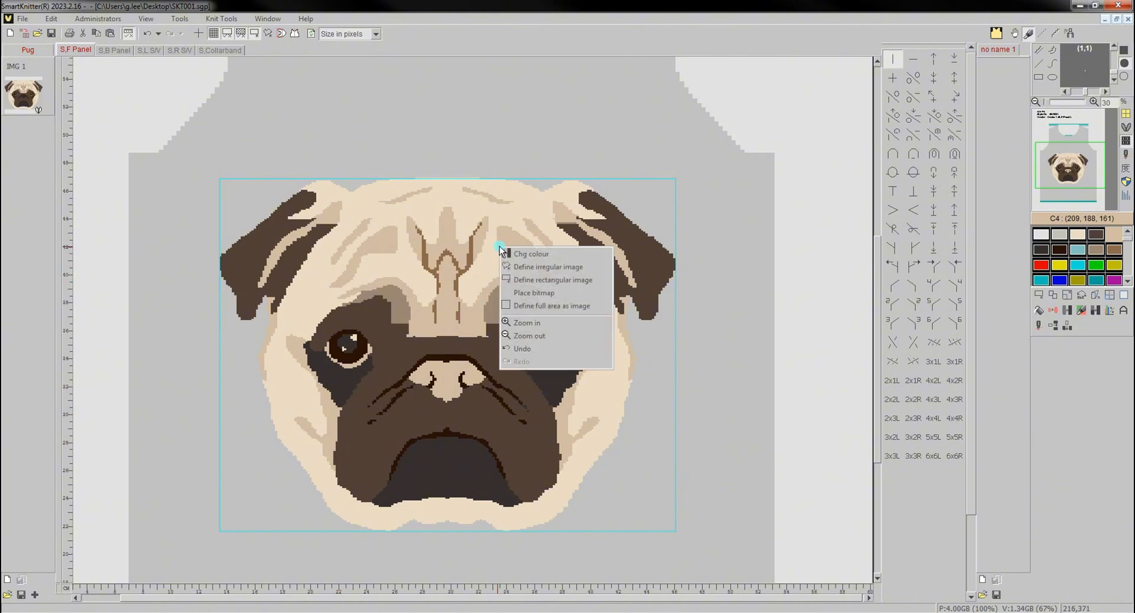
{"action": "left_click", "coordinate": [550, 273]}
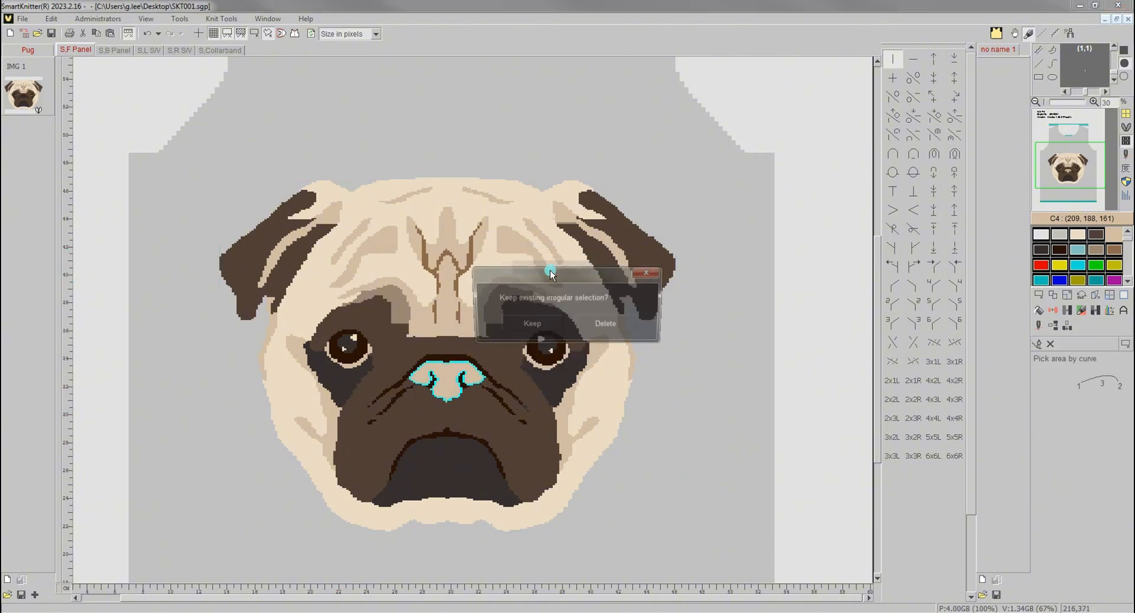
{"action": "left_click", "coordinate": [593, 324]}
{"action": "right_click", "coordinate": [644, 283]}
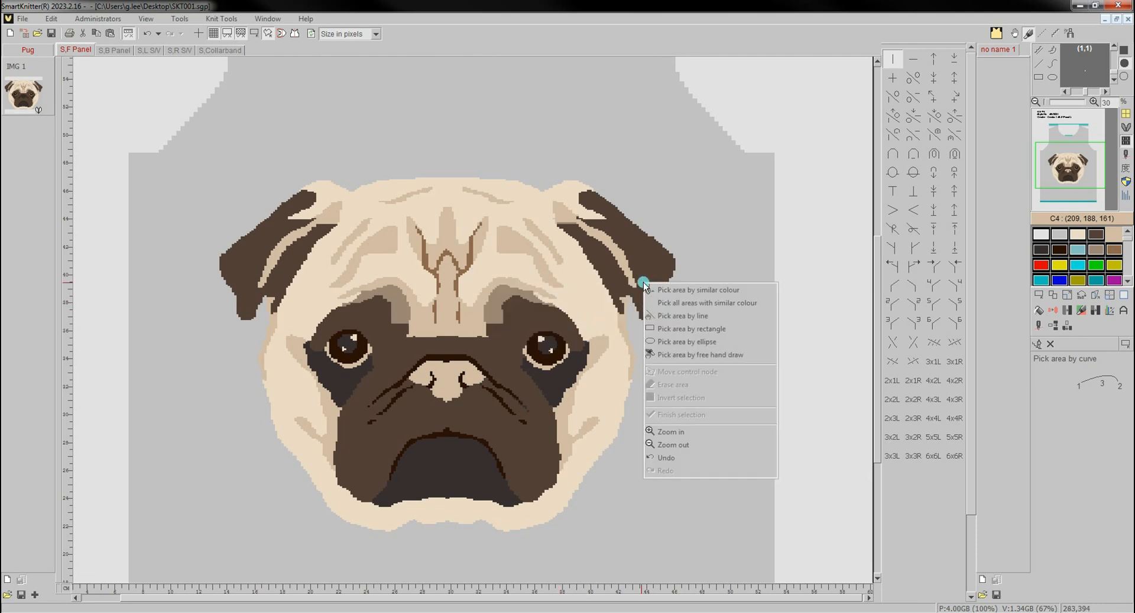
{"action": "left_click", "coordinate": [704, 290]}
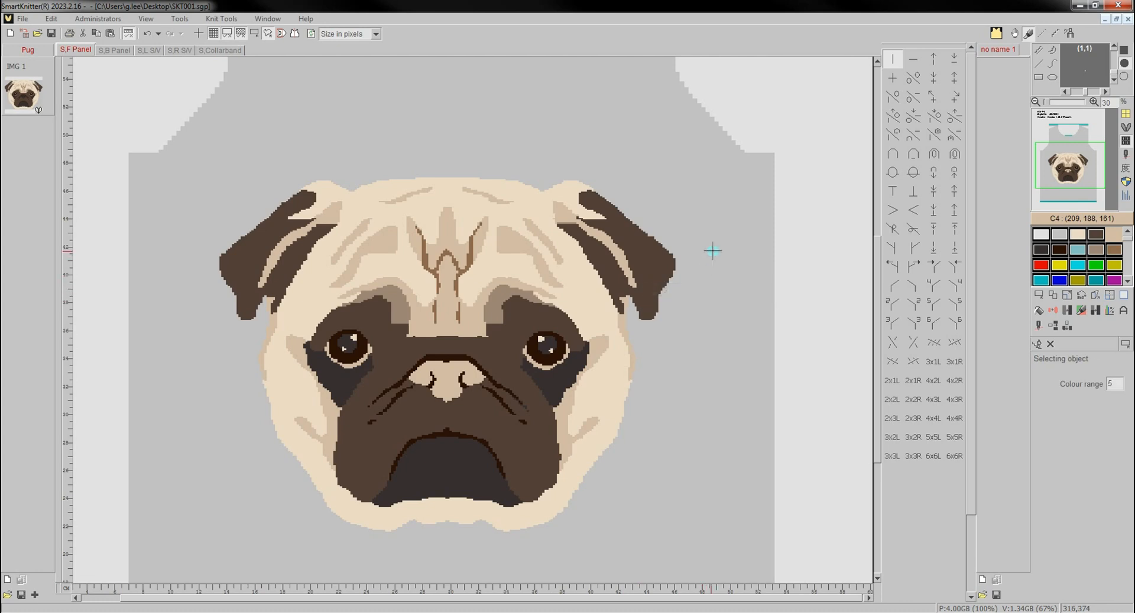
{"action": "left_click", "coordinate": [712, 252]}
- Invert the selection, erase the selected area outside the panel, and finish the selection with only the pug face outlined
{"action": "right_click", "coordinate": [712, 251]}
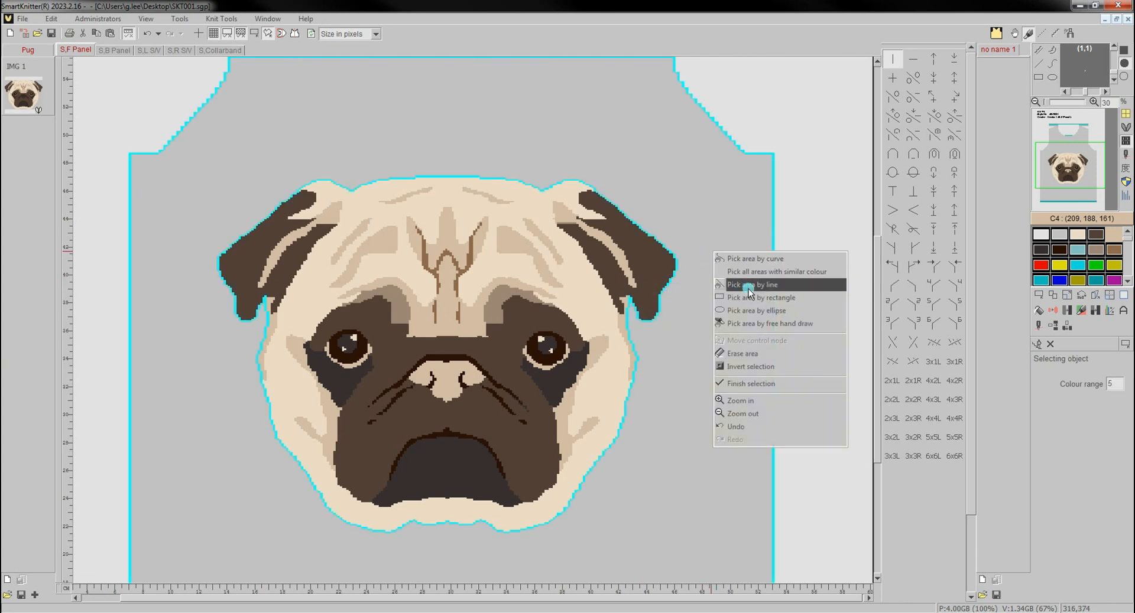
{"action": "left_click", "coordinate": [766, 371]}
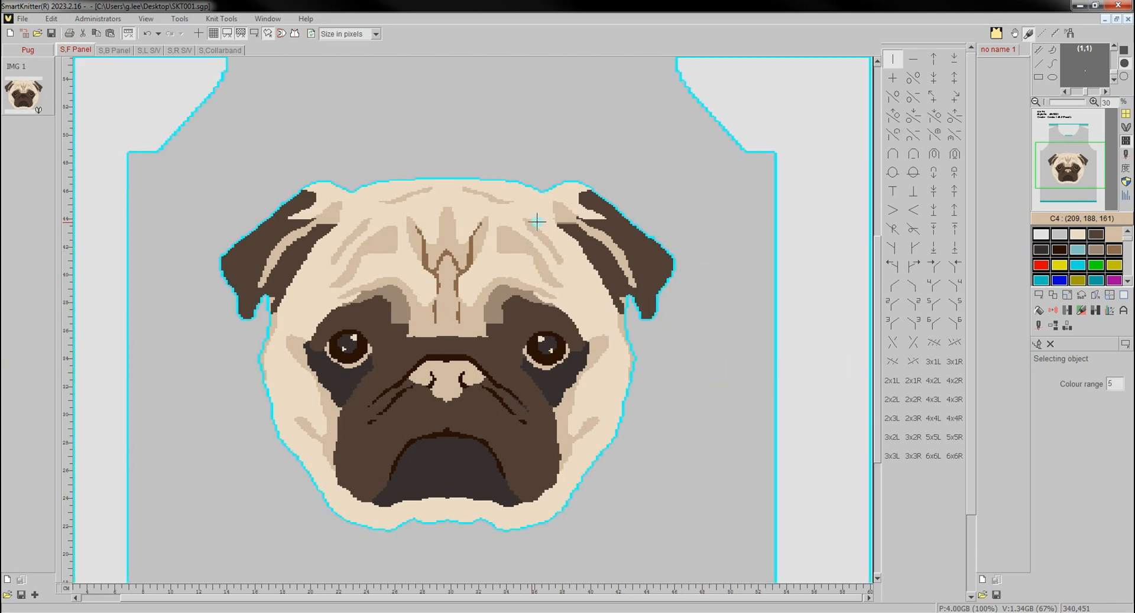
{"action": "right_click", "coordinate": [721, 242]}
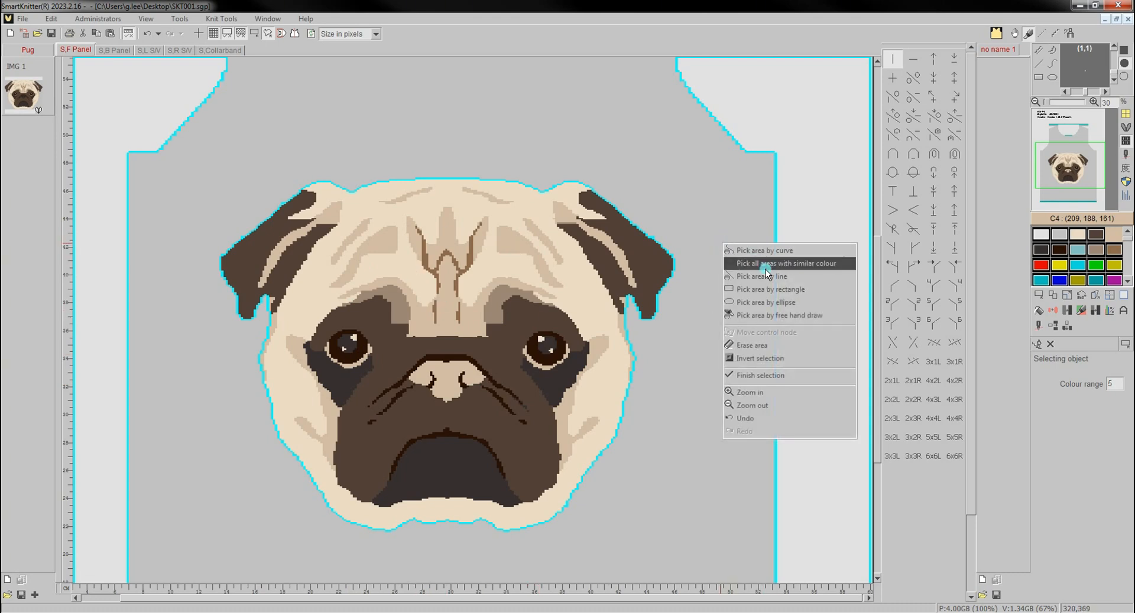
{"action": "left_click", "coordinate": [784, 349]}
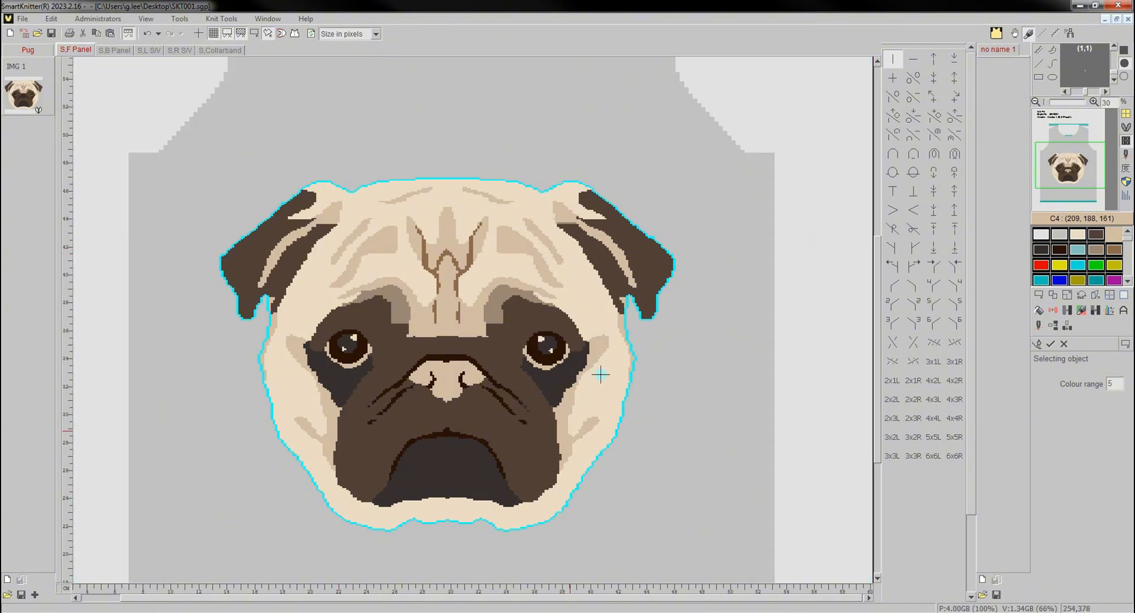
{"action": "right_click", "coordinate": [743, 370]}
{"action": "left_click", "coordinate": [767, 504]}
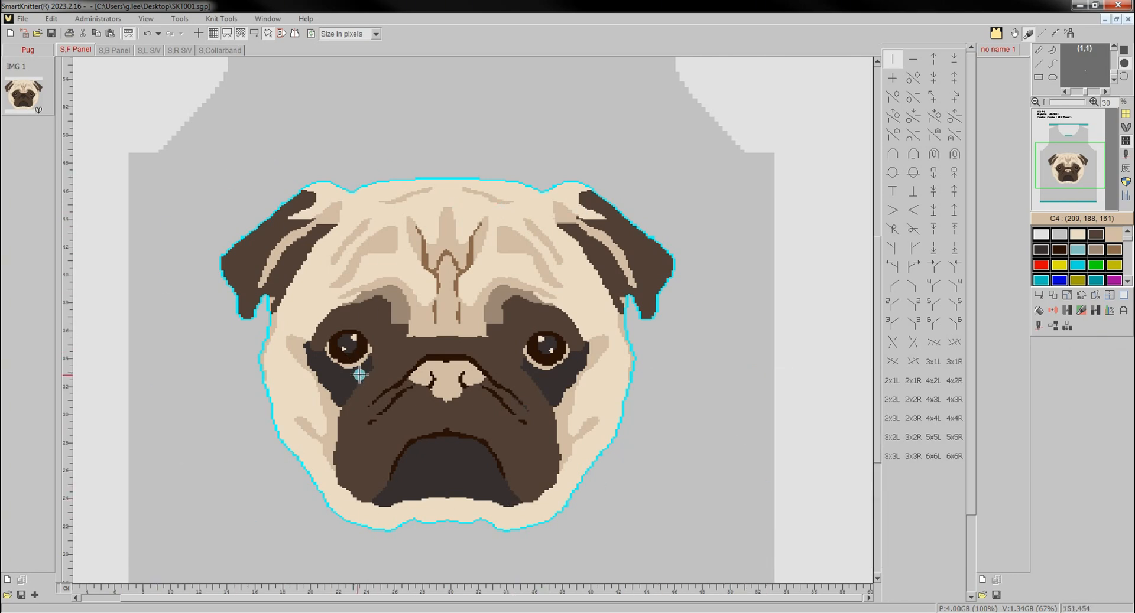
- Move the original pug face selection towards the upper-left part of the panel body, using the Move original option
{"action": "left_click", "coordinate": [1051, 298]}
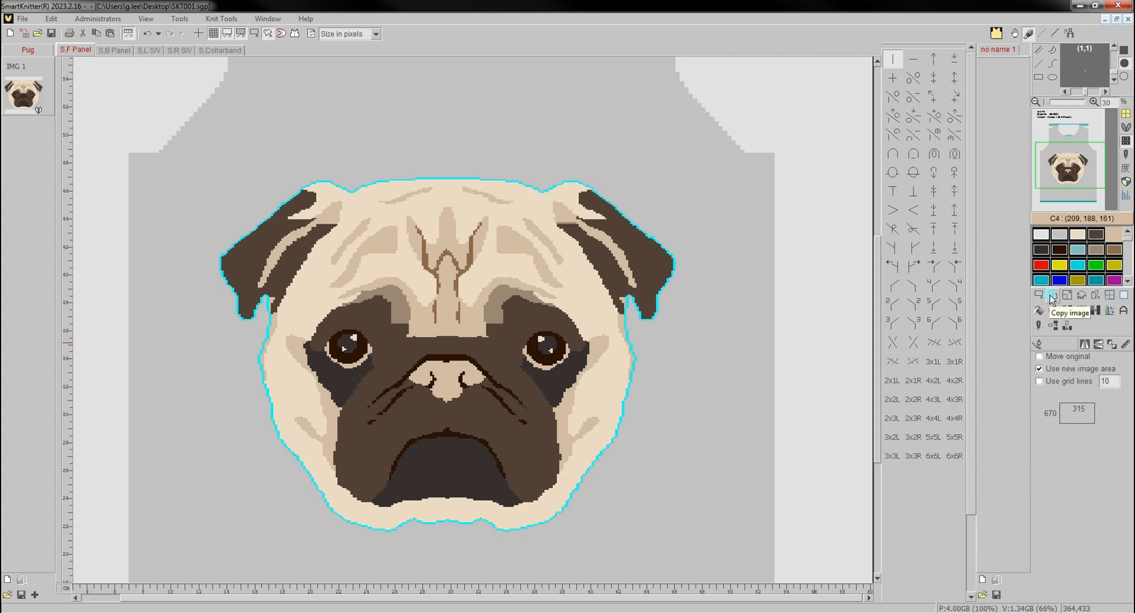
{"action": "left_click", "coordinate": [1055, 360]}
{"action": "left_click_drag", "start_coordinate": [438, 177], "coordinate": [243, 203]}
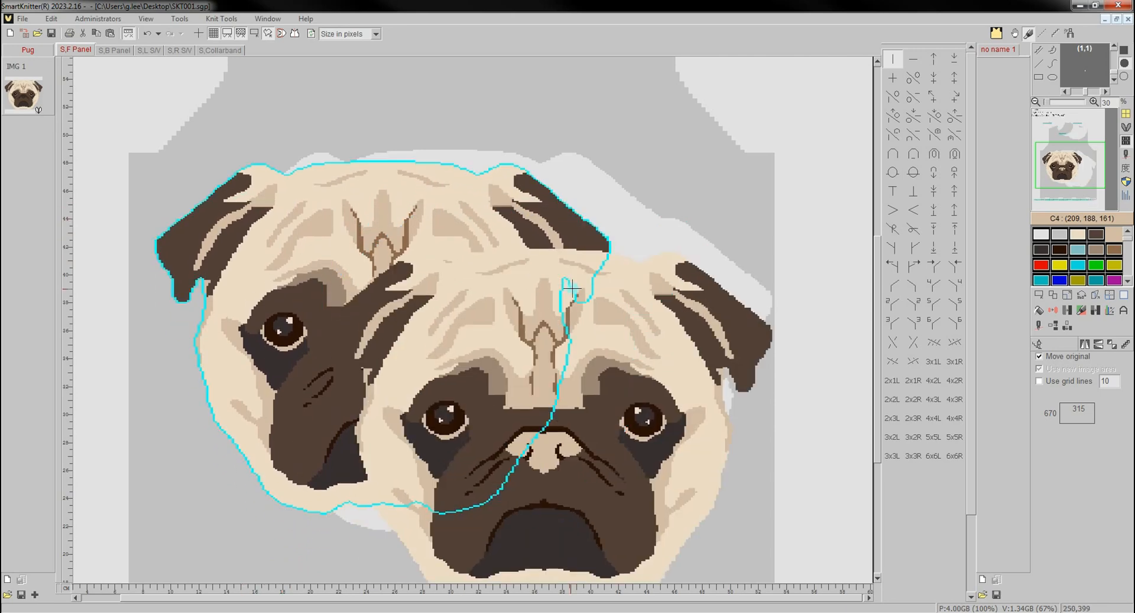
{"action": "right_click", "coordinate": [570, 286]}
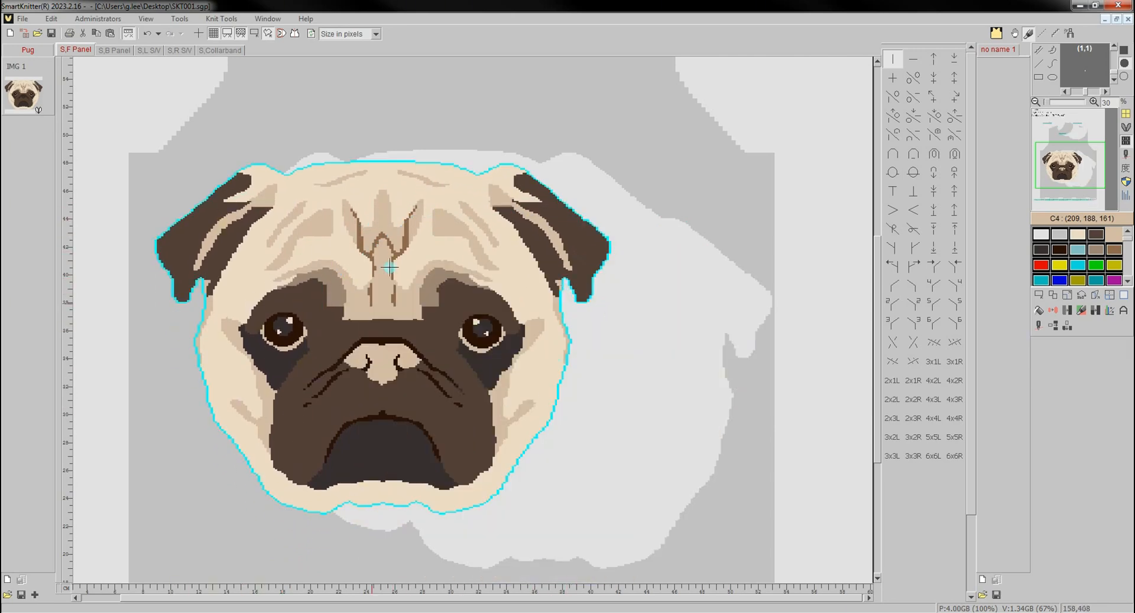
- Fill the blank areas left around the moved pug face with panel grey C1 (192, 192, 192)
{"action": "left_click", "coordinate": [1039, 310]}
{"action": "left_click", "coordinate": [1059, 234]}
{"action": "left_click", "coordinate": [626, 336]}
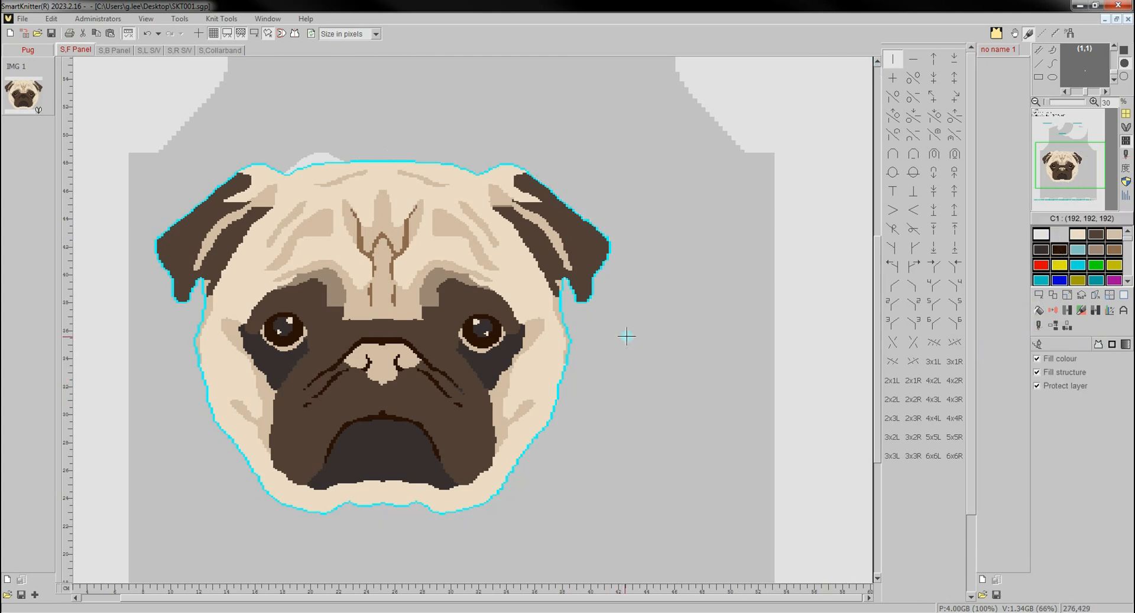
{"action": "left_click", "coordinate": [317, 155]}
{"action": "right_click", "coordinate": [705, 296]}
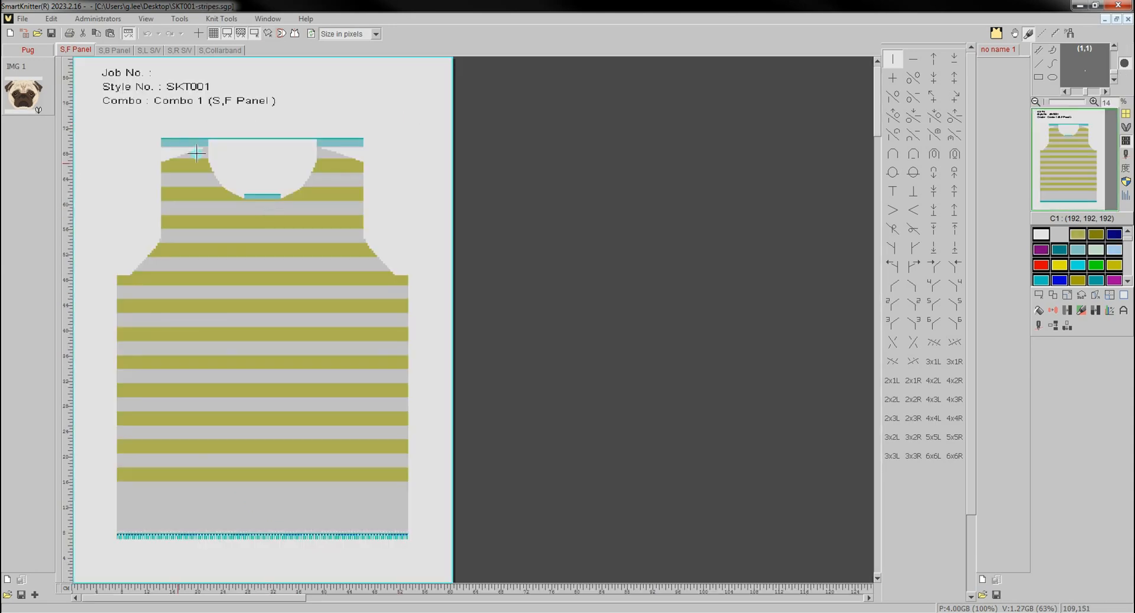
- Define an irregular image on the striped front panel of SKT001-stripes.sgp by picking all olive stripes with similar colour
{"action": "left_click", "coordinate": [1041, 297]}
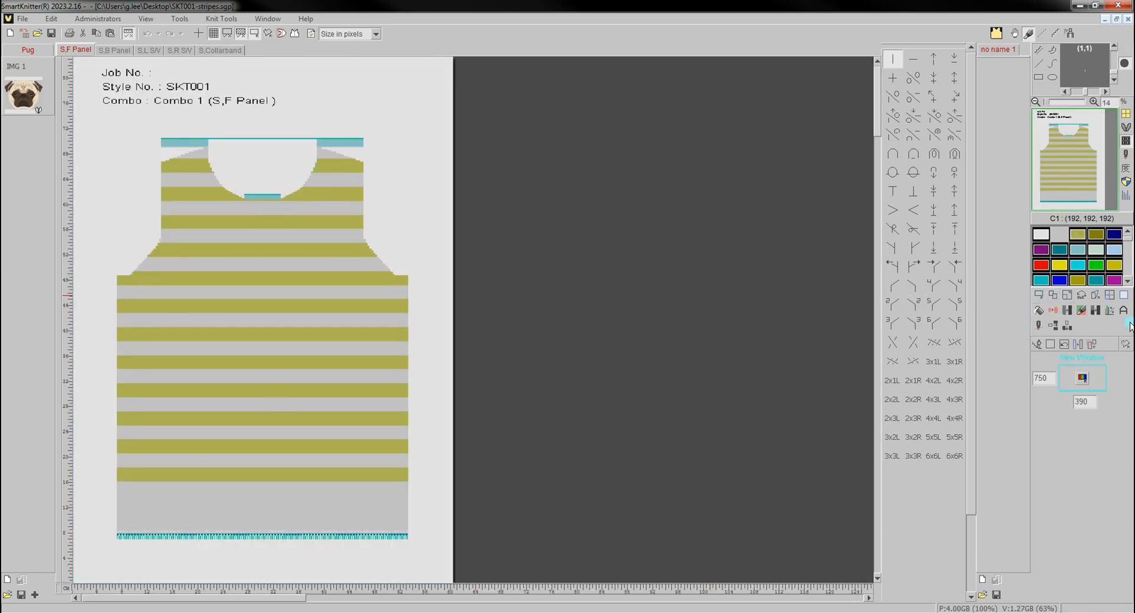
{"action": "left_click", "coordinate": [1126, 345]}
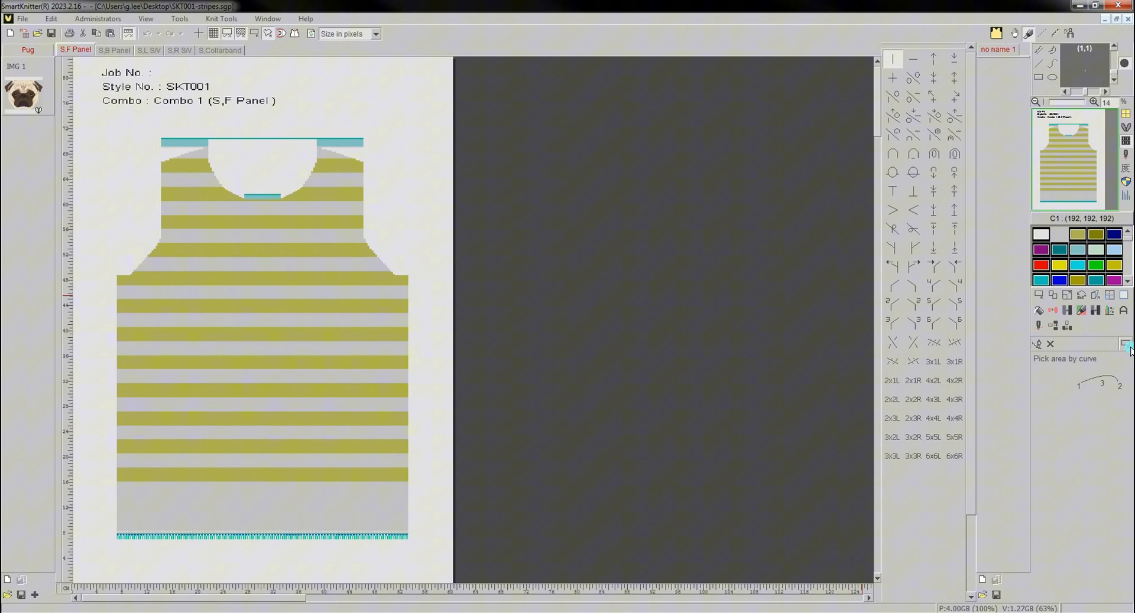
{"action": "right_click", "coordinate": [469, 276]}
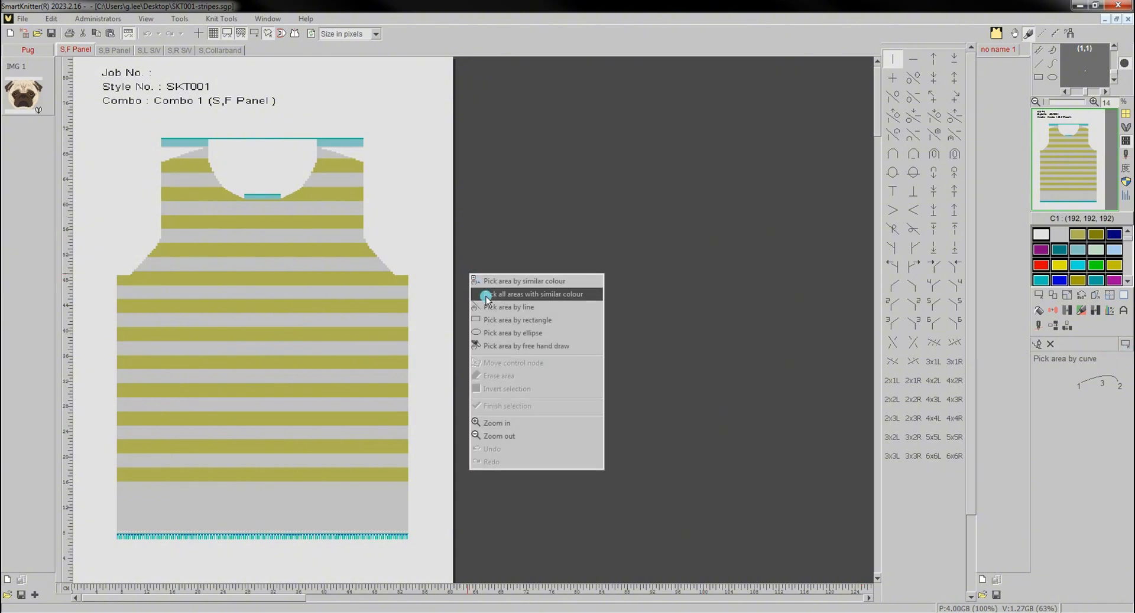
{"action": "left_click", "coordinate": [487, 299]}
{"action": "left_click", "coordinate": [400, 280]}
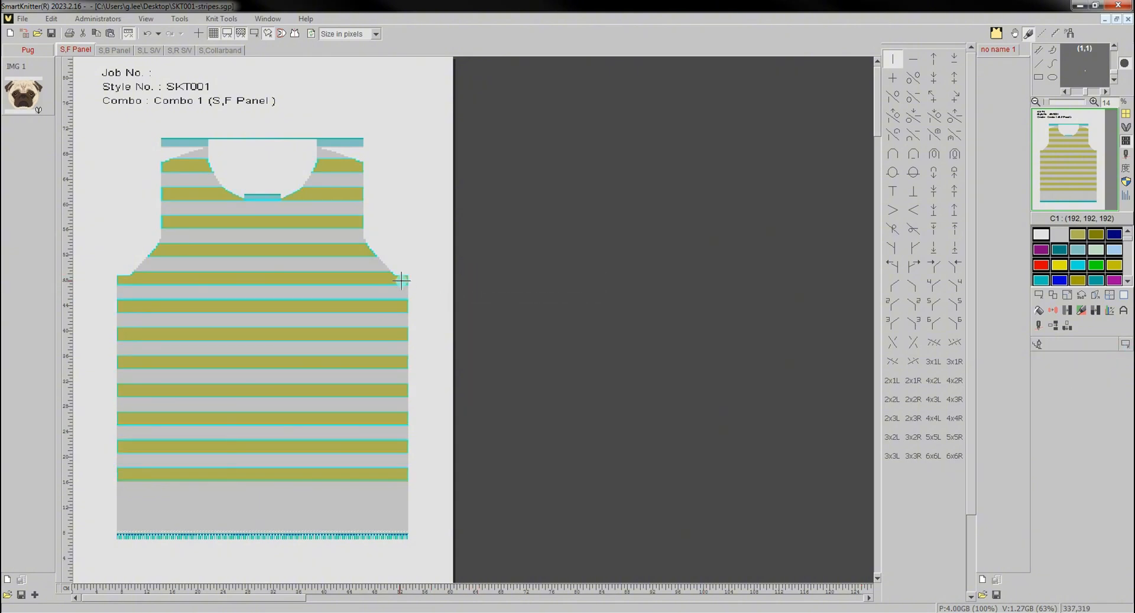
{"action": "right_click", "coordinate": [401, 280]}
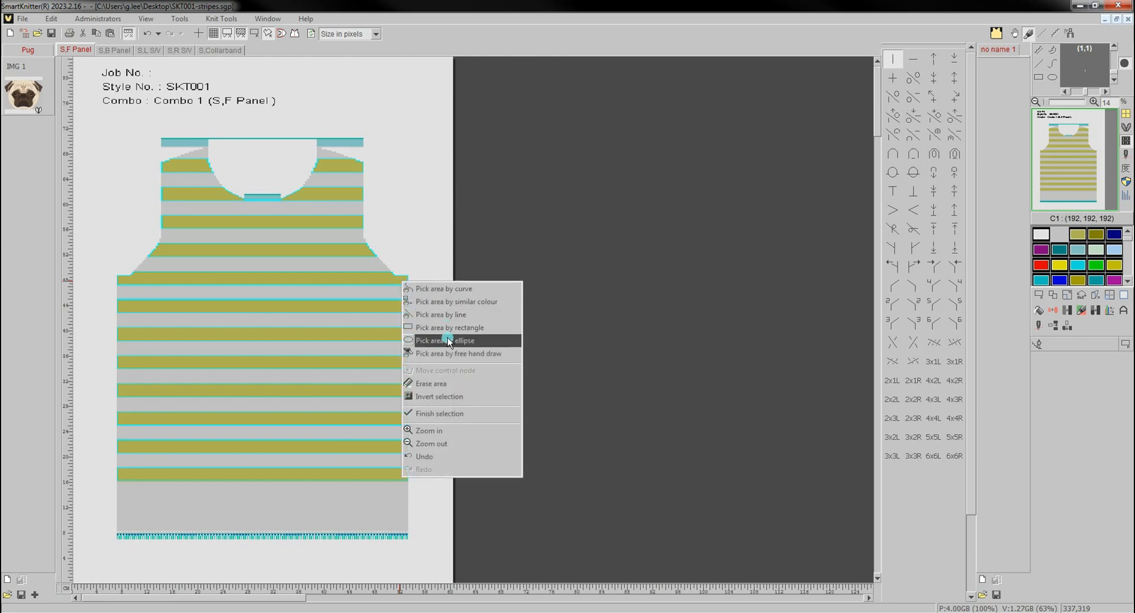
{"action": "left_click", "coordinate": [443, 416]}
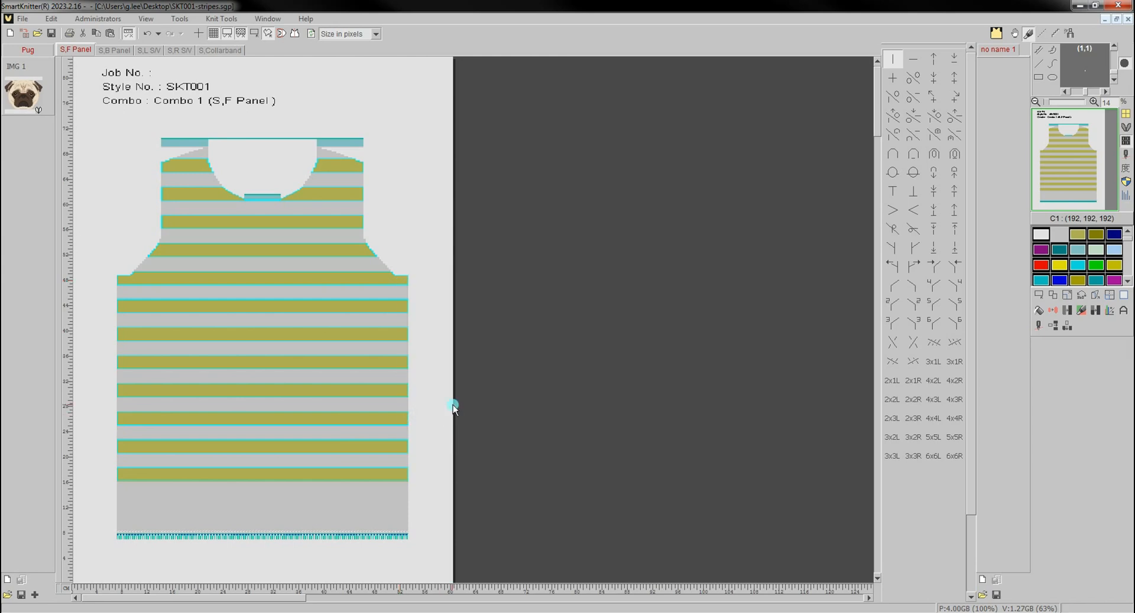
- Switch the striped panel to tension display mode and change the selected stripes to tension colour C4 (0, 0, 255)
{"action": "left_click", "coordinate": [1125, 177]}
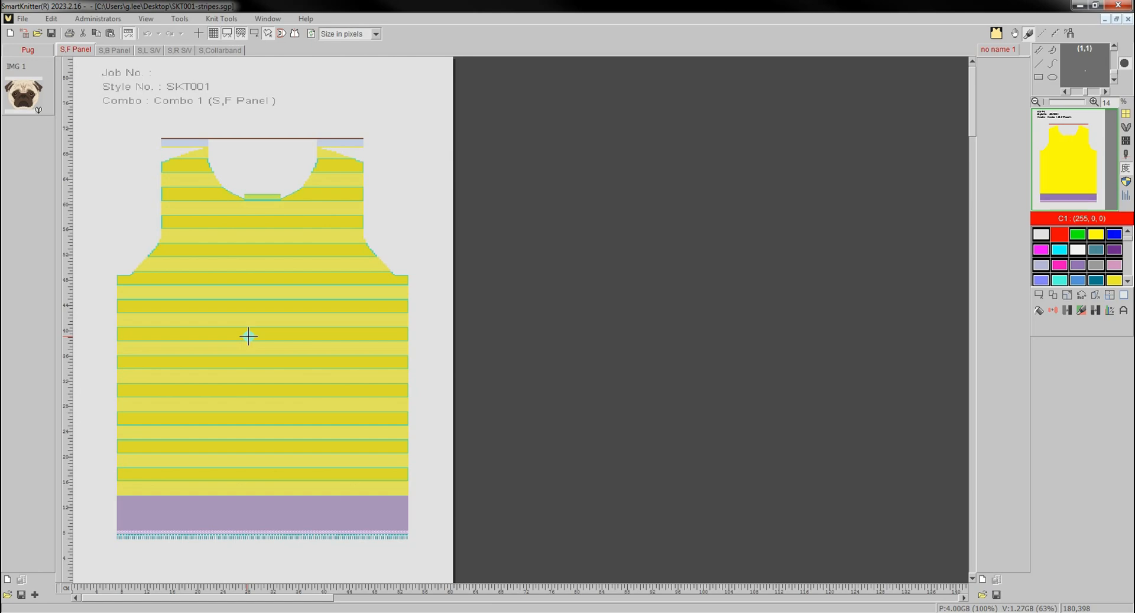
{"action": "scroll", "coordinate": [248, 335], "scroll_direction": "up", "scroll_amount": 3}
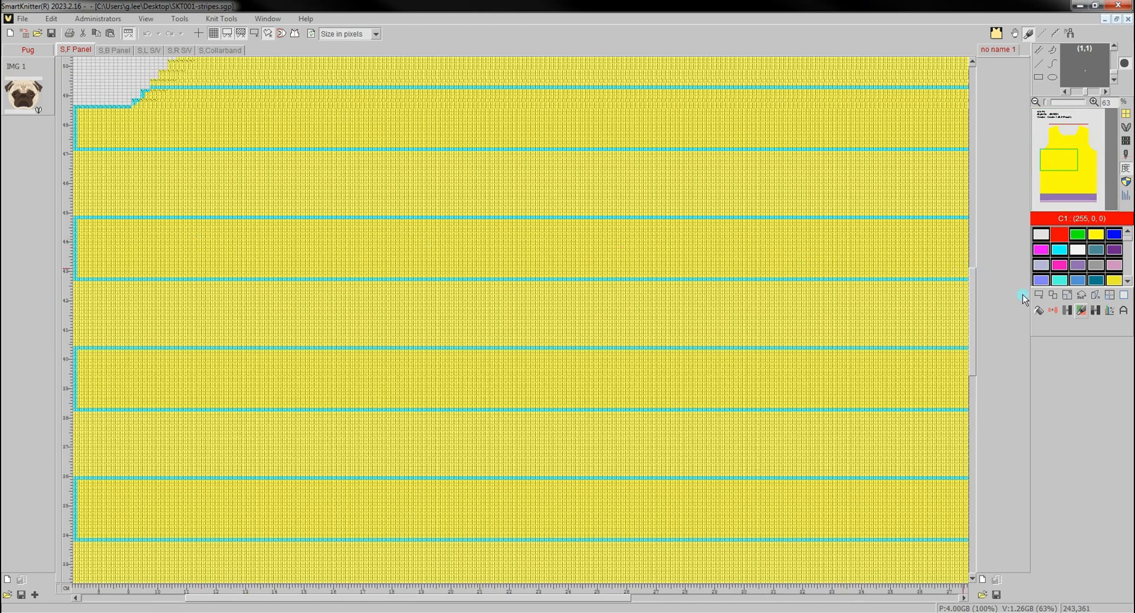
{"action": "left_click", "coordinate": [1067, 311]}
{"action": "left_click", "coordinate": [1114, 234]}
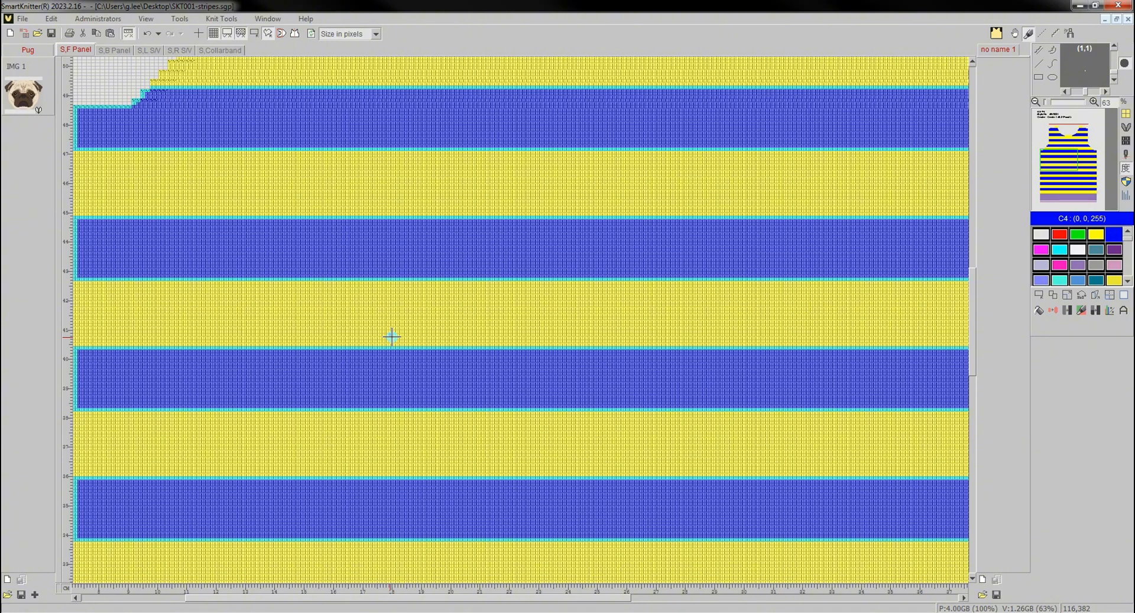
- Return the striped panel to stitch display, show its control columns and examine the stitch tension assigned to each stripe
{"action": "left_click", "coordinate": [1125, 142]}
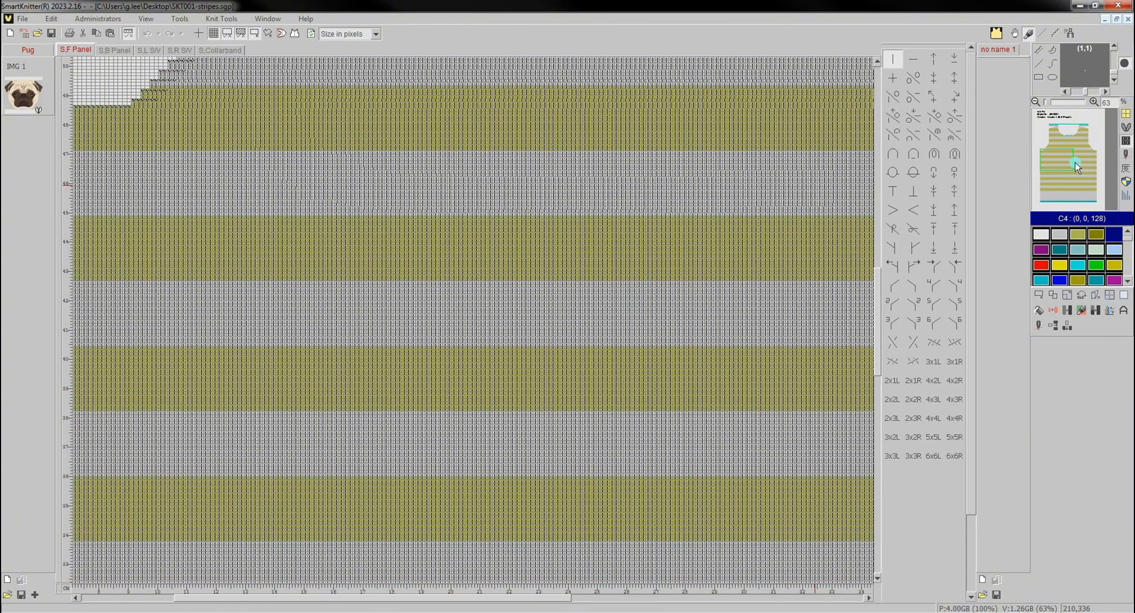
{"action": "left_click", "coordinate": [1126, 196]}
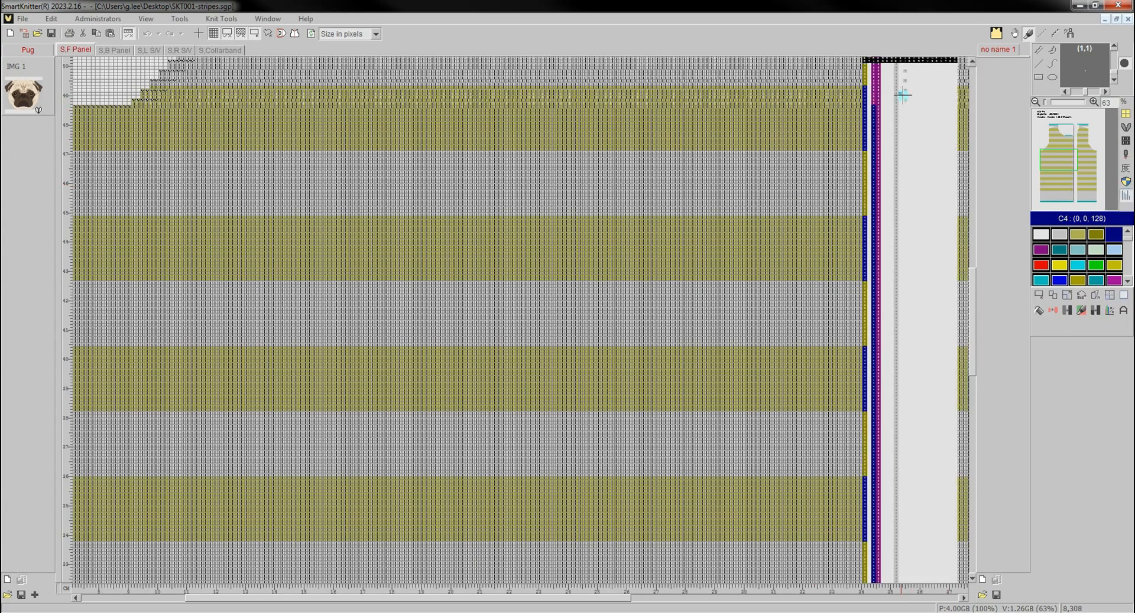
{"action": "scroll", "coordinate": [878, 93], "scroll_direction": "up", "scroll_amount": 4}
{"action": "scroll", "coordinate": [843, 94], "scroll_direction": "up", "scroll_amount": 1}
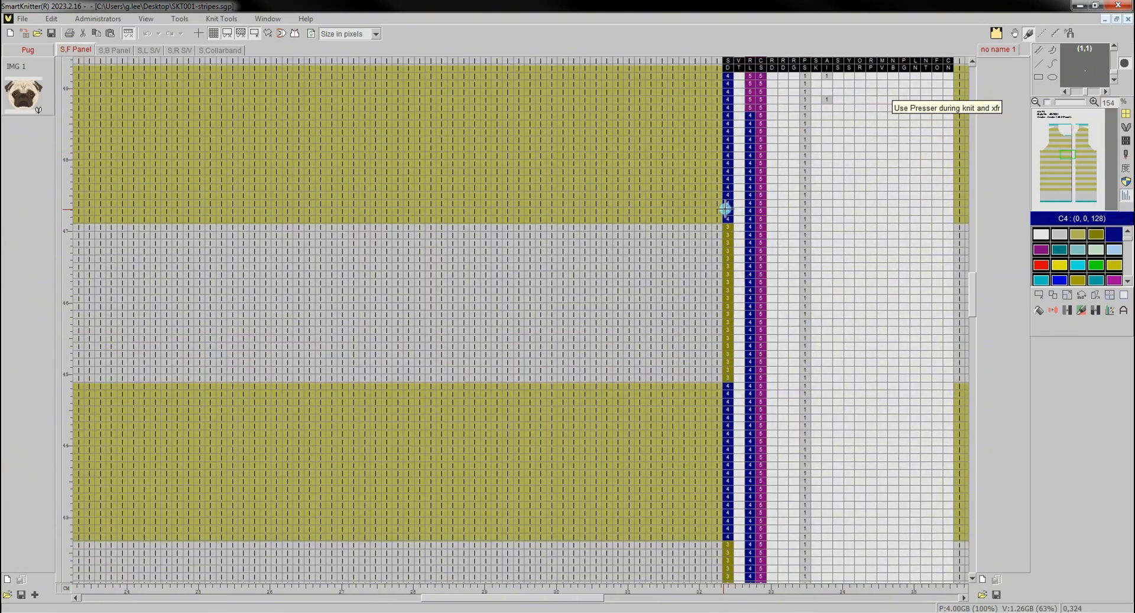
{"action": "scroll", "coordinate": [722, 210], "scroll_direction": "up", "scroll_amount": 3}
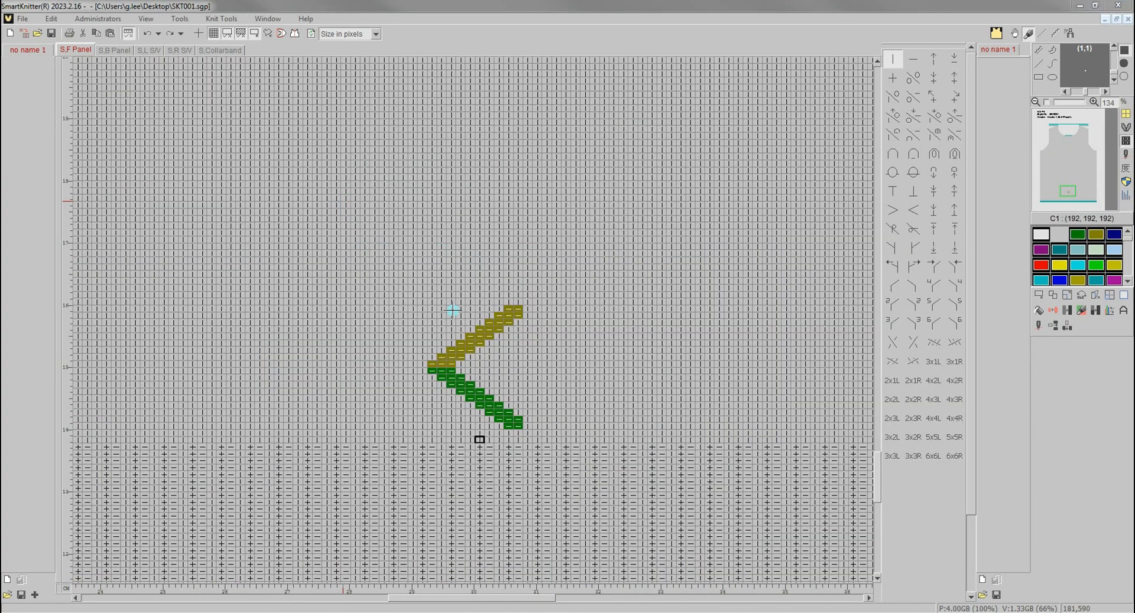
- Define a rectangular image 12 by 18 around the olive and green chevron in SKT001.sgp and mirror-copy it horizontally into a diamond
{"action": "left_click", "coordinate": [1039, 296]}
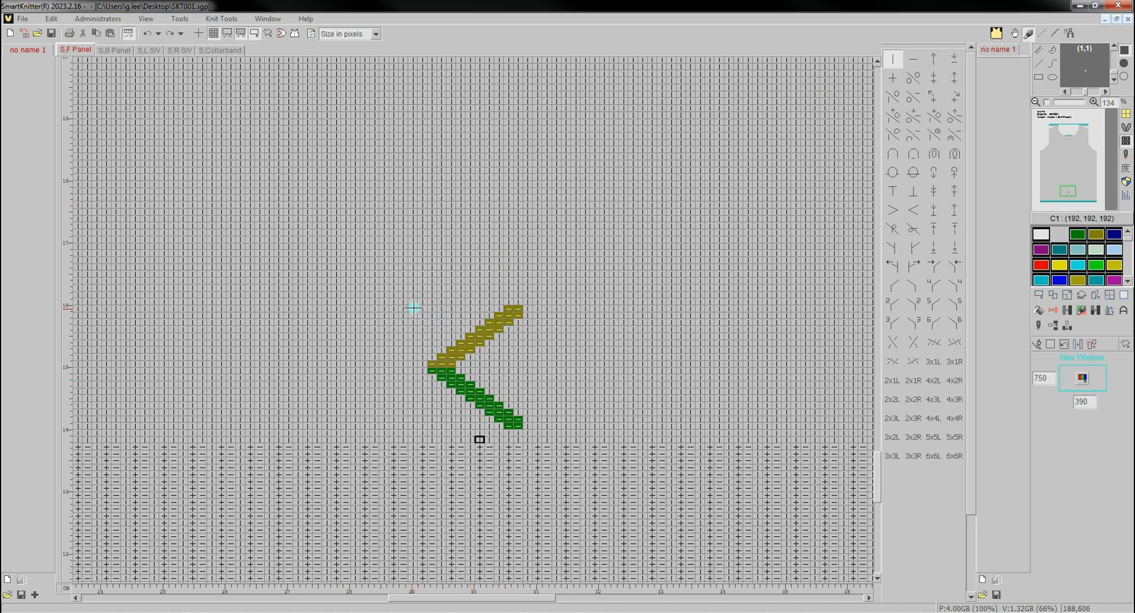
{"action": "left_click_drag", "start_coordinate": [414, 308], "coordinate": [521, 424]}
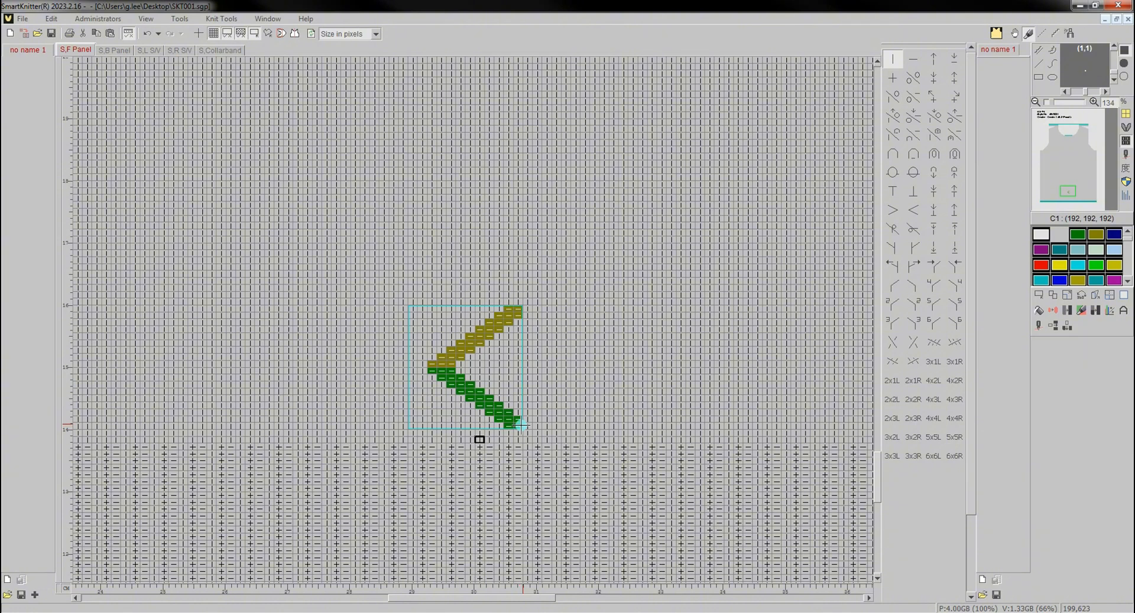
{"action": "left_click", "coordinate": [1050, 295]}
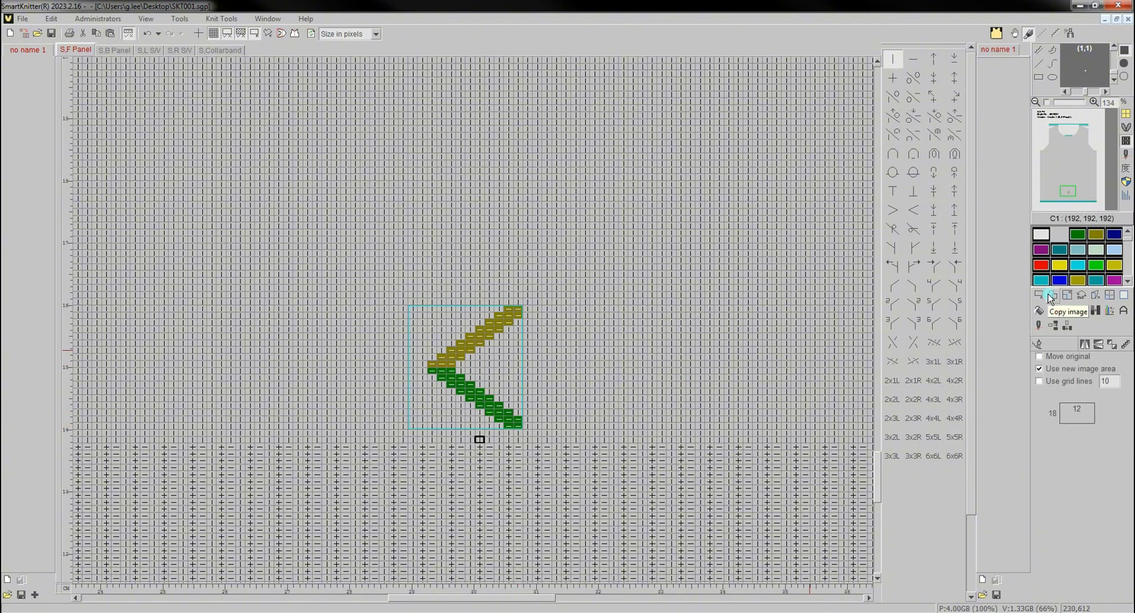
{"action": "left_click", "coordinate": [1087, 345]}
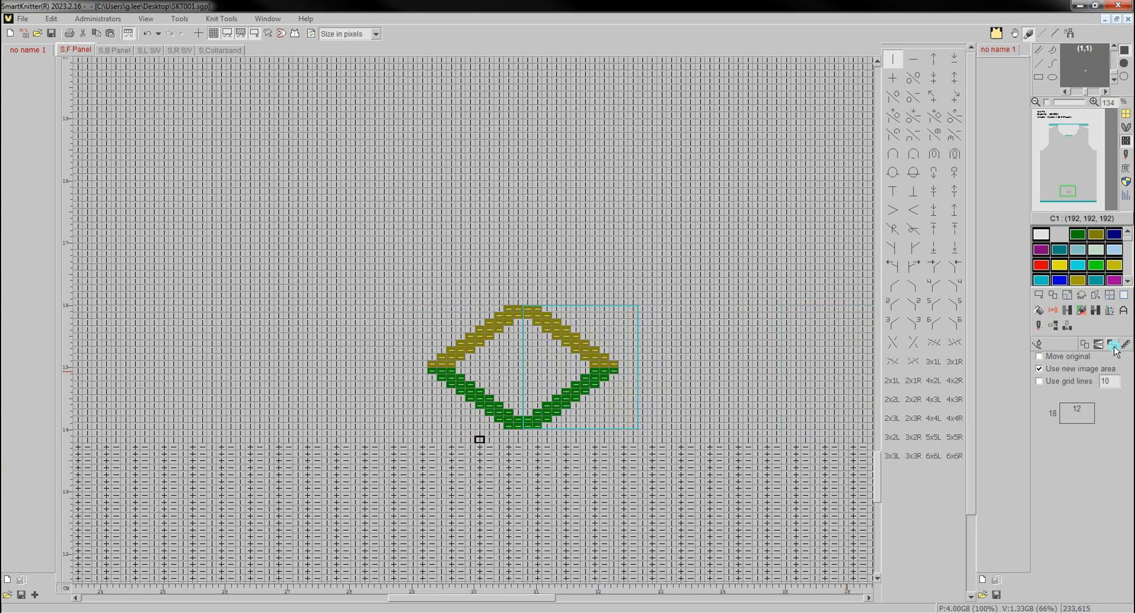
- Mirror-copy the chevron half vertically above the diamond and mirror that copy horizontally to complete a second diamond
{"action": "left_click", "coordinate": [1098, 346]}
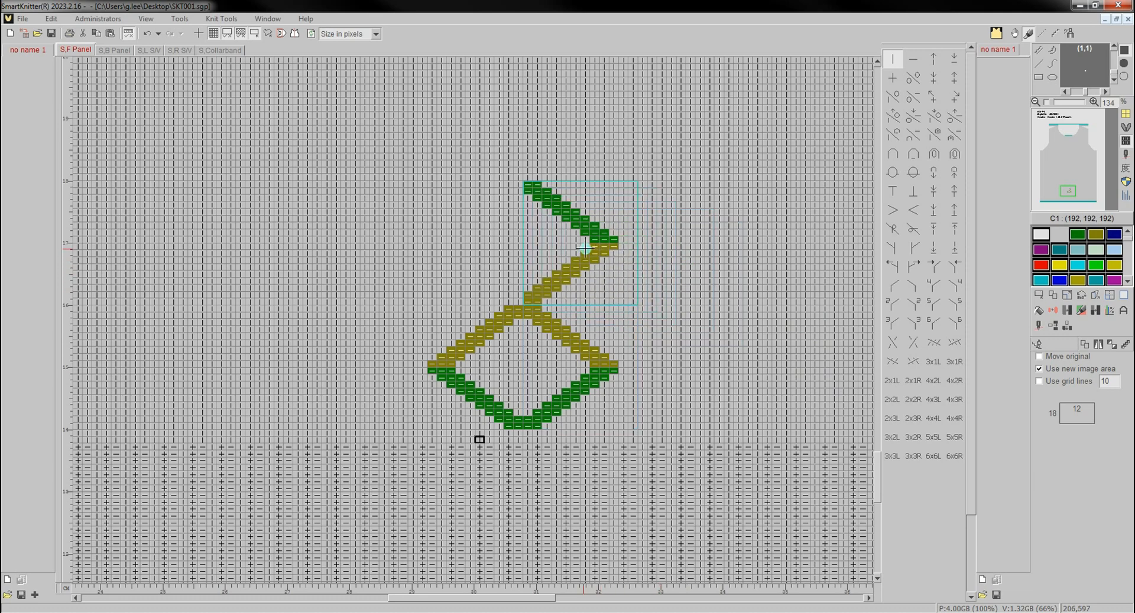
{"action": "left_click", "coordinate": [1099, 346]}
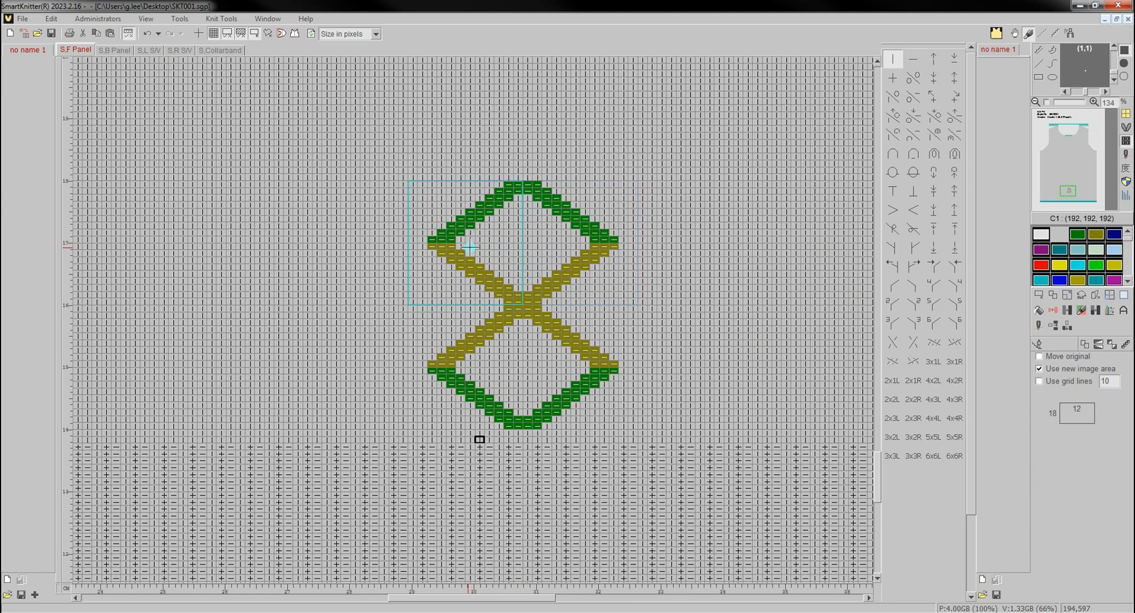
{"action": "left_click", "coordinate": [469, 247]}
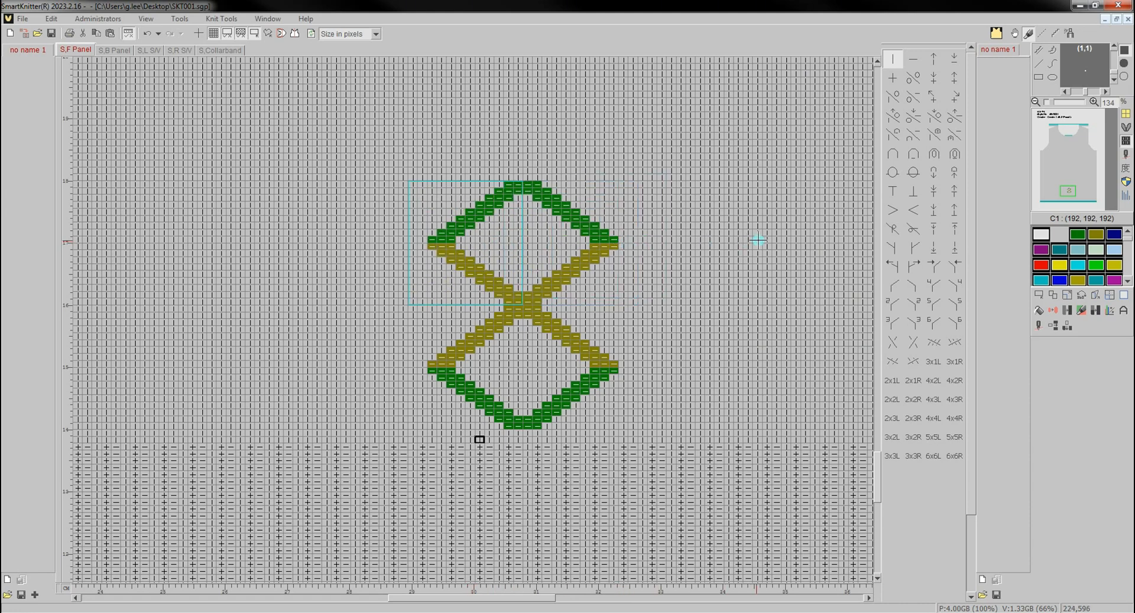
- Draw three transfer stitches one stitch apart in a row above the diamonds, using colour C5 (128, 0, 128)
{"action": "scroll", "coordinate": [524, 270], "scroll_direction": "up", "scroll_amount": 3}
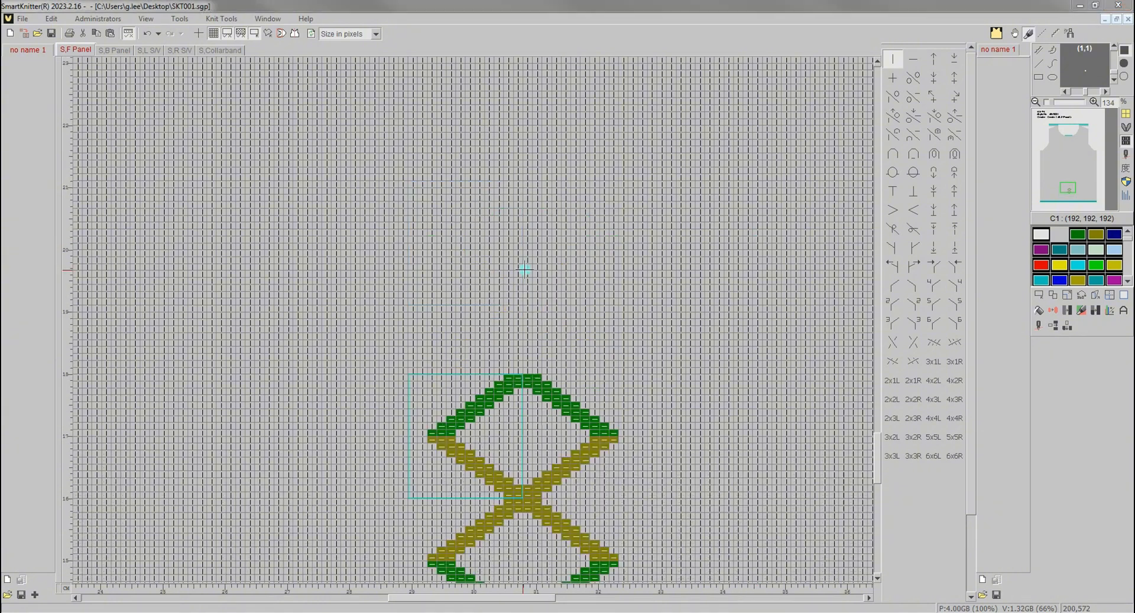
{"action": "left_click", "coordinate": [912, 8]}
{"action": "left_click", "coordinate": [892, 285]}
{"action": "left_click", "coordinate": [1042, 251]}
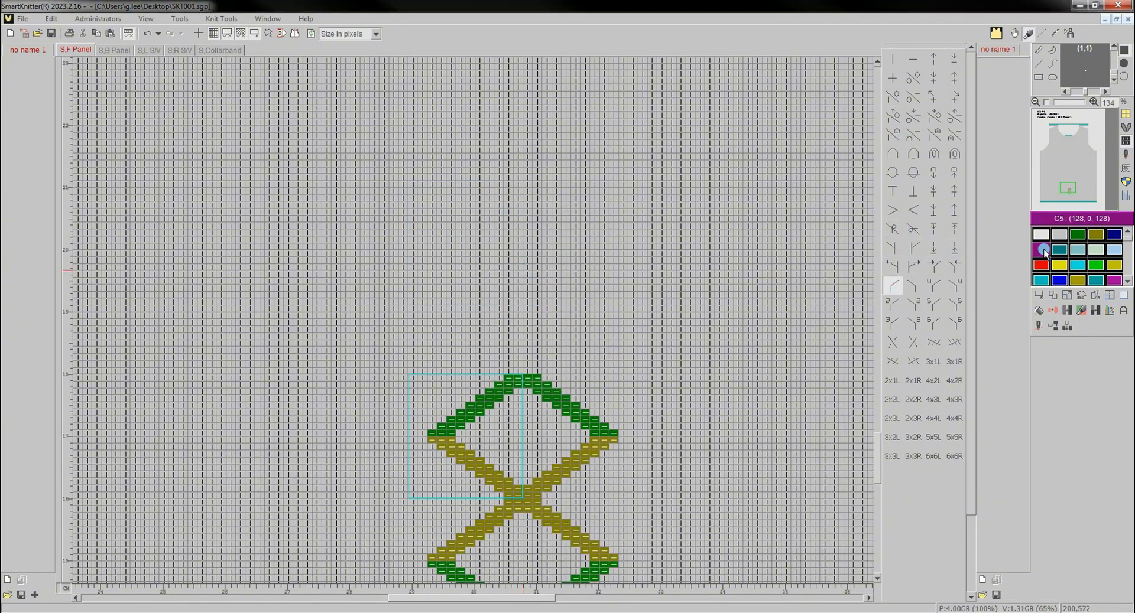
{"action": "left_click", "coordinate": [414, 338]}
{"action": "left_click", "coordinate": [432, 337]}
- Define a rectangular image 6 by 1 around the row of three purple stitches
{"action": "left_click", "coordinate": [1038, 295]}
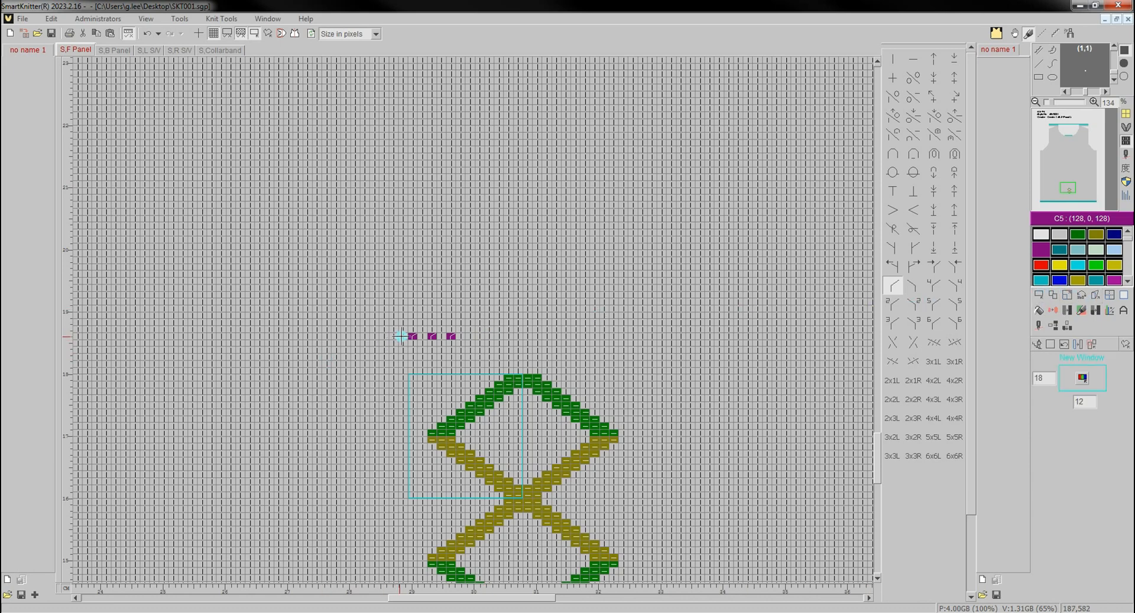
{"action": "left_click_drag", "start_coordinate": [401, 336], "coordinate": [455, 340]}
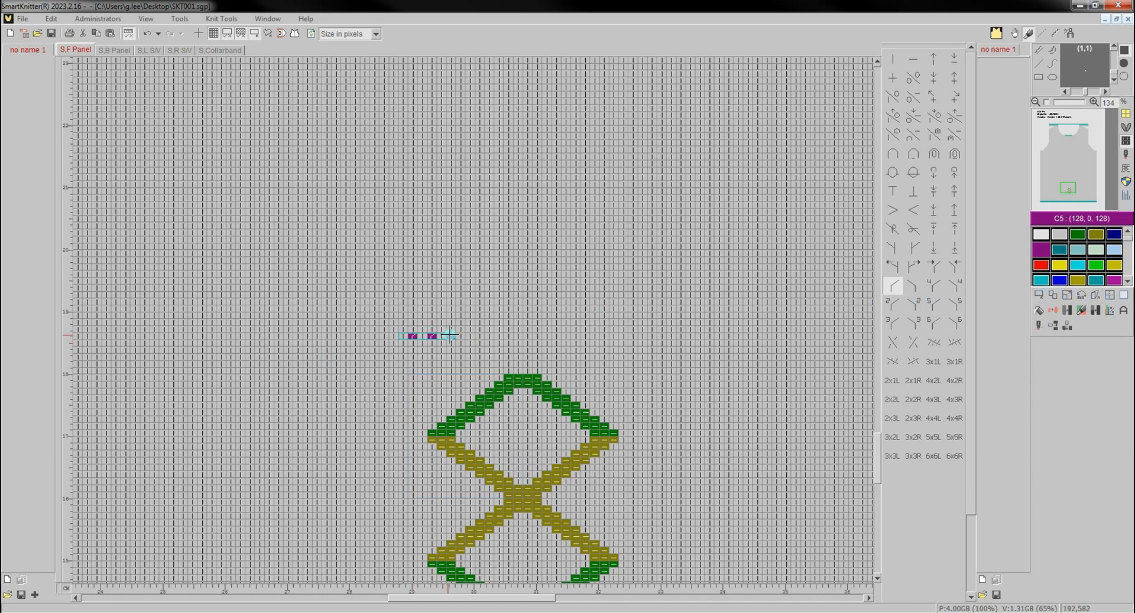
{"action": "left_click", "coordinate": [1100, 267]}
- Repeat the purple stitch row diagonally with Offset copy, shifting each copy 2 up and 1 right
{"action": "left_click", "coordinate": [1053, 296]}
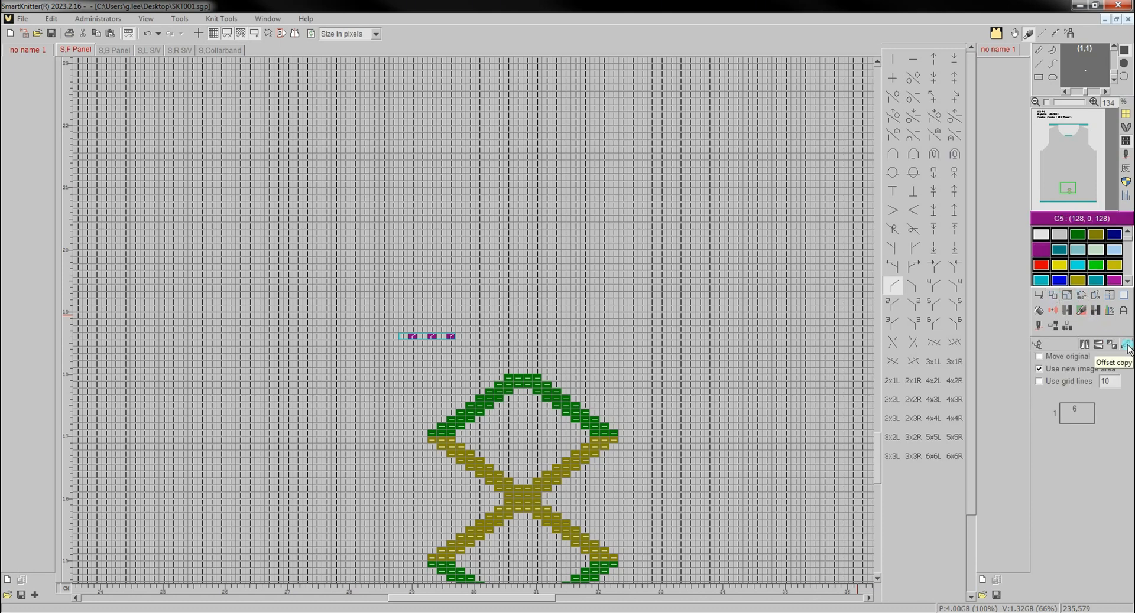
{"action": "left_click", "coordinate": [1126, 346]}
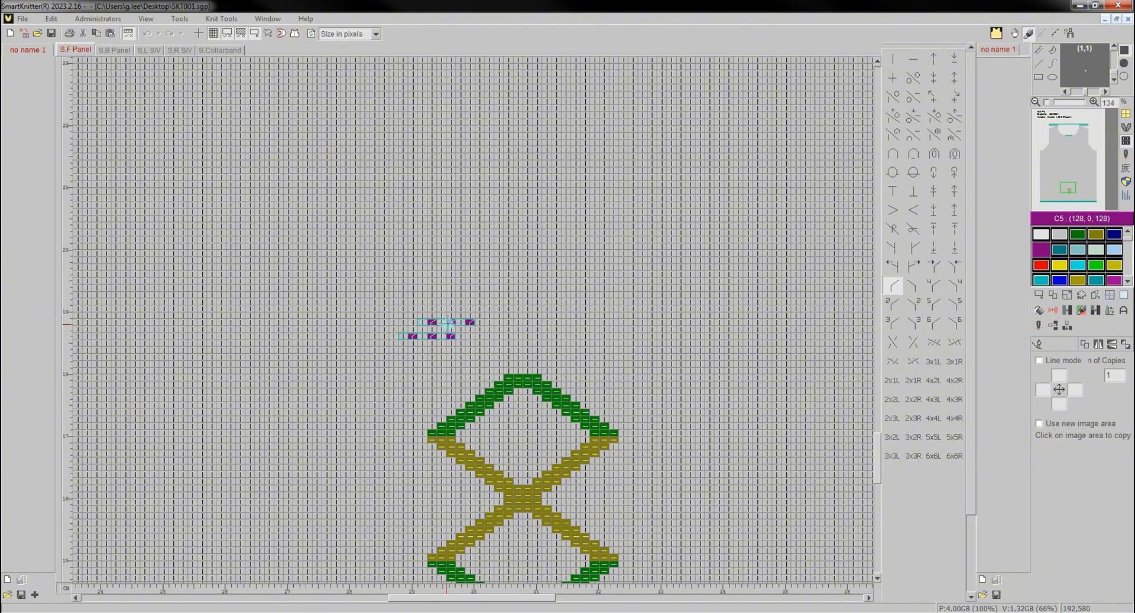
{"action": "left_click", "coordinate": [439, 325]}
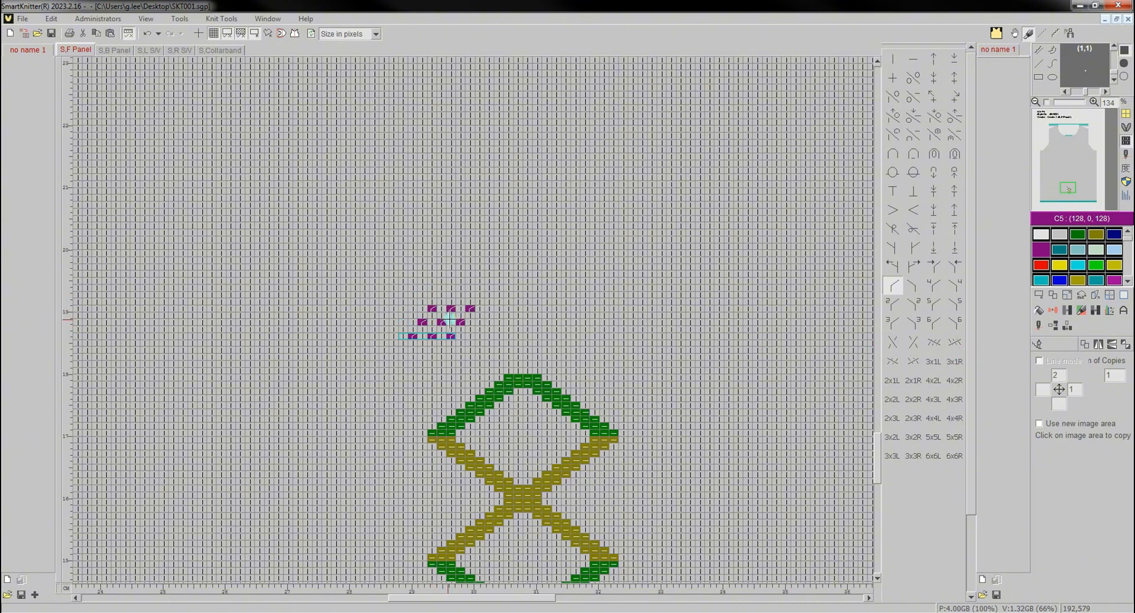
{"action": "left_click", "coordinate": [451, 319]}
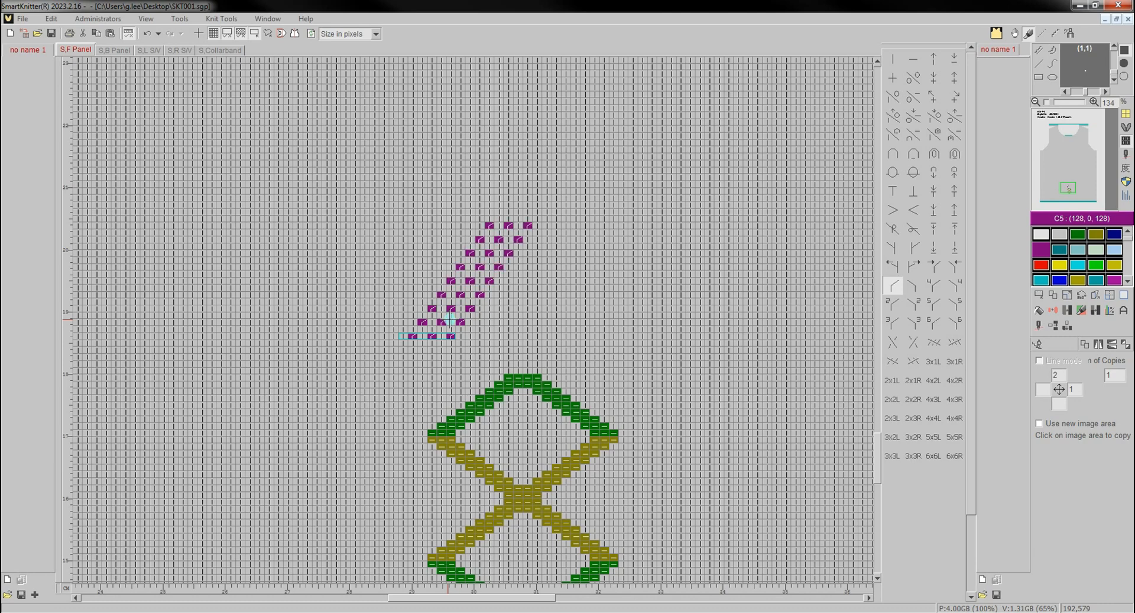
{"action": "left_click", "coordinate": [451, 319]}
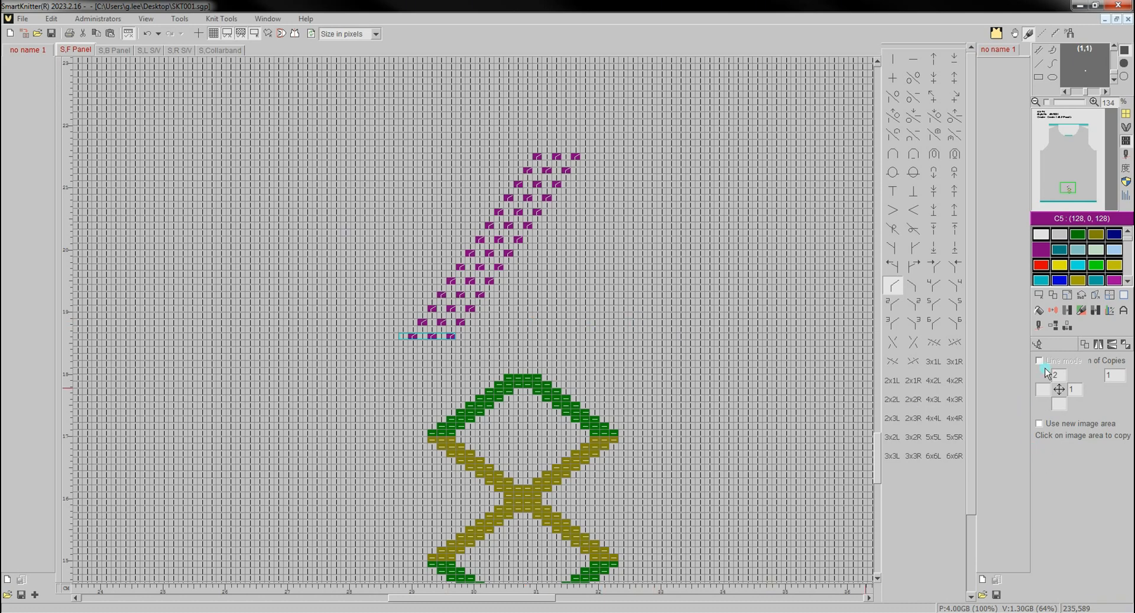
- Copy the row of three purple stitches to the empty area left of the diagonal pattern
{"action": "left_click", "coordinate": [1037, 345]}
{"action": "left_click", "coordinate": [1052, 310]}
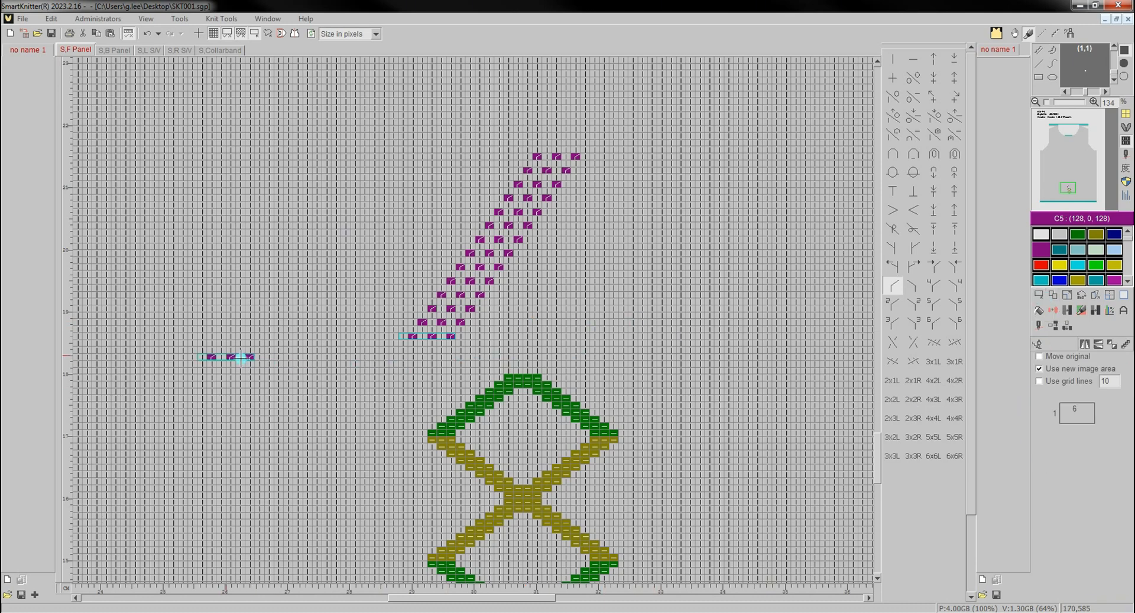
{"action": "left_click", "coordinate": [201, 337]}
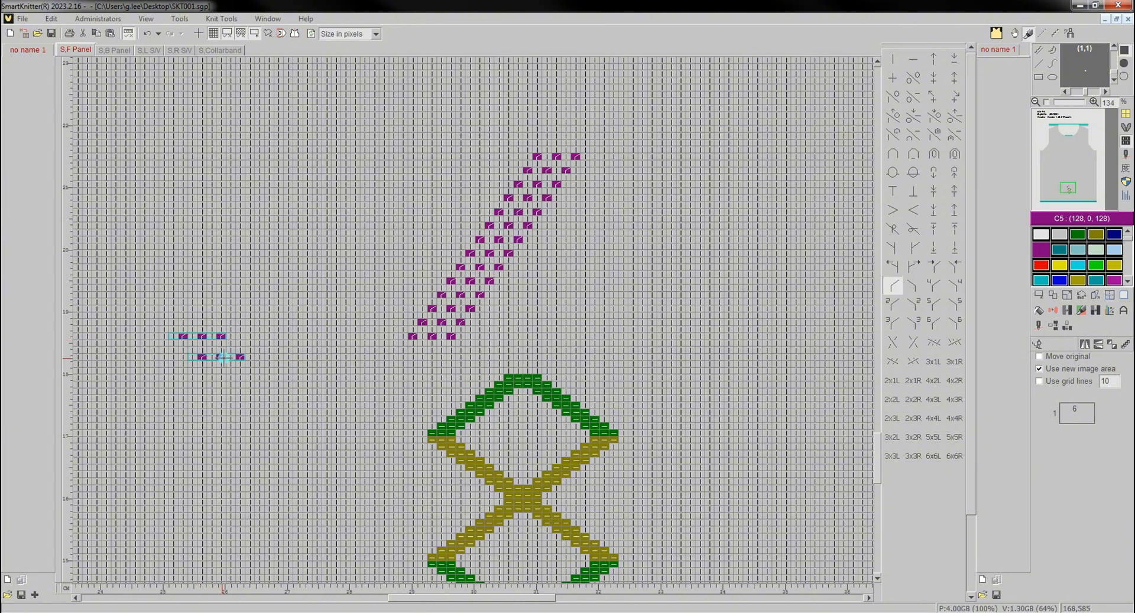
{"action": "left_click_drag", "start_coordinate": [220, 375], "coordinate": [527, 365]}
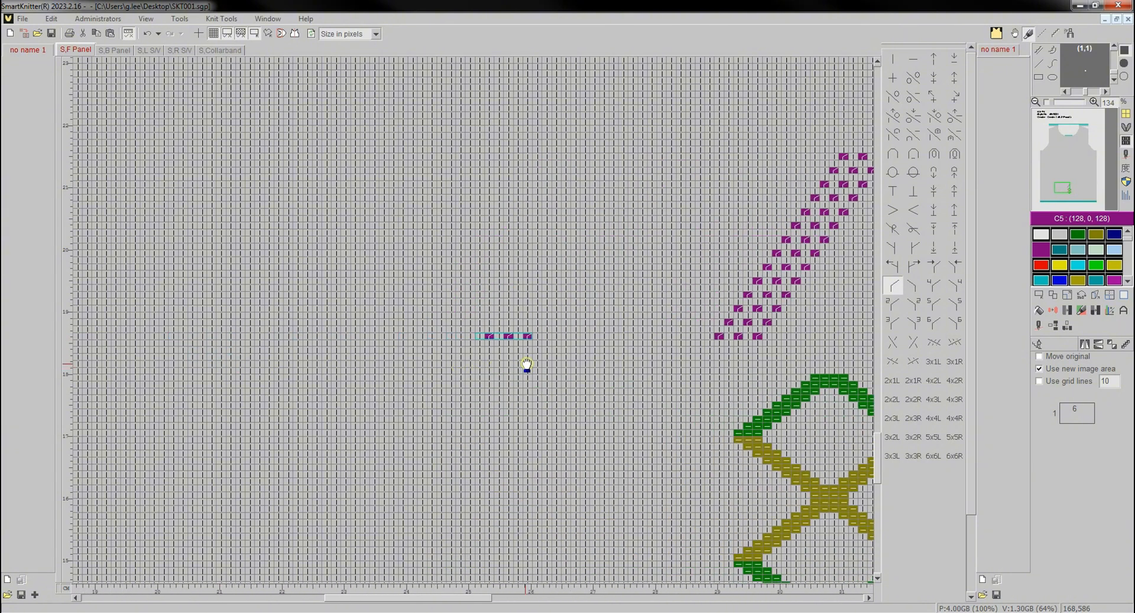
{"action": "right_click", "coordinate": [526, 364]}
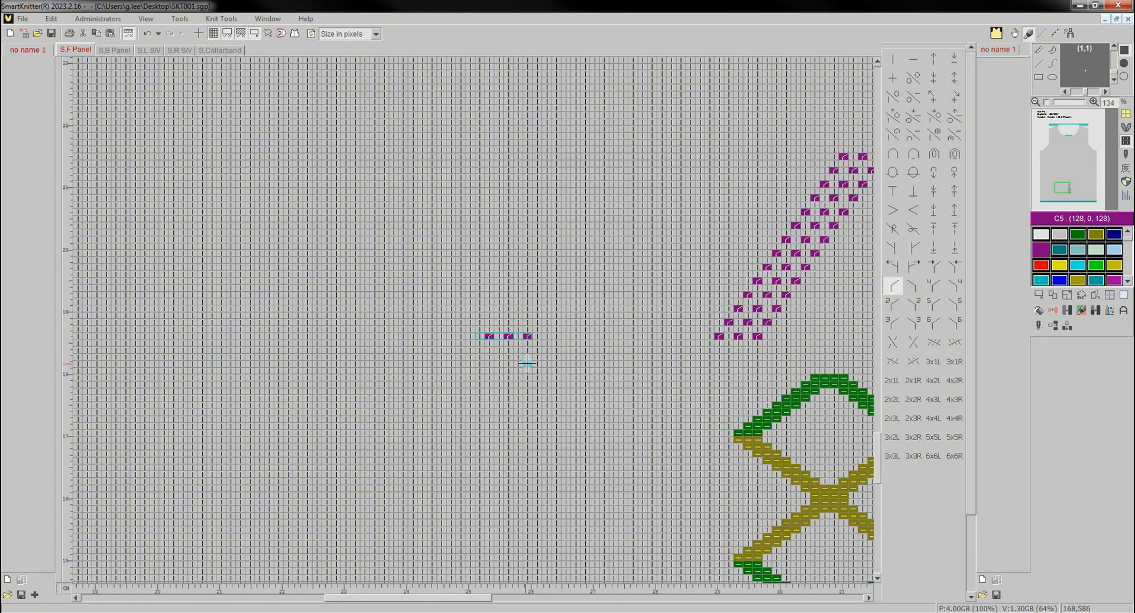
- Try repeating the copied purple row upwards with Offset copy in Line mode, with 1 as the number of copies
{"action": "left_click", "coordinate": [1051, 295]}
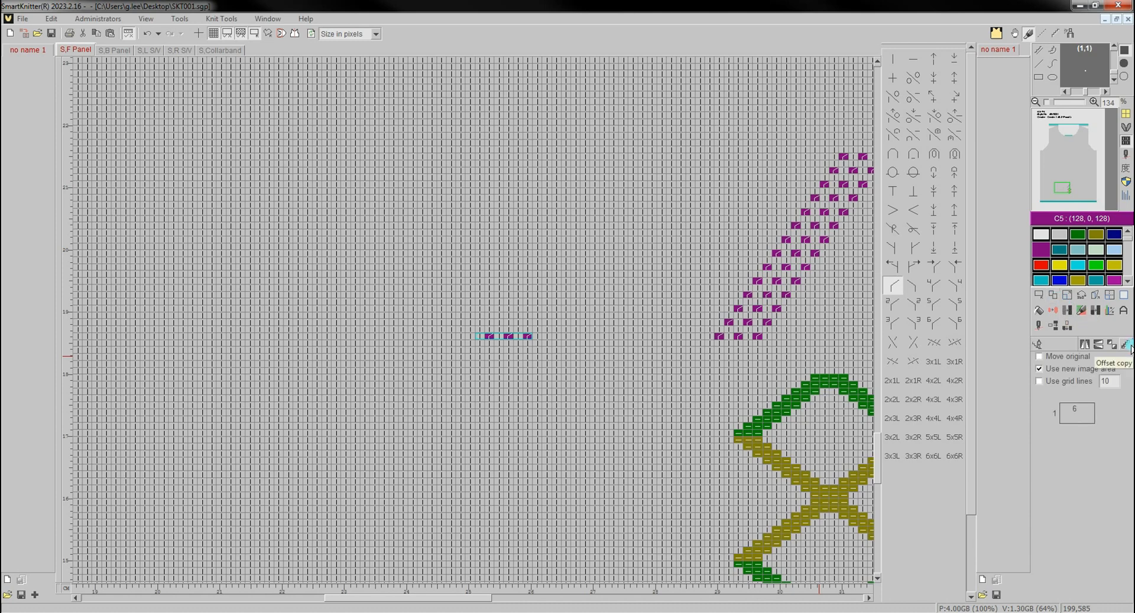
{"action": "left_click", "coordinate": [1038, 361]}
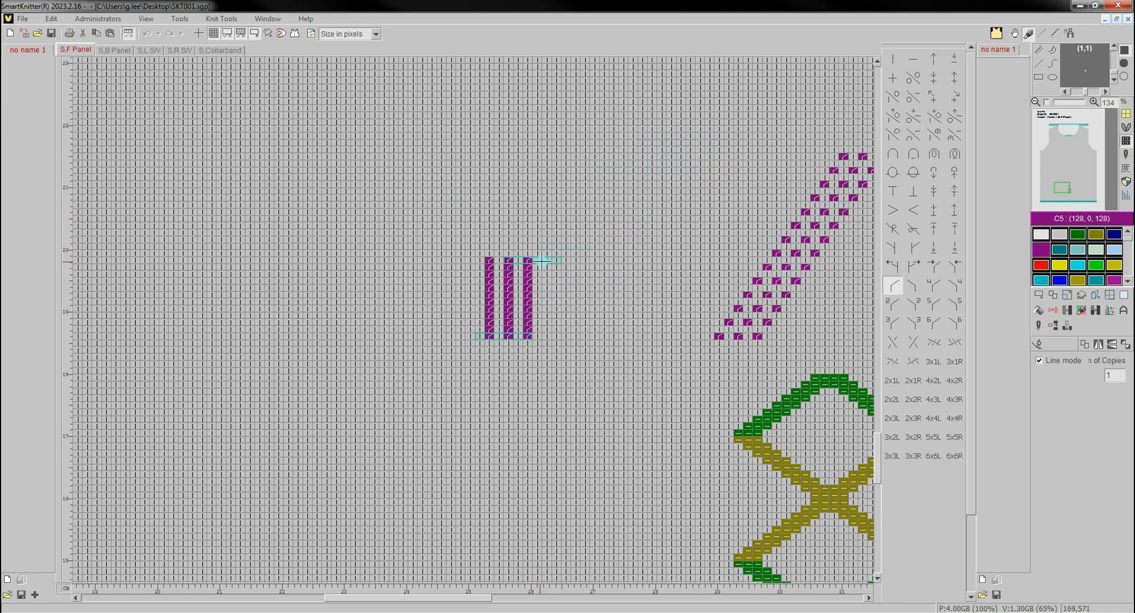
{"action": "left_click", "coordinate": [619, 253]}
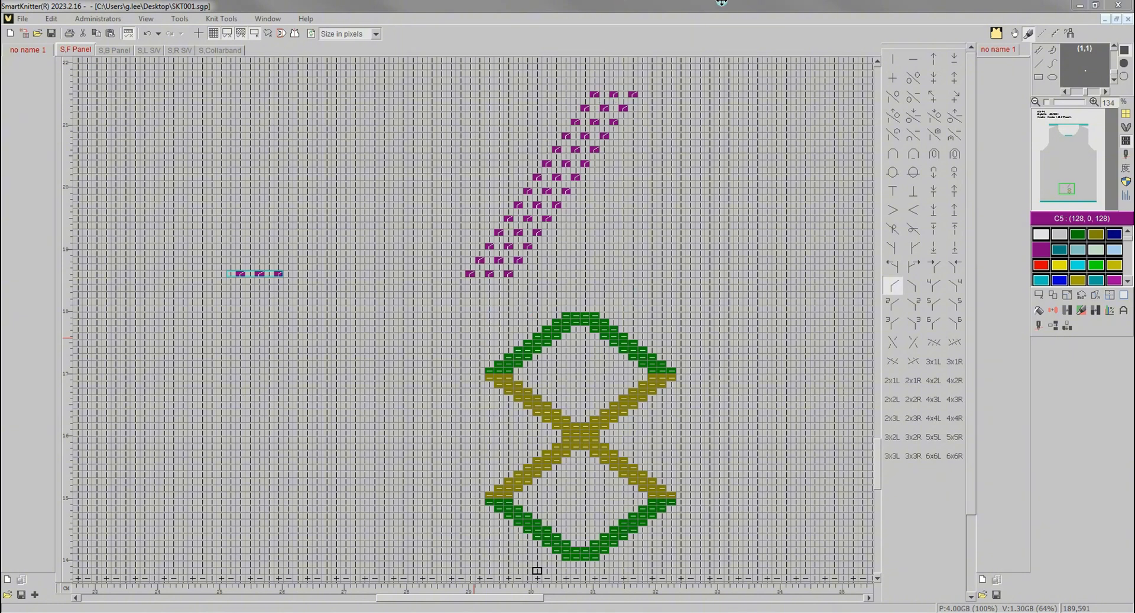
- Choose the plain front stitch with colour C1 (192, 192, 192) and define a rectangular image 20 by 18 around the upper diamond
{"action": "left_click", "coordinate": [892, 58]}
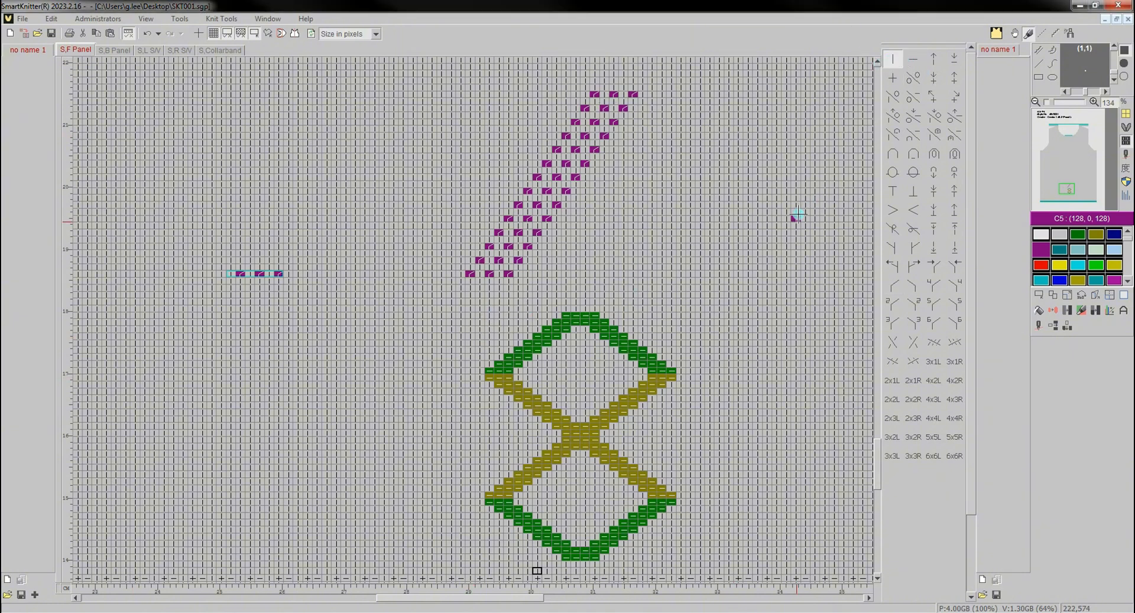
{"action": "left_click", "coordinate": [1059, 234]}
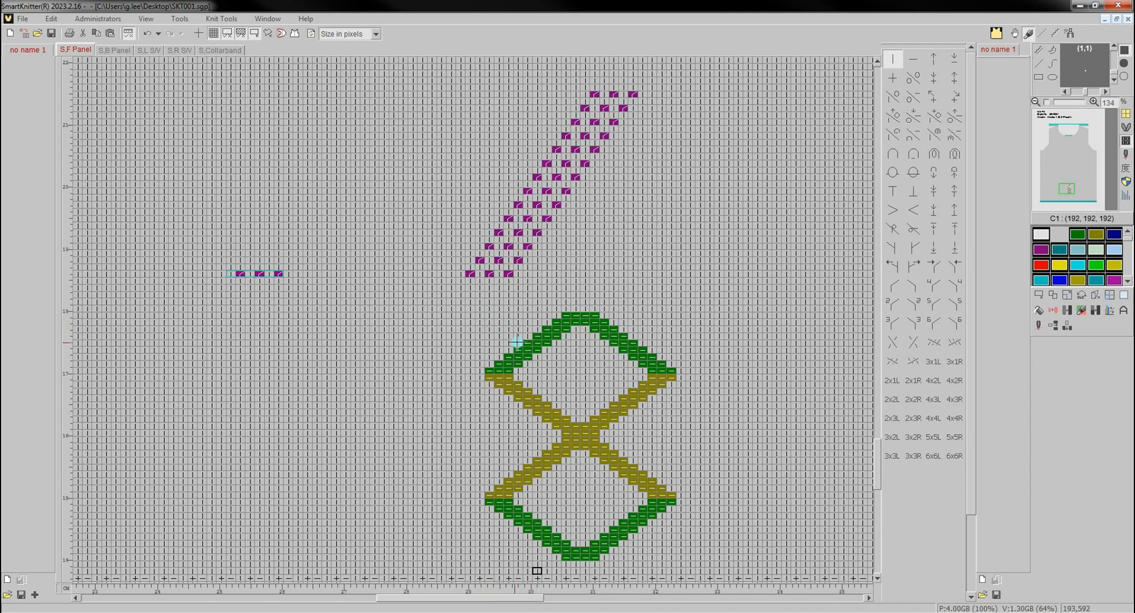
{"action": "left_click", "coordinate": [1038, 297]}
{"action": "left_click_drag", "start_coordinate": [488, 317], "coordinate": [678, 436]}
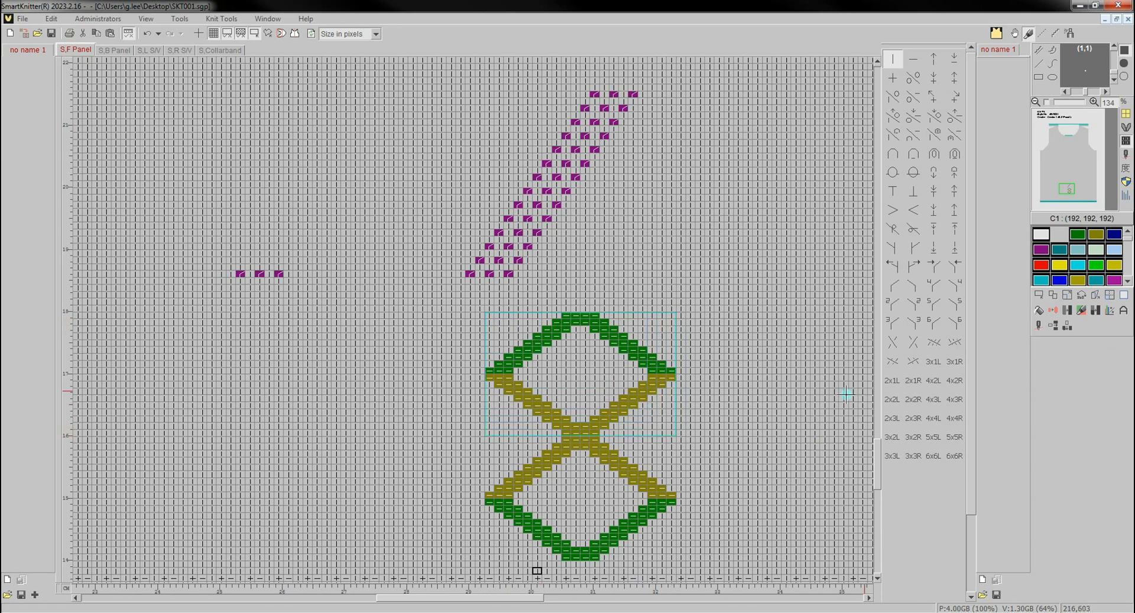
- Move the upper diamond to the empty area on its left, with the Move original option enabled
{"action": "left_click", "coordinate": [1052, 295]}
{"action": "left_click", "coordinate": [1039, 356]}
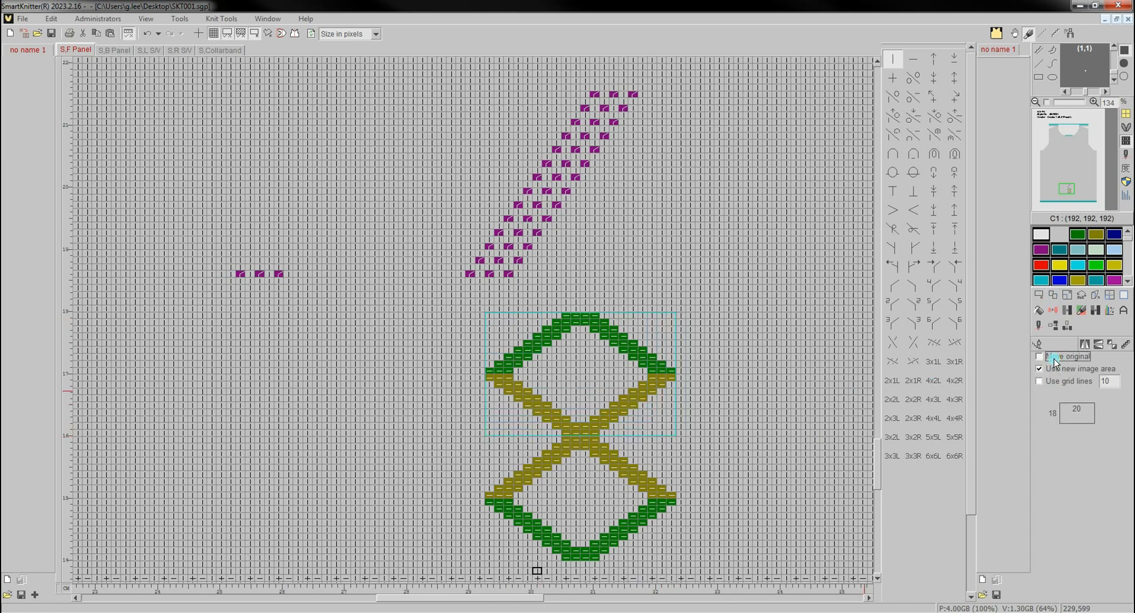
{"action": "left_click", "coordinate": [377, 379]}
{"action": "mouse_move", "coordinate": [376, 379]}
{"action": "left_mouse_down"}
{"action": "mouse_move", "coordinate": [570, 390]}
{"action": "mouse_move", "coordinate": [582, 375]}
{"action": "mouse_move", "coordinate": [374, 381]}
{"action": "left_mouse_up"}
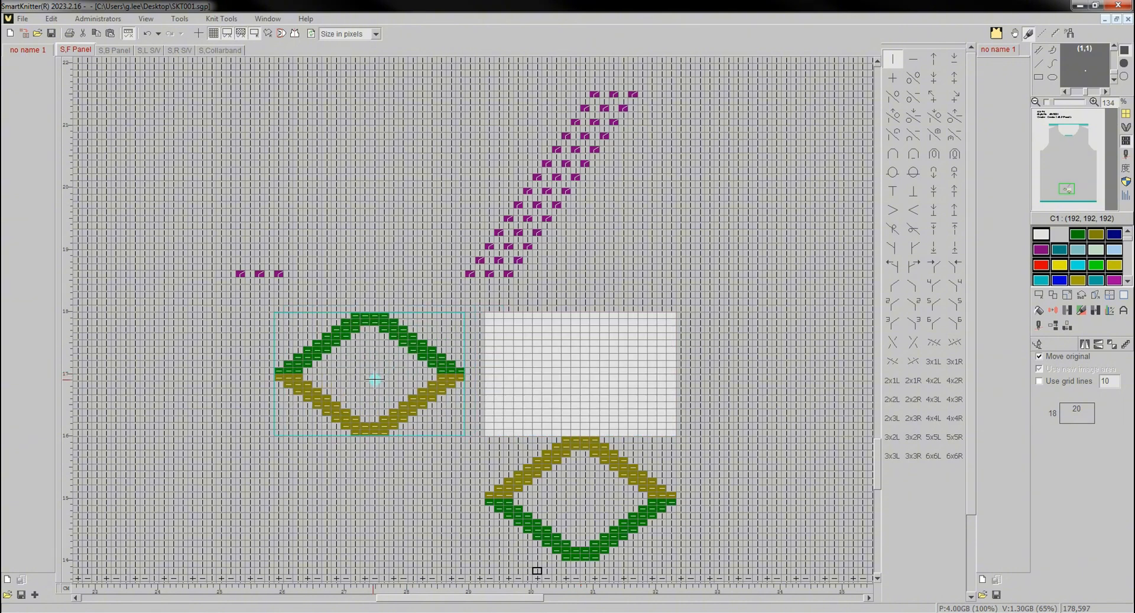
{"action": "right_click", "coordinate": [375, 380]}
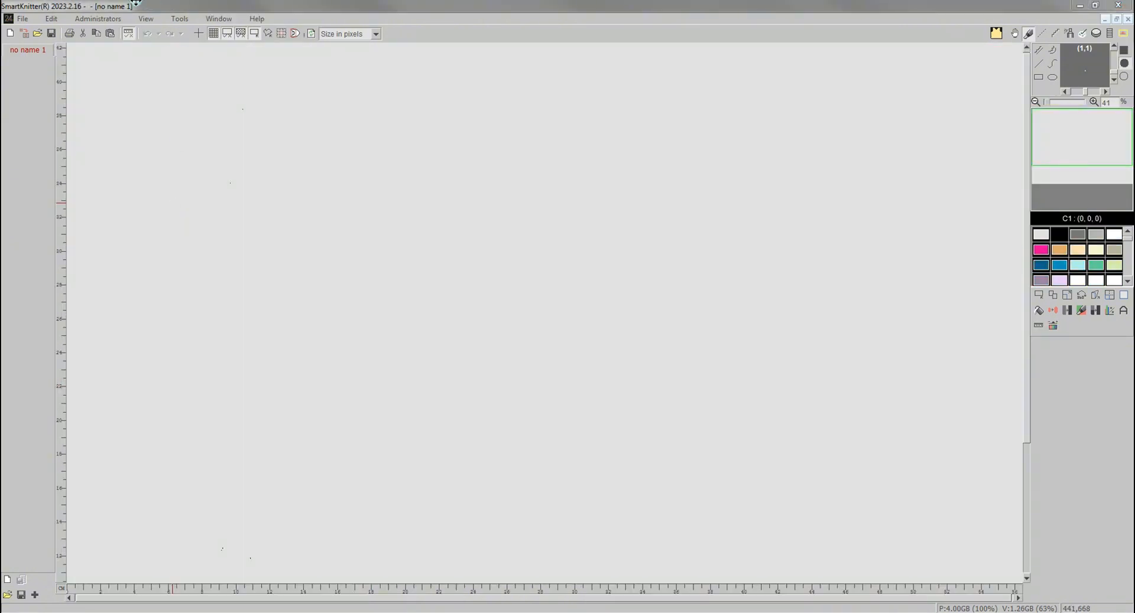
- Open the image Pug.jpg from the Desktop, with the file type set to All supported files
{"action": "left_click", "coordinate": [37, 33]}
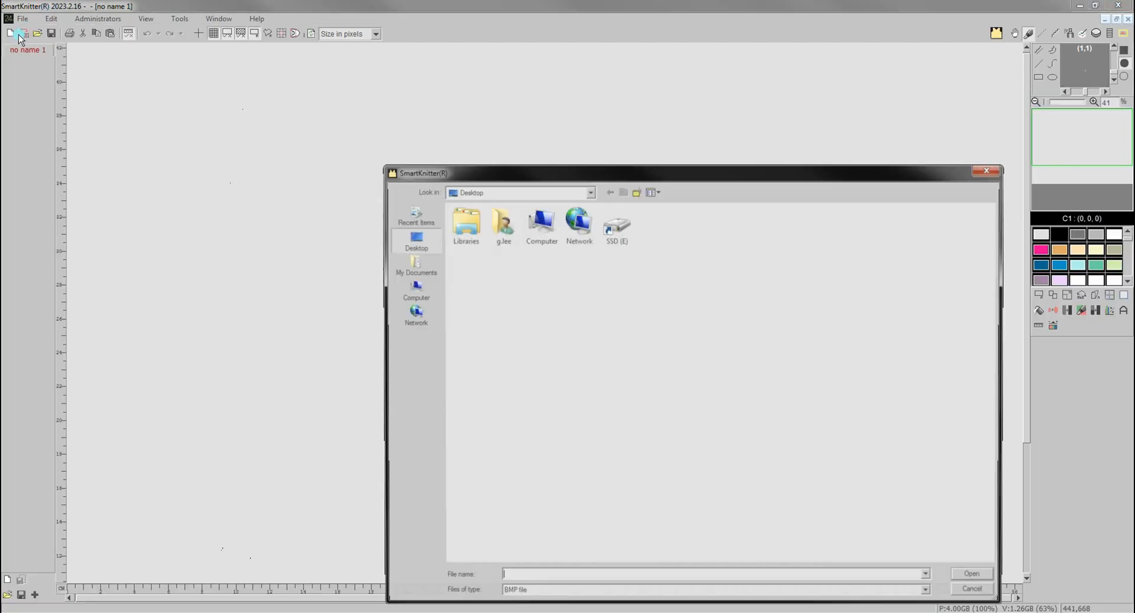
{"action": "left_click", "coordinate": [564, 593]}
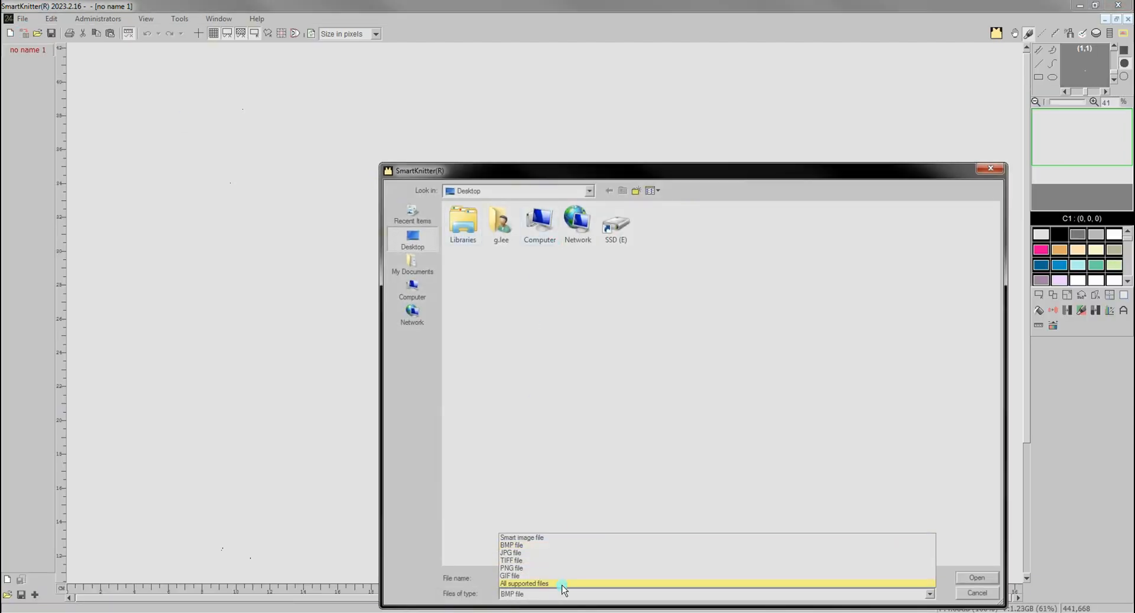
{"action": "left_click", "coordinate": [565, 585]}
{"action": "left_click", "coordinate": [614, 236]}
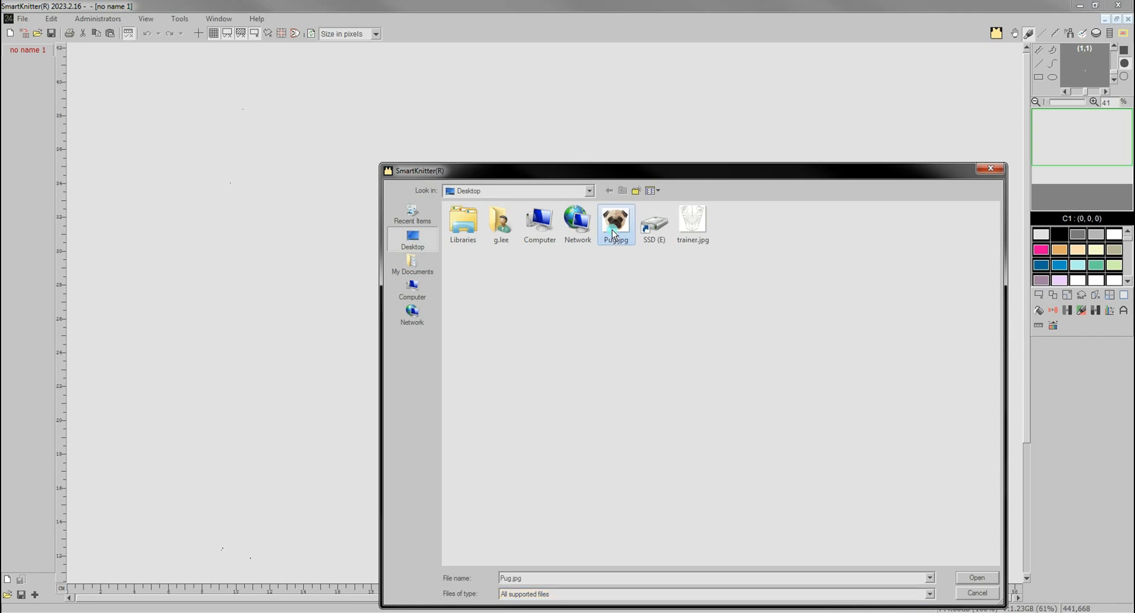
{"action": "left_click", "coordinate": [976, 577]}
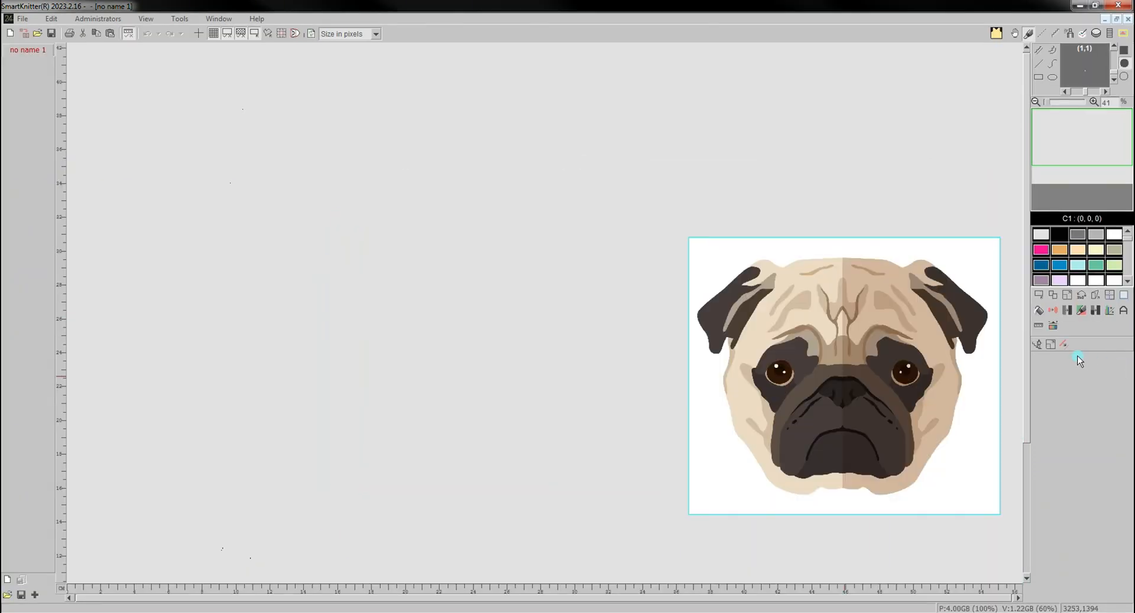
- Scale the pug image down proportionally in True colour mode and place it in the middle of the canvas
{"action": "left_click", "coordinate": [1051, 347]}
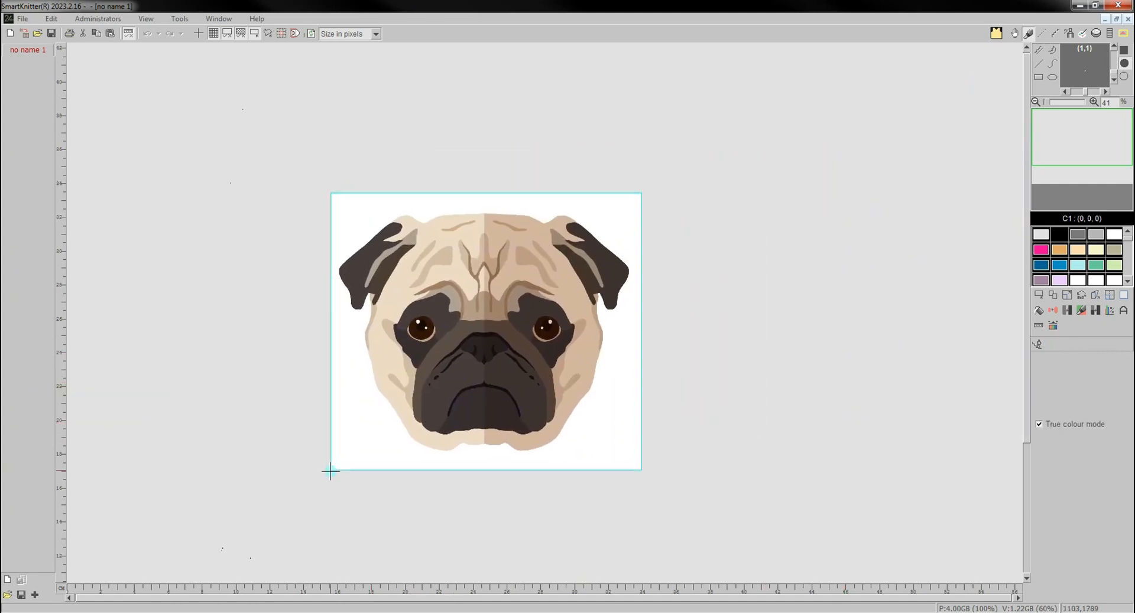
{"action": "left_click_drag", "start_coordinate": [332, 471], "coordinate": [710, 305]}
{"action": "left_click", "coordinate": [1050, 344]}
{"action": "left_click_drag", "start_coordinate": [438, 303], "coordinate": [518, 294]}
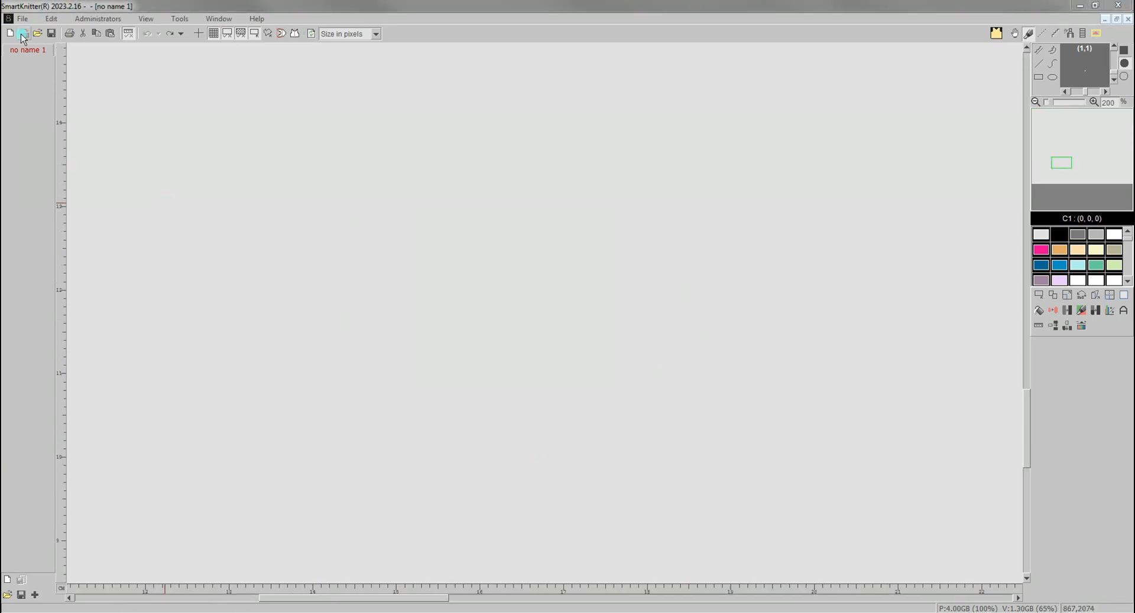
- Open trainer.jpg, resize it to a small square and place the shoe template on the empty canvas
{"action": "left_click", "coordinate": [23, 36]}
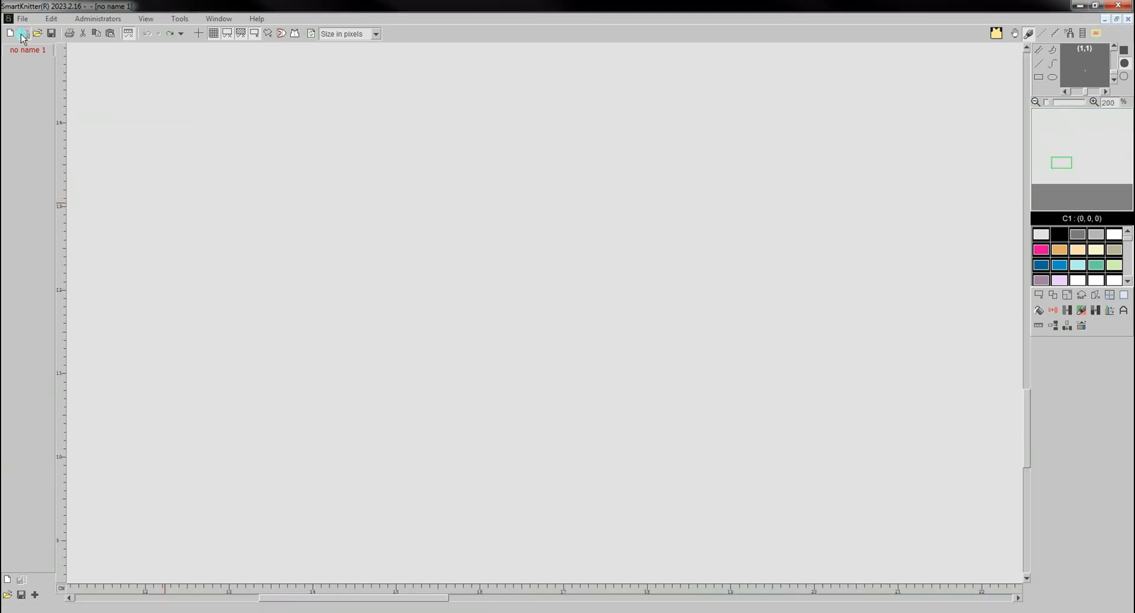
{"action": "double_click", "coordinate": [686, 233]}
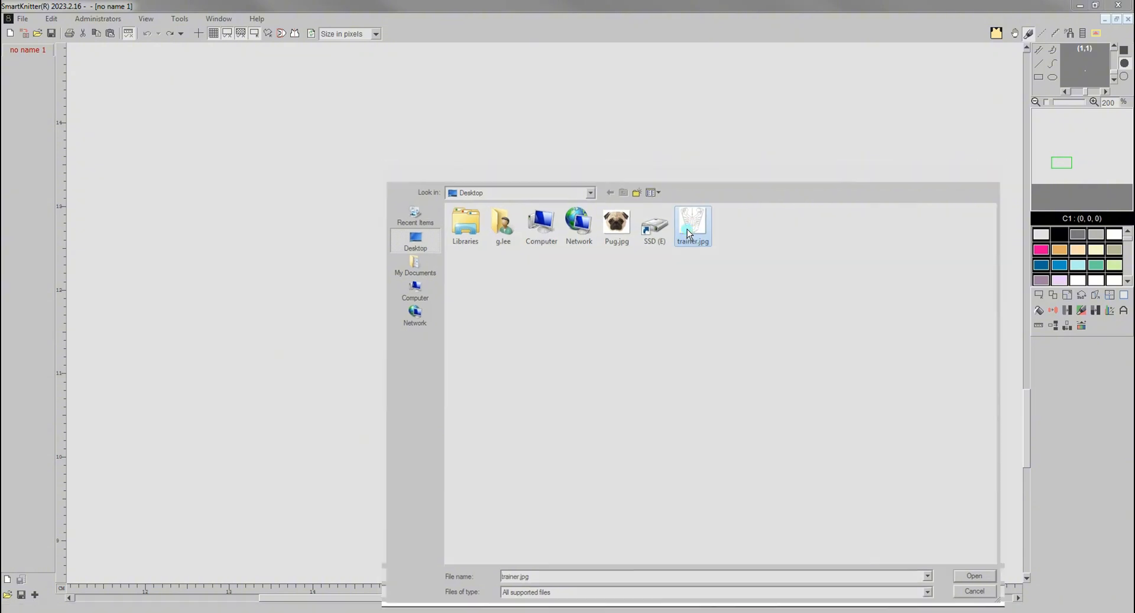
{"action": "left_click", "coordinate": [1066, 359]}
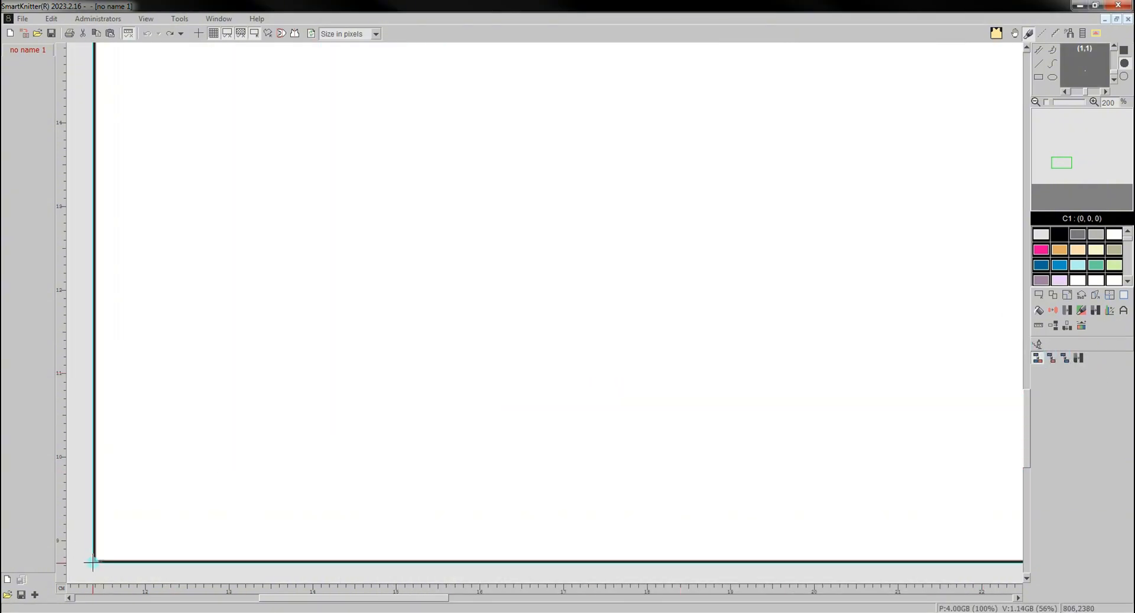
{"action": "left_click", "coordinate": [94, 561]}
{"action": "type", "text": "270"}
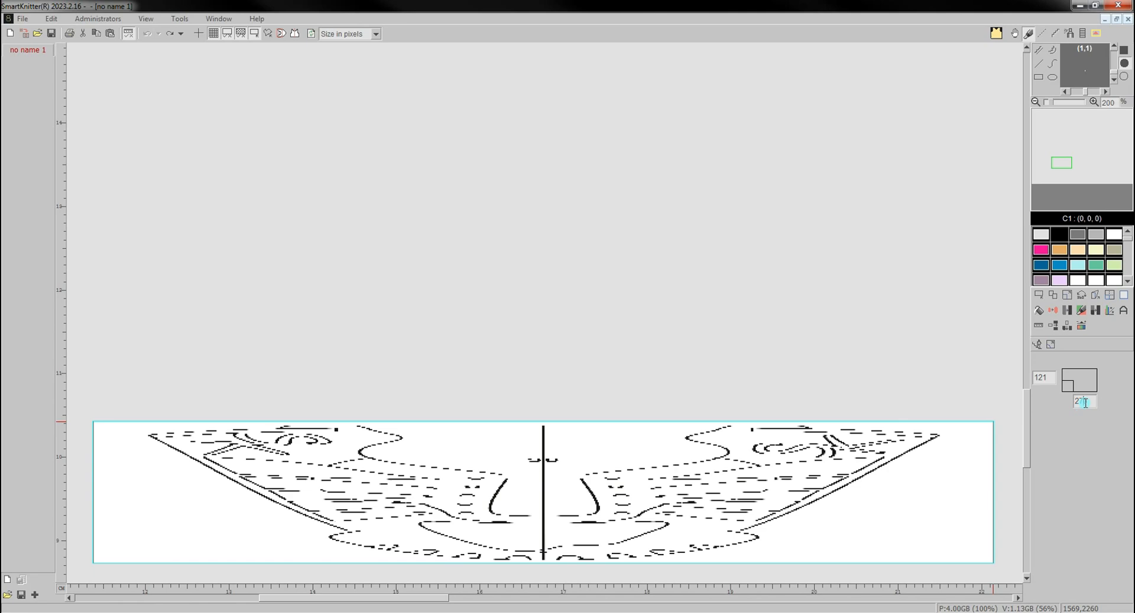
{"action": "type", "text": "300"}
{"action": "key", "text": "Return"}
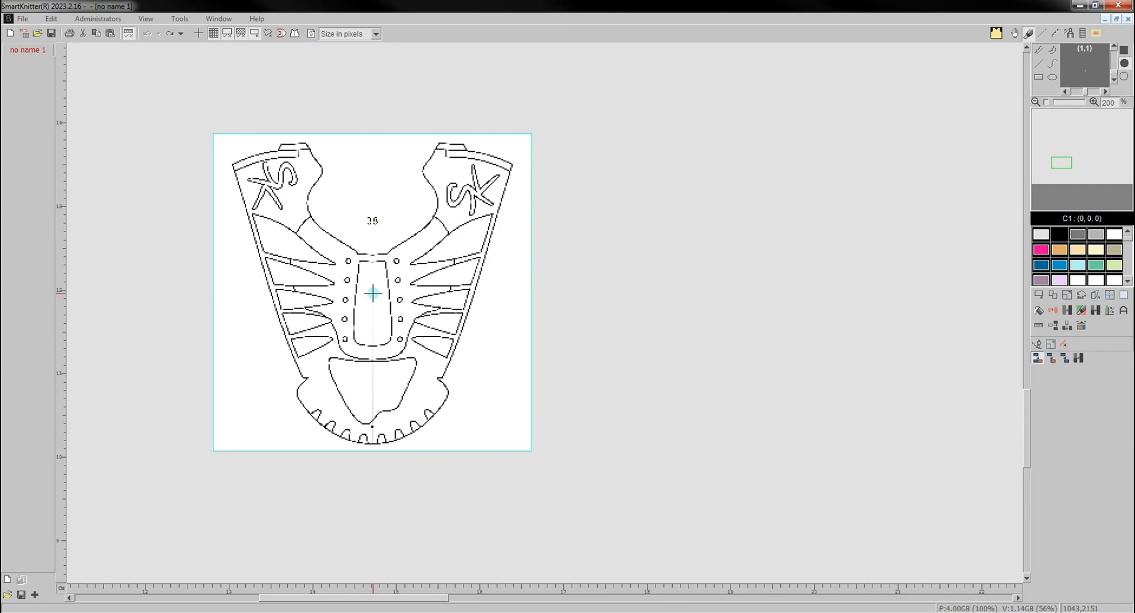
{"action": "scroll", "coordinate": [373, 292], "scroll_direction": "up", "scroll_amount": 3}
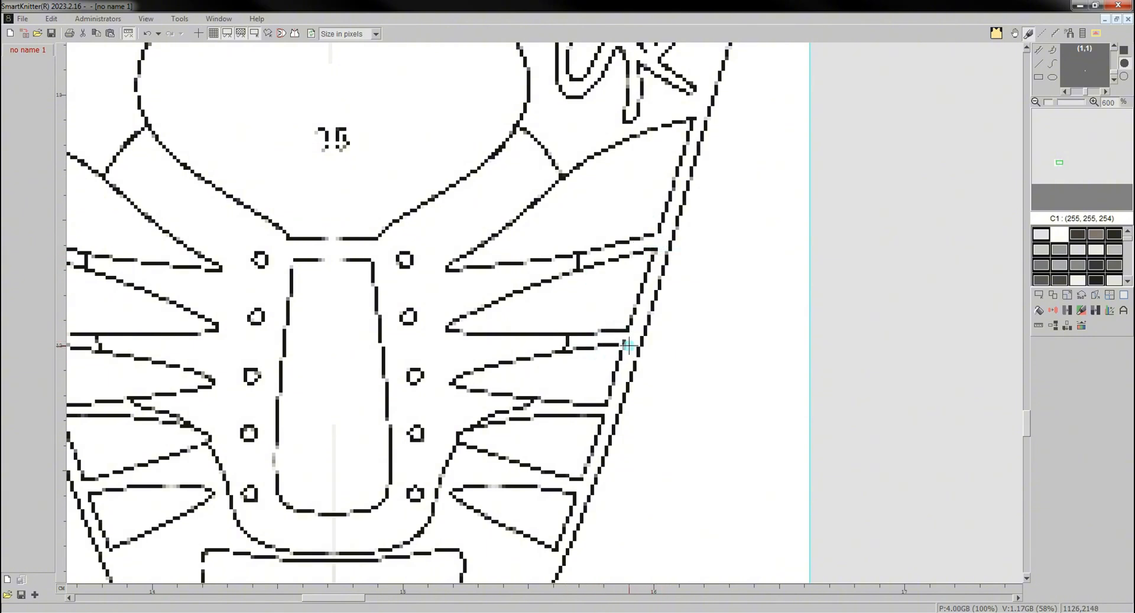
{"action": "scroll", "coordinate": [591, 360], "scroll_direction": "down", "scroll_amount": 3}
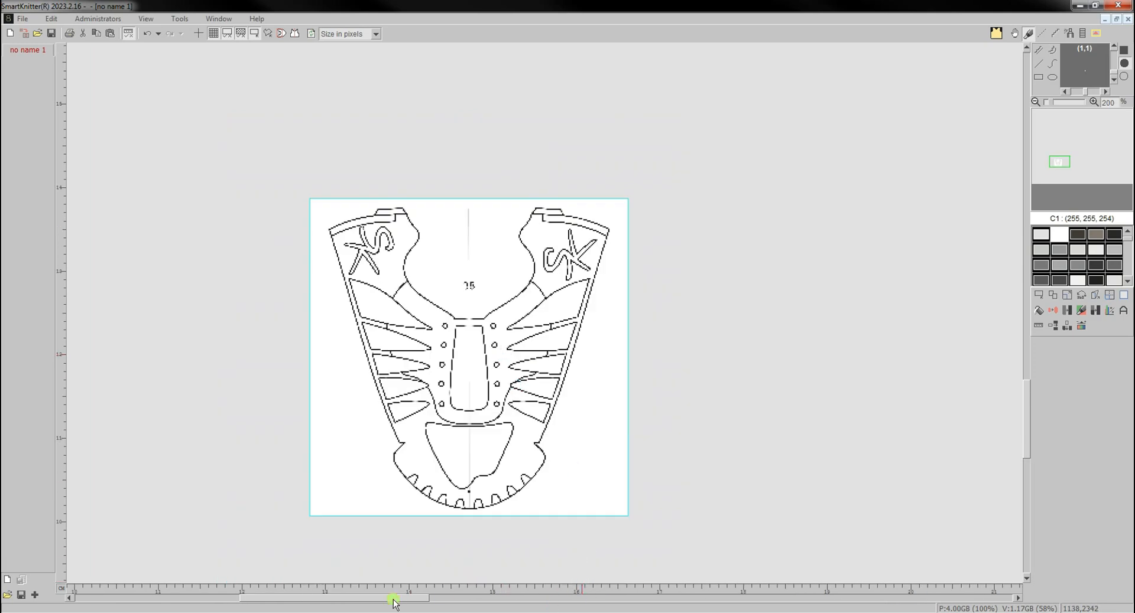
- Open trainer.jpg again, resize it to 270 by 270 and place it beside the first template as white outlines
{"action": "left_click_drag", "start_coordinate": [393, 601], "coordinate": [432, 600]}
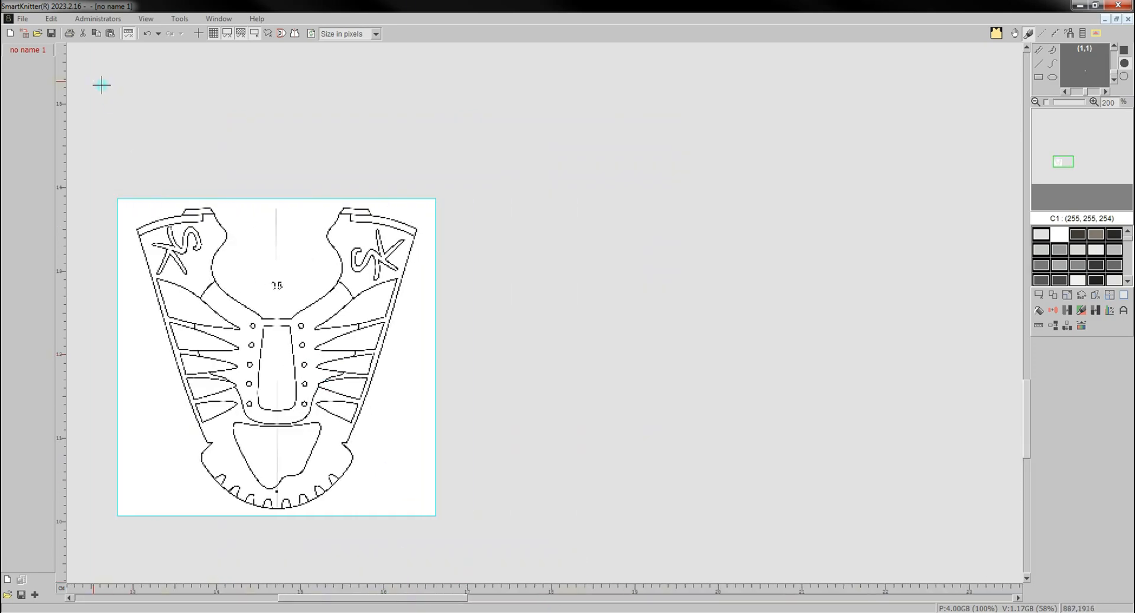
{"action": "left_click", "coordinate": [25, 35]}
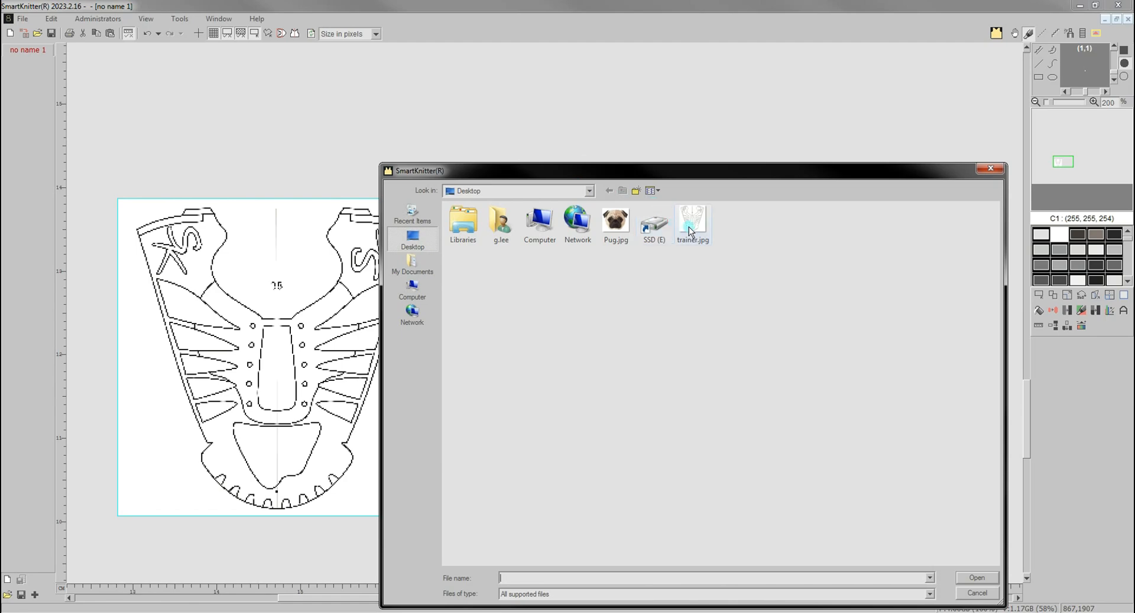
{"action": "double_click", "coordinate": [689, 231]}
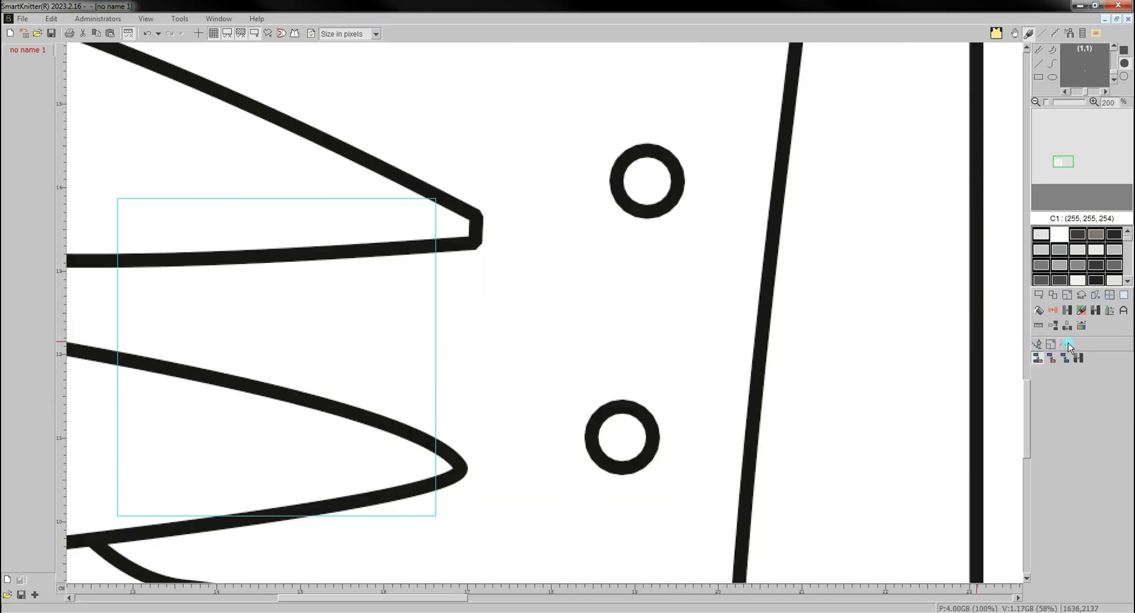
{"action": "left_click", "coordinate": [1067, 347]}
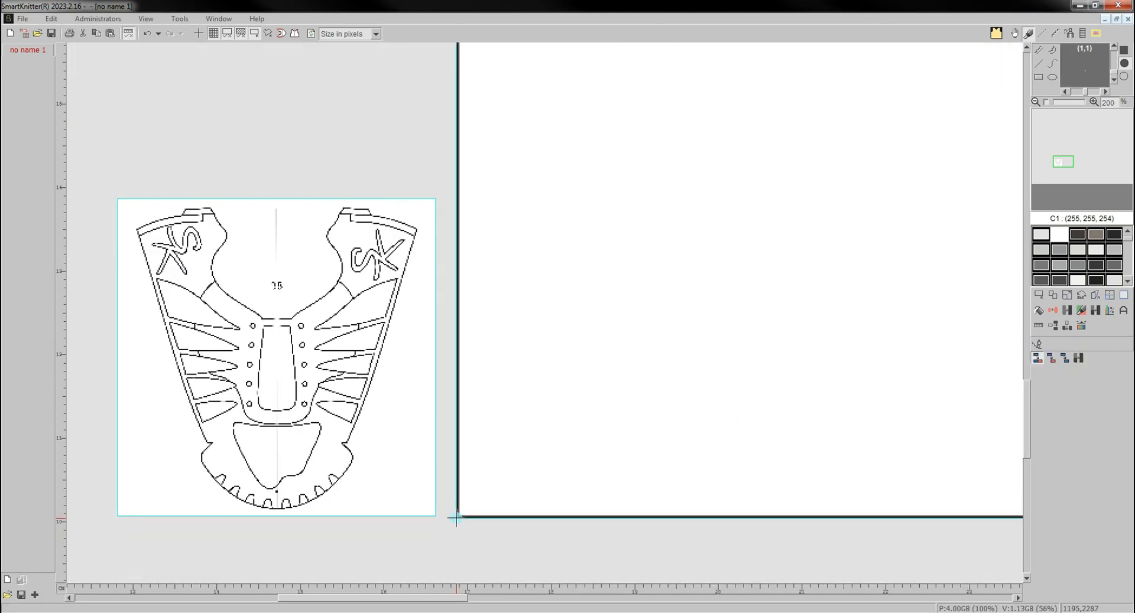
{"action": "left_click", "coordinate": [457, 516]}
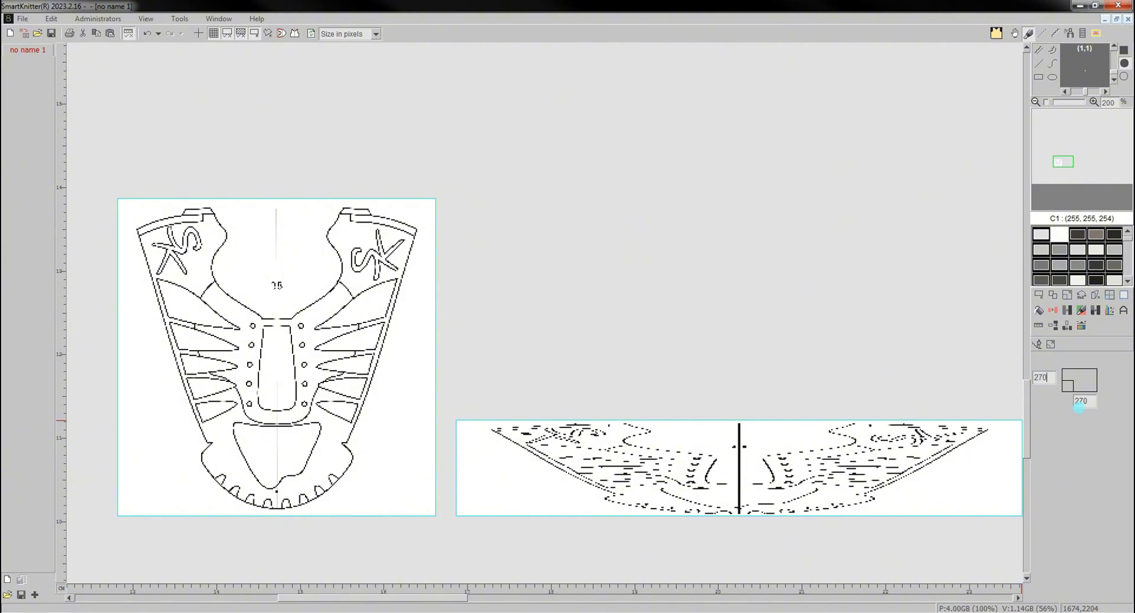
{"action": "left_click", "coordinate": [1074, 405]}
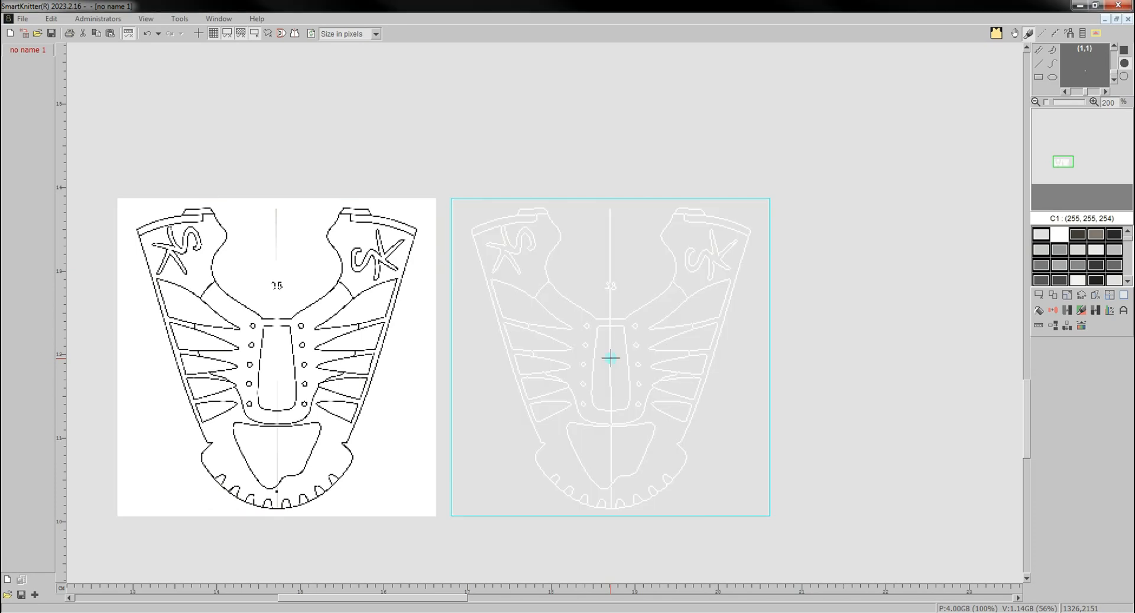
{"action": "scroll", "coordinate": [540, 385], "scroll_direction": "up", "scroll_amount": 4}
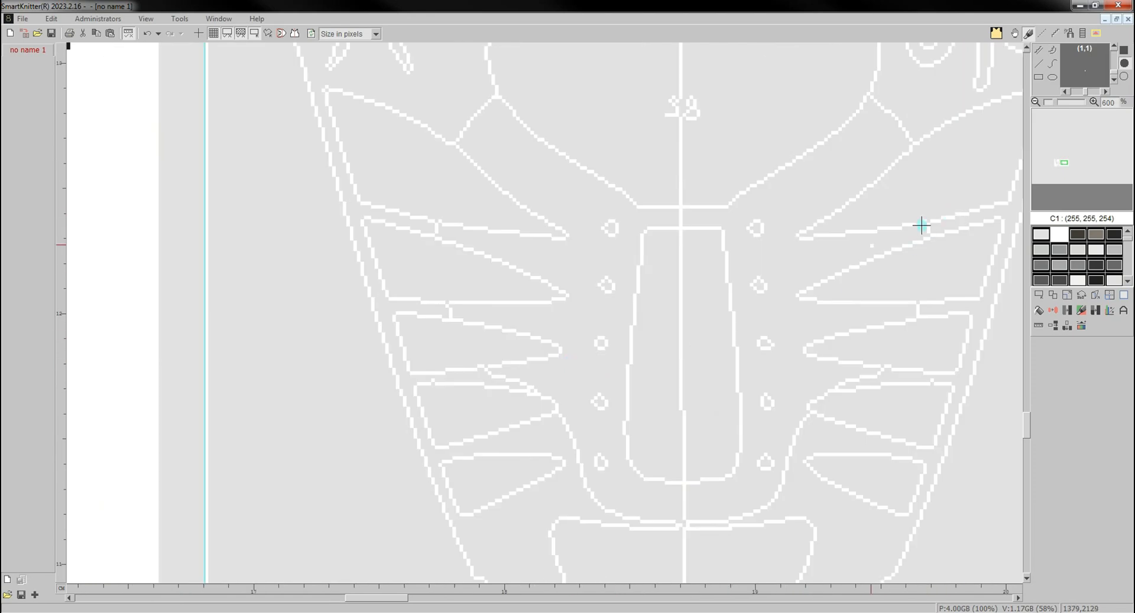
{"action": "left_click_drag", "start_coordinate": [388, 600], "coordinate": [413, 598]}
{"action": "scroll", "coordinate": [502, 455], "scroll_direction": "up", "scroll_amount": 3}
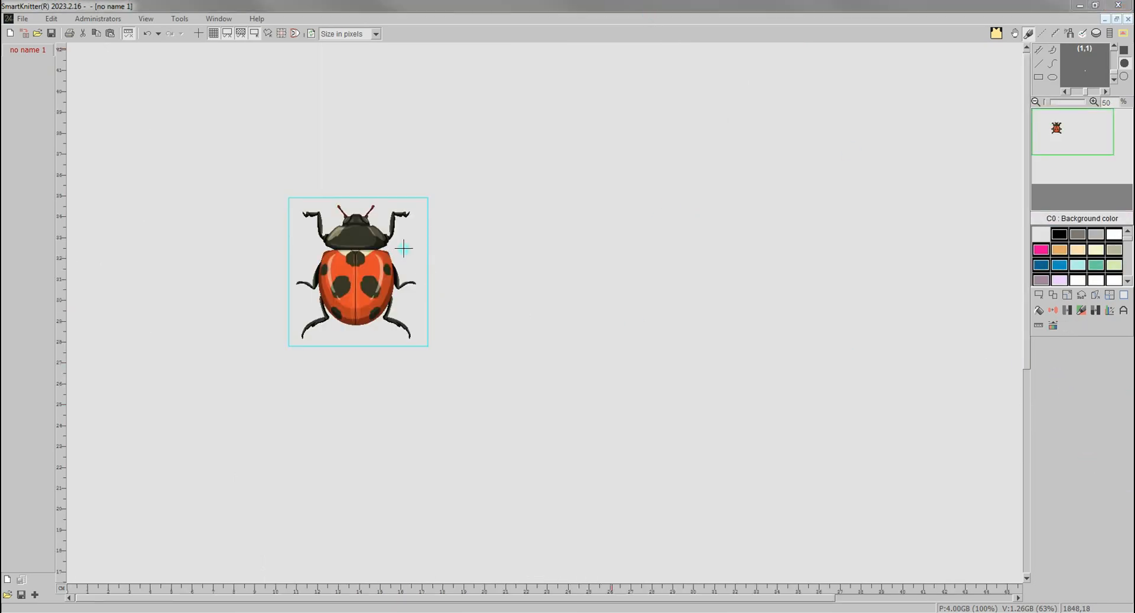
- Rotate the ladybird by 45° and place the rotated copy to the right of the original
{"action": "left_click", "coordinate": [1081, 295]}
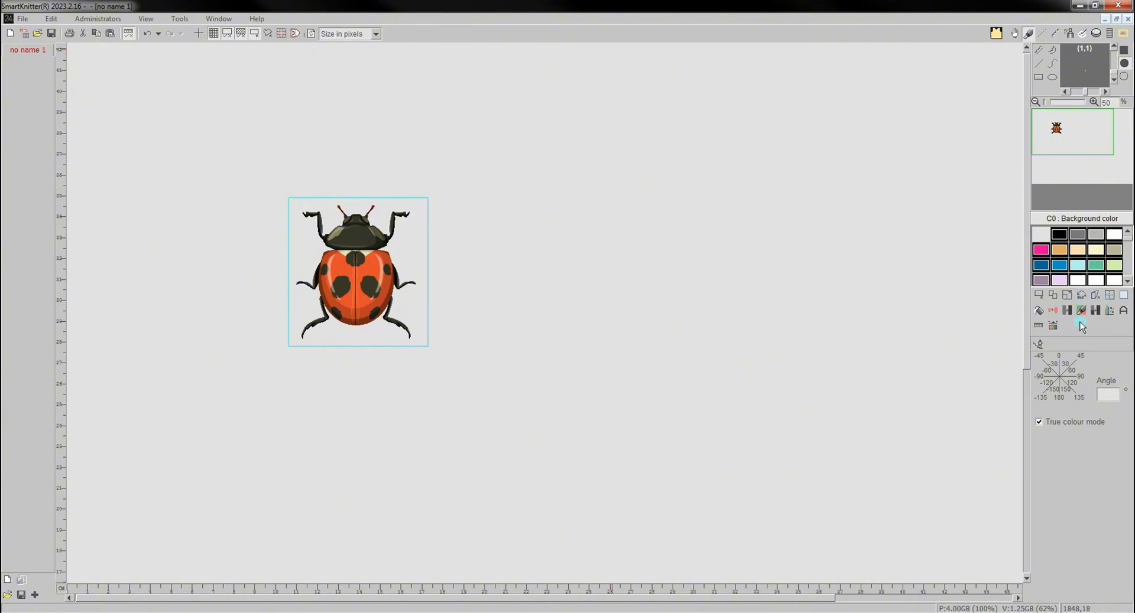
{"action": "left_click", "coordinate": [1079, 358]}
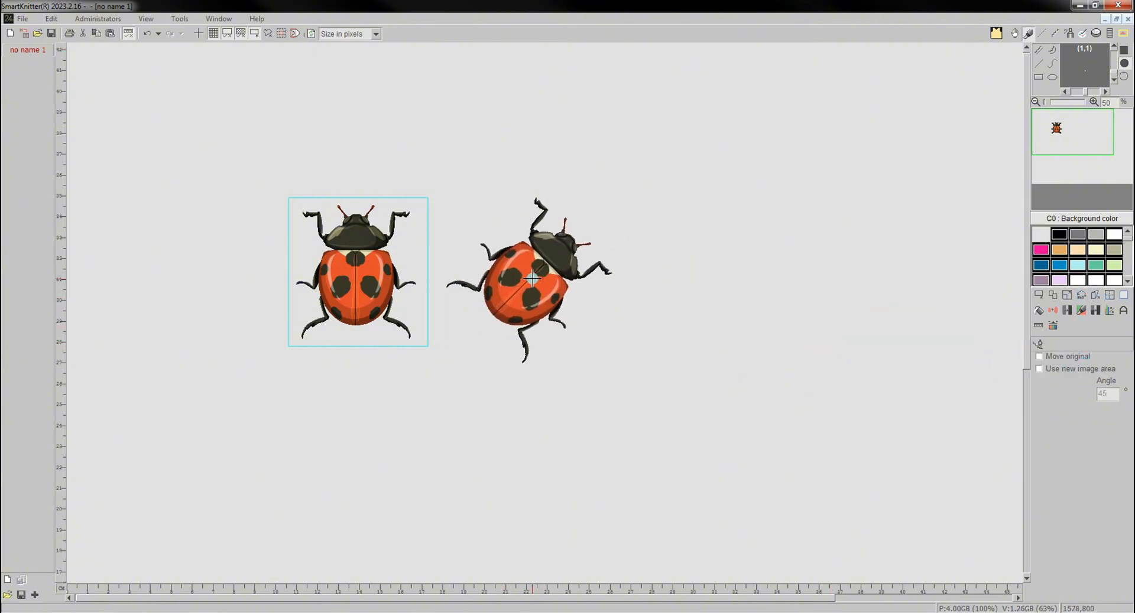
{"action": "left_click", "coordinate": [532, 279]}
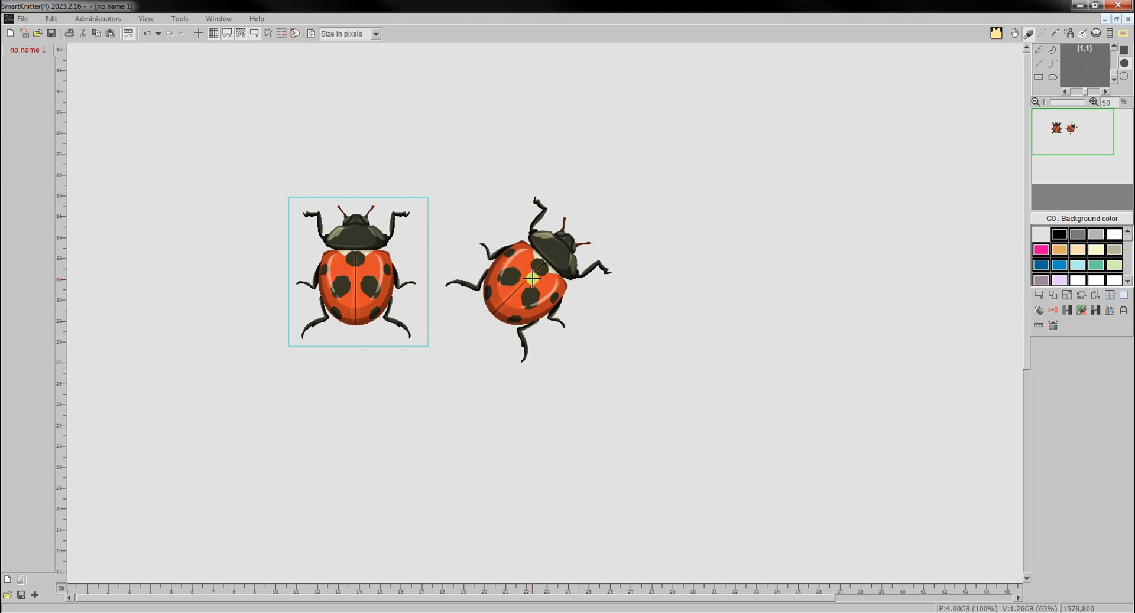
- Rotate the original ladybird by 48° and place this copy to the right of the 45° copy
{"action": "left_click", "coordinate": [1079, 298]}
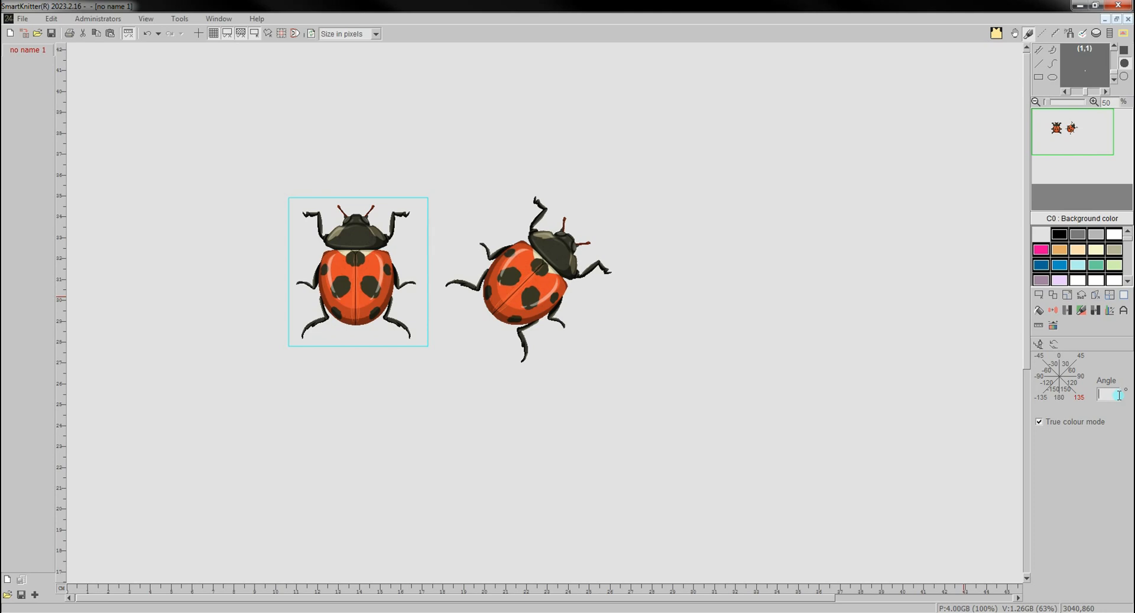
{"action": "key", "text": "Return"}
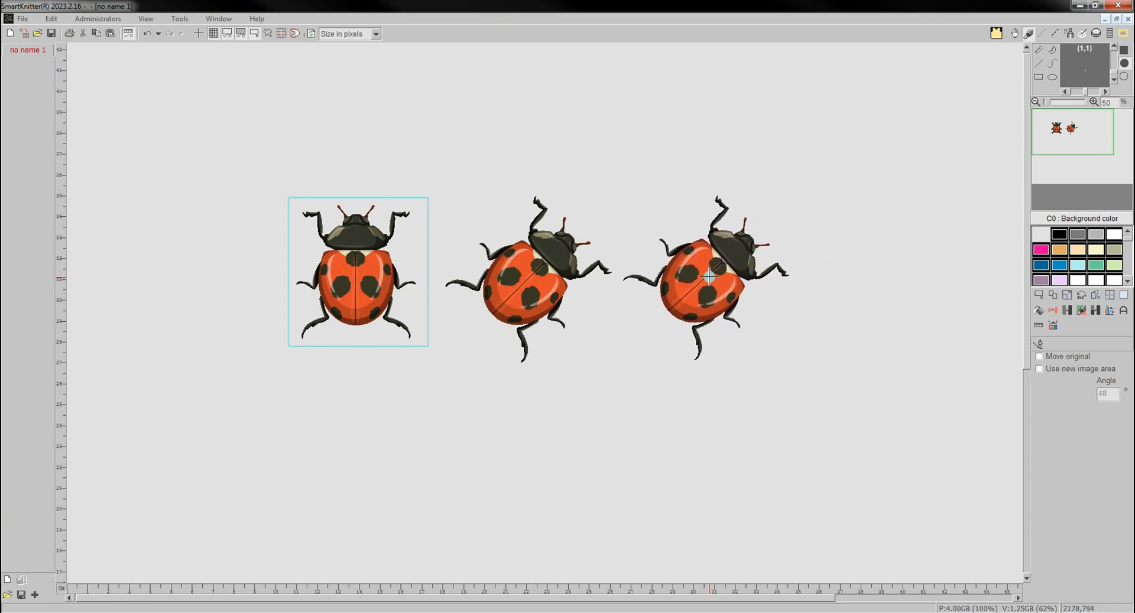
{"action": "left_click", "coordinate": [708, 277]}
- Rotate the original ladybird by -48° and place the copy to the left of the original
{"action": "left_click", "coordinate": [1082, 299]}
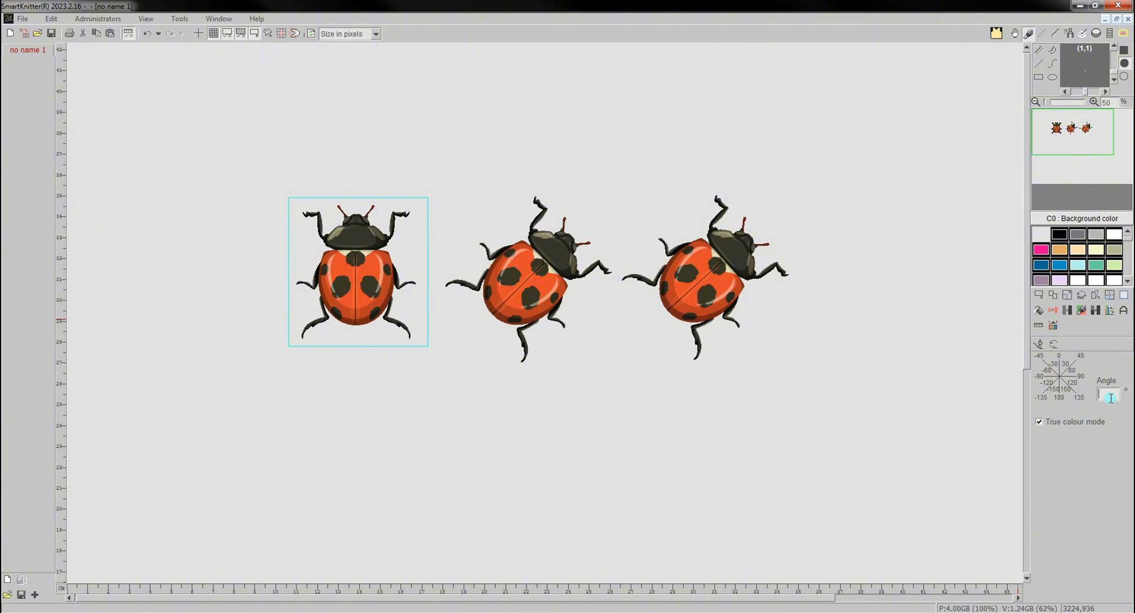
{"action": "key", "text": "Return"}
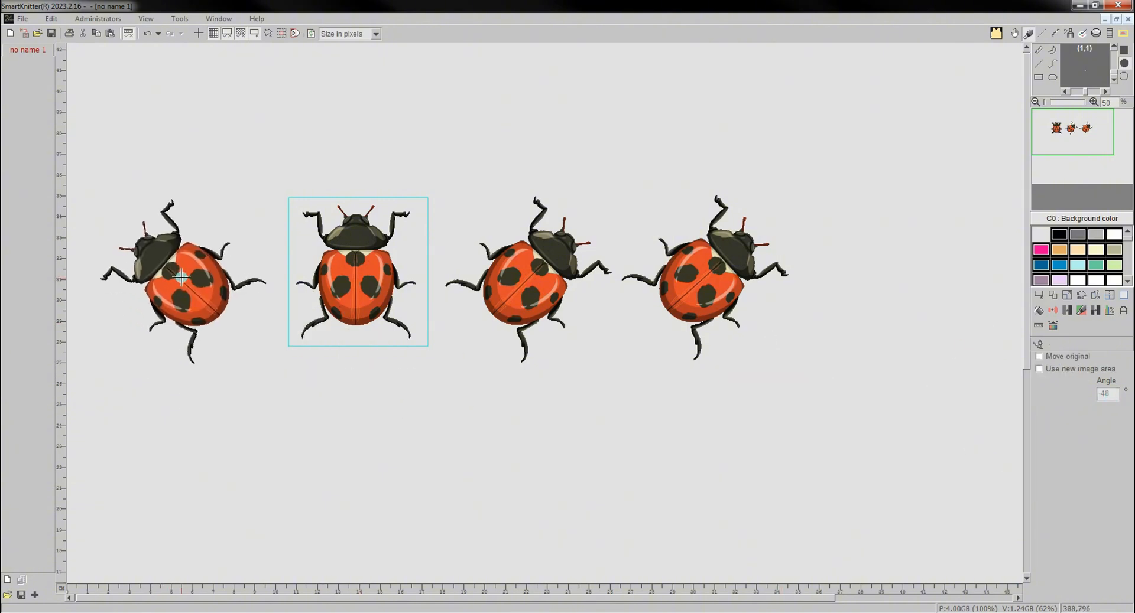
{"action": "left_click", "coordinate": [181, 276]}
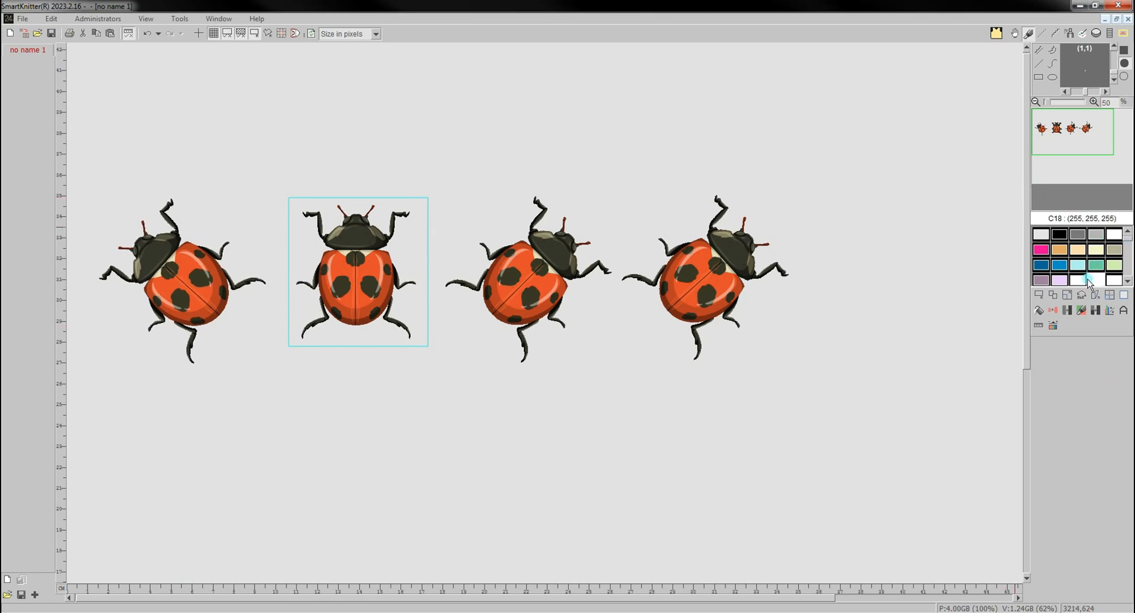
- Rotate the original ladybird by 180° and move it directly below its old position, with Move original enabled
{"action": "left_click", "coordinate": [1080, 295]}
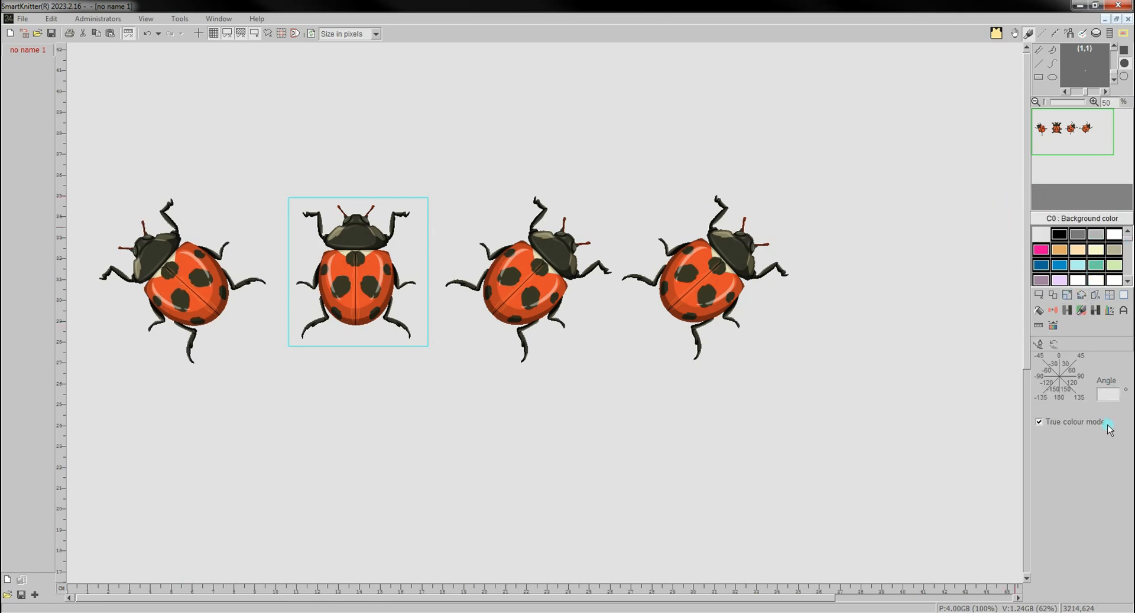
{"action": "left_click", "coordinate": [1040, 397]}
{"action": "left_click", "coordinate": [1064, 390]}
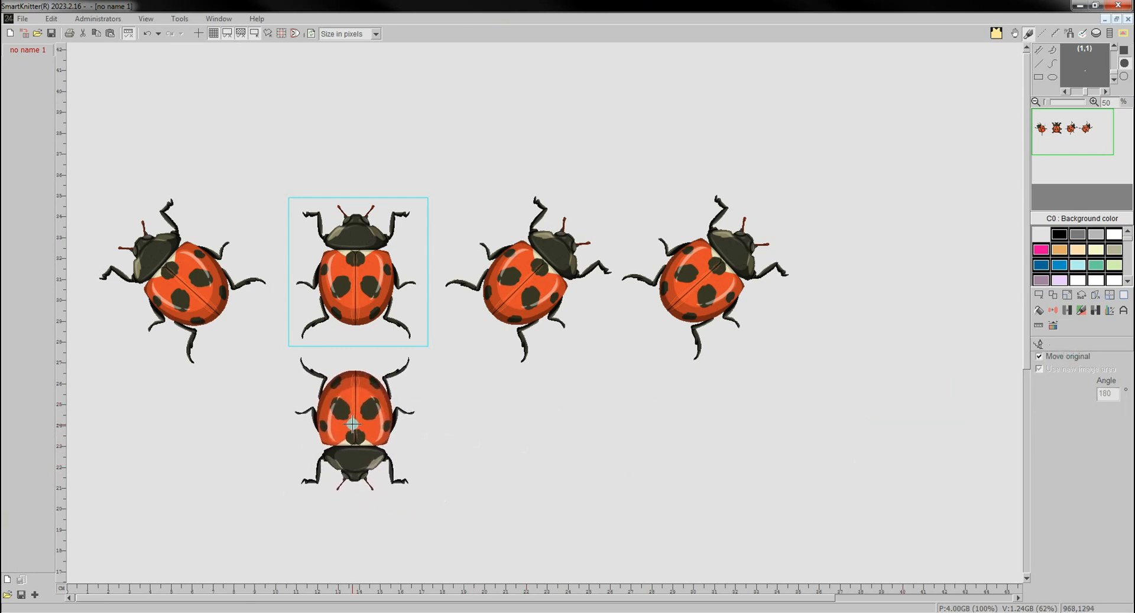
{"action": "left_click", "coordinate": [356, 424]}
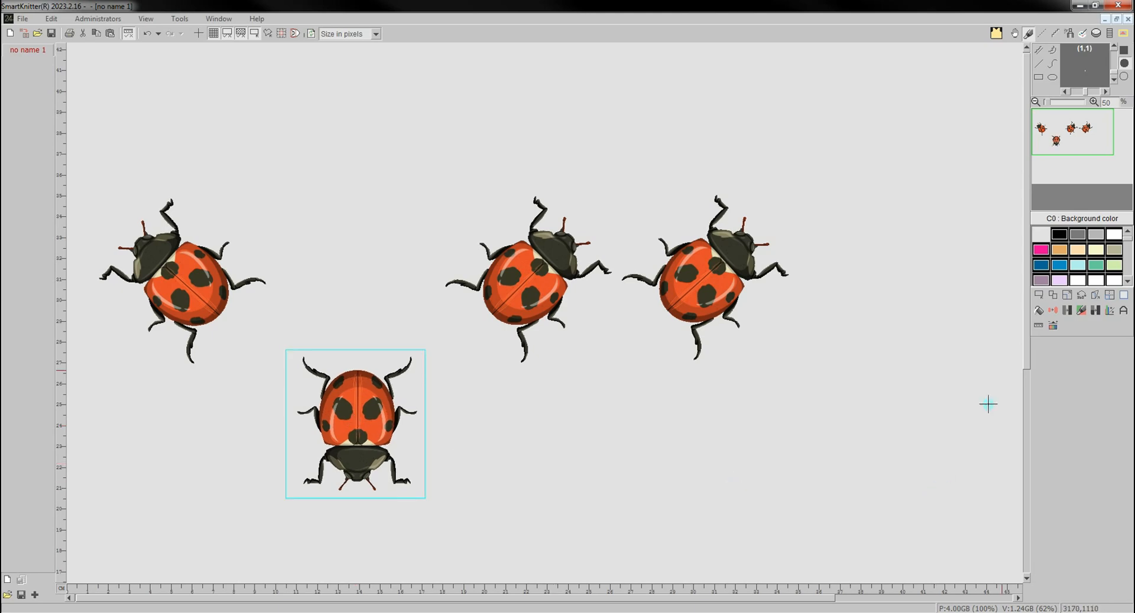
- Rotate the upside-down ladybird by 30° and place the rotated copy directly above it, with Move original disabled and Use new image area enabled
{"action": "left_click", "coordinate": [1053, 310]}
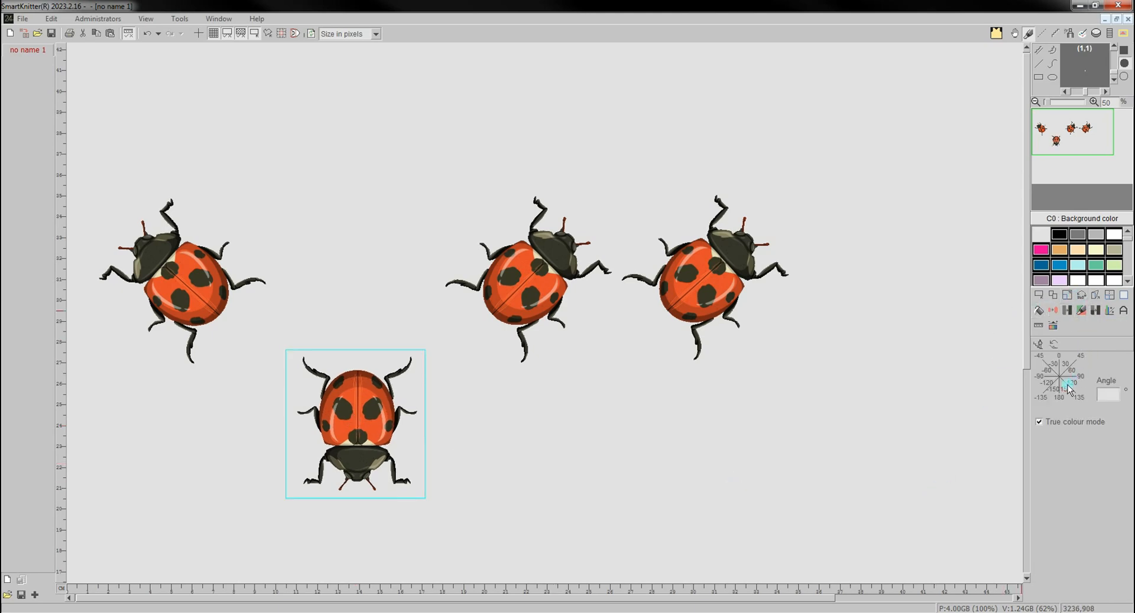
{"action": "left_click", "coordinate": [1051, 376]}
{"action": "left_click", "coordinate": [1065, 367]}
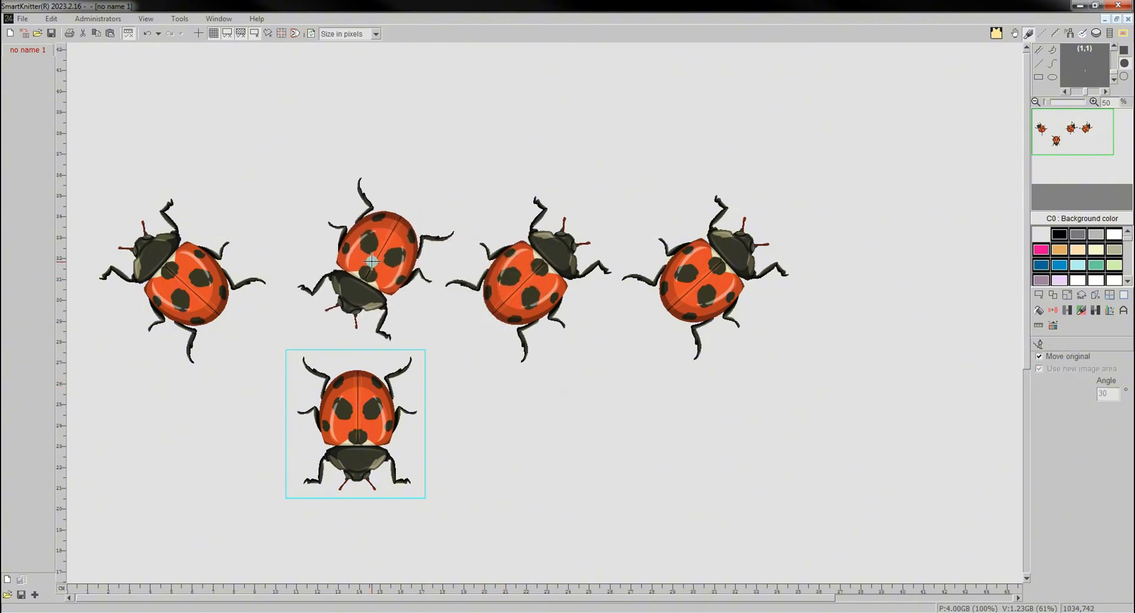
{"action": "left_click", "coordinate": [1069, 357]}
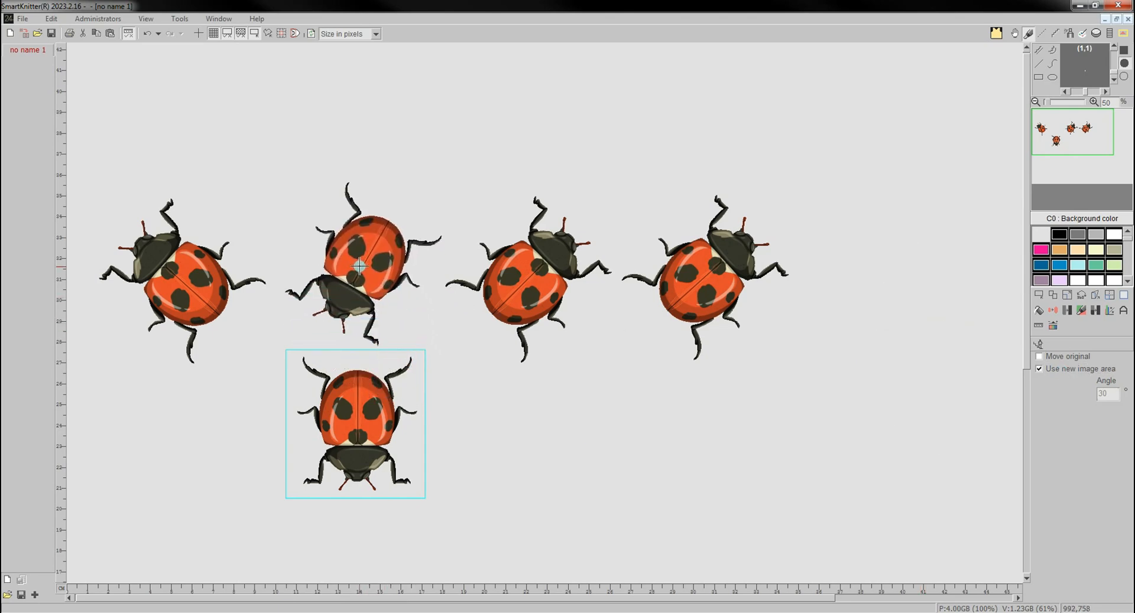
{"action": "left_click", "coordinate": [360, 267]}
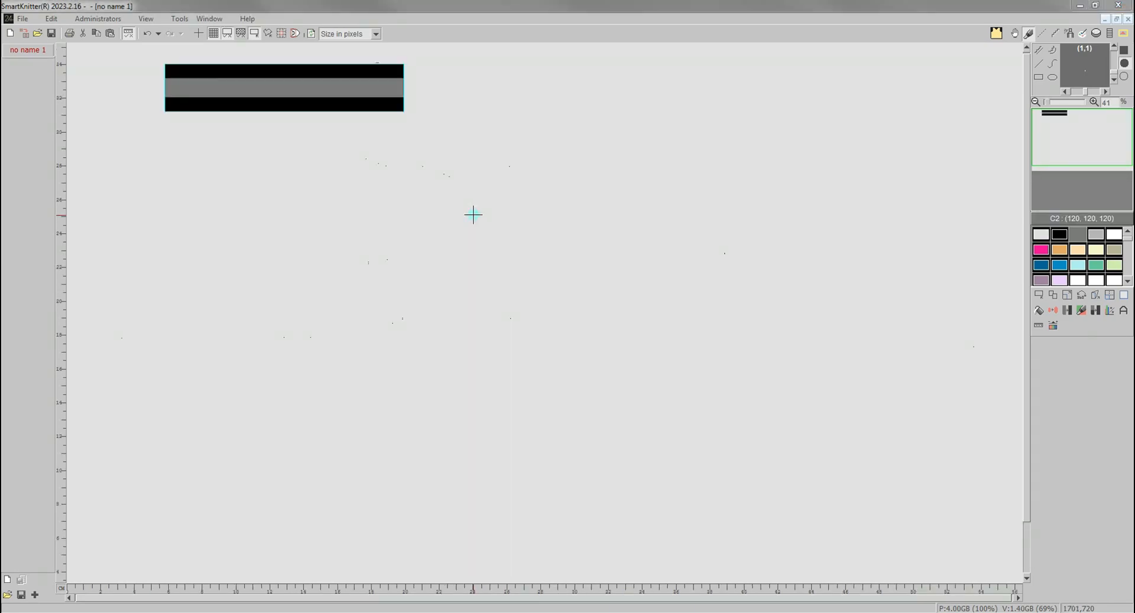
- Distort a copy of the striped bar by moving its four corners into a wedge narrower at its left end, and place it below the original
{"action": "left_click", "coordinate": [1097, 299]}
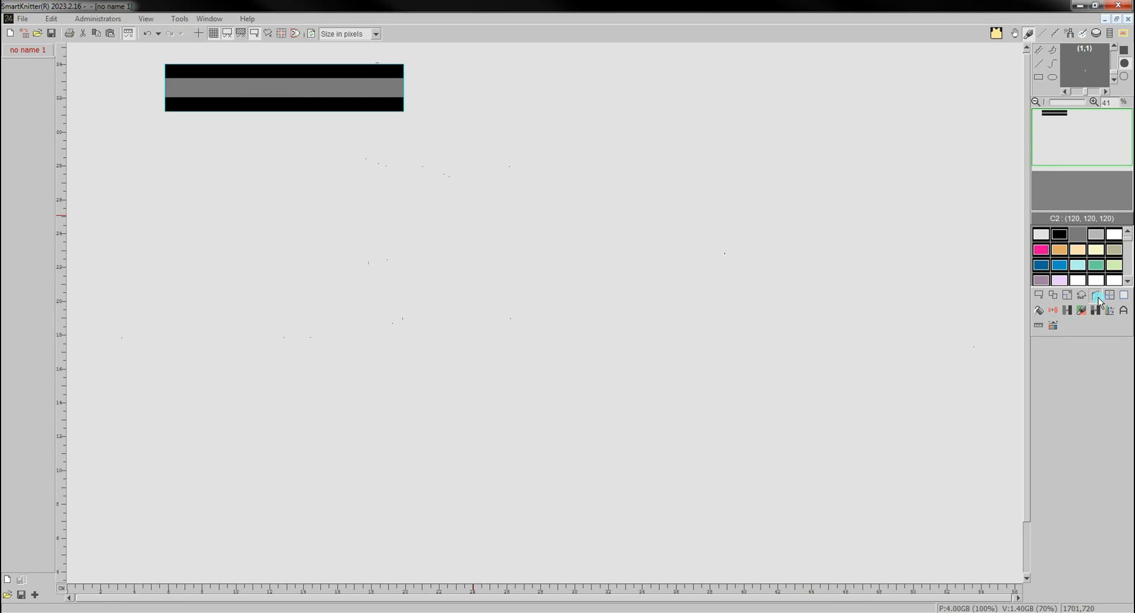
{"action": "left_click", "coordinate": [283, 168]}
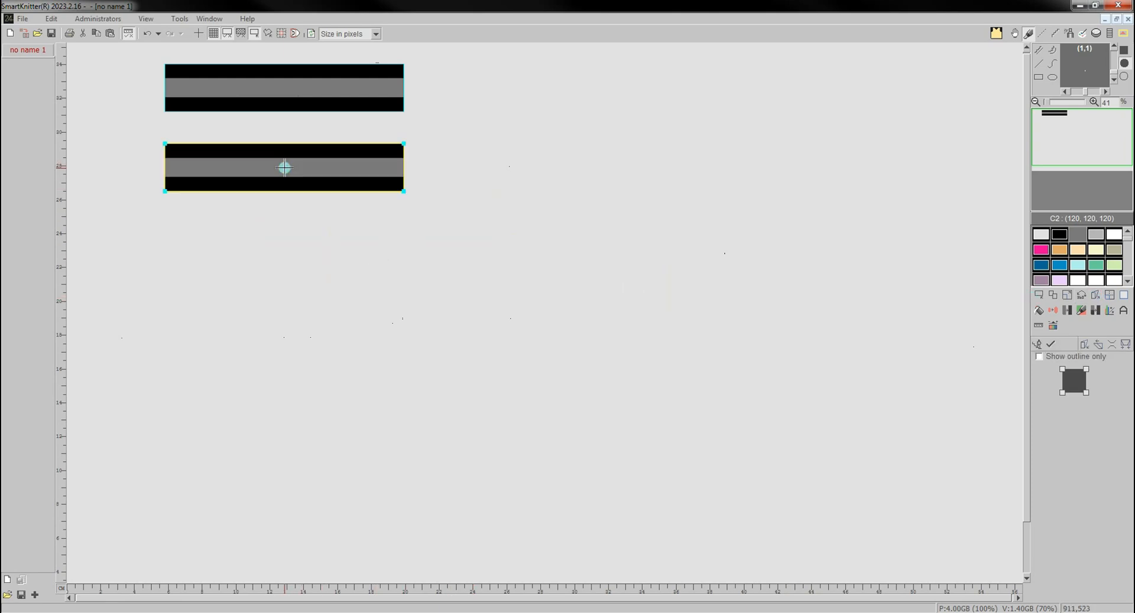
{"action": "left_click_drag", "start_coordinate": [164, 143], "coordinate": [183, 133]}
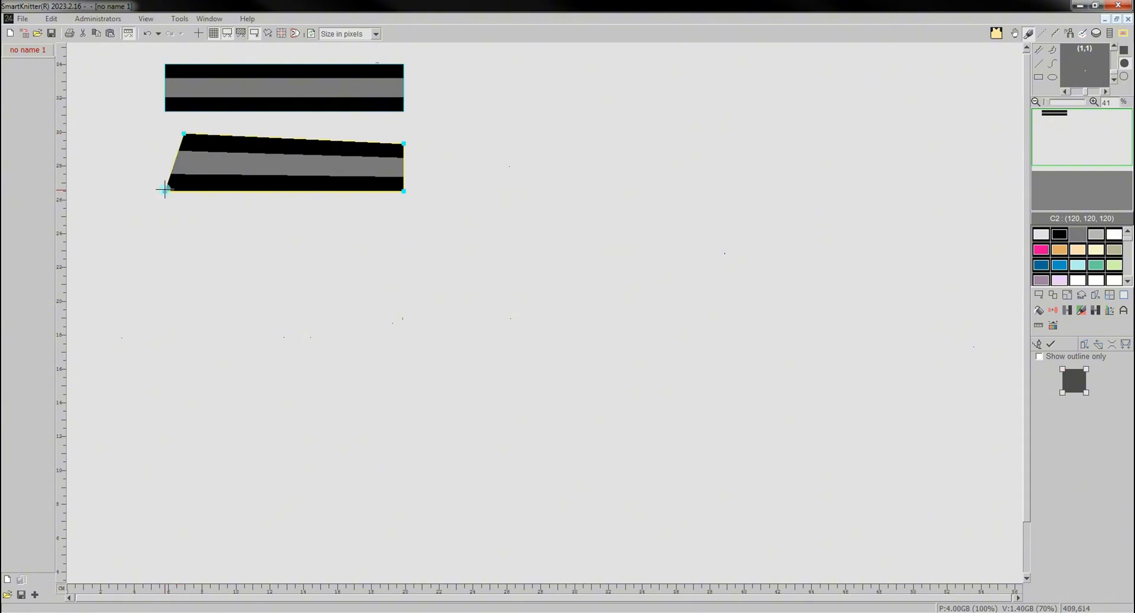
{"action": "left_click_drag", "start_coordinate": [166, 192], "coordinate": [174, 168]}
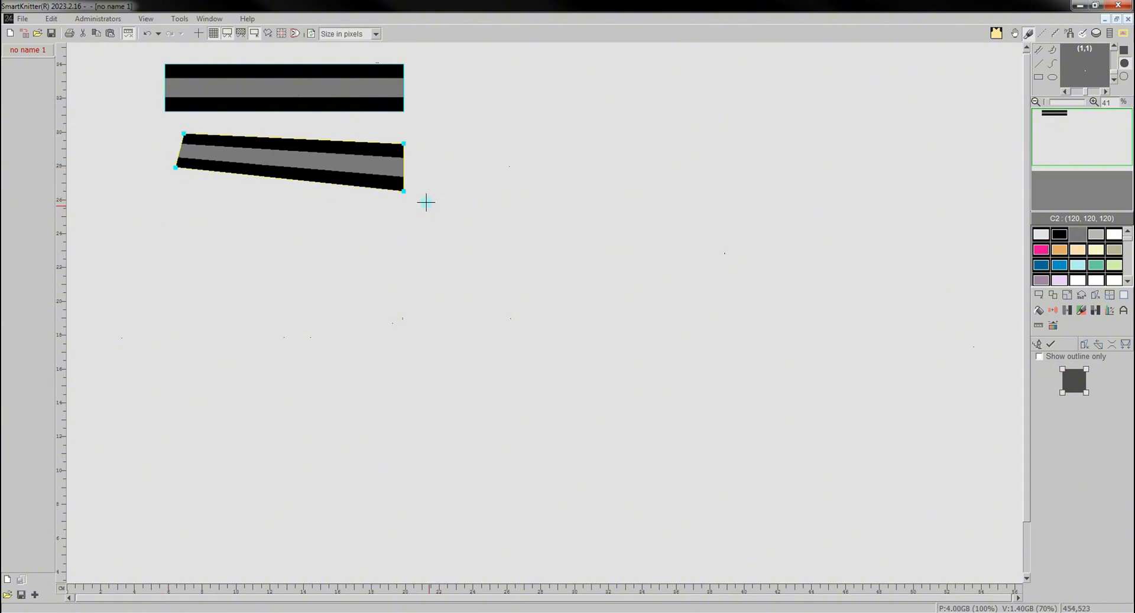
{"action": "left_click_drag", "start_coordinate": [403, 191], "coordinate": [369, 217]}
{"action": "mouse_move", "coordinate": [403, 144]}
{"action": "left_mouse_down"}
{"action": "mouse_move", "coordinate": [416, 152]}
{"action": "mouse_move", "coordinate": [398, 153]}
{"action": "mouse_move", "coordinate": [406, 149]}
{"action": "left_mouse_up"}
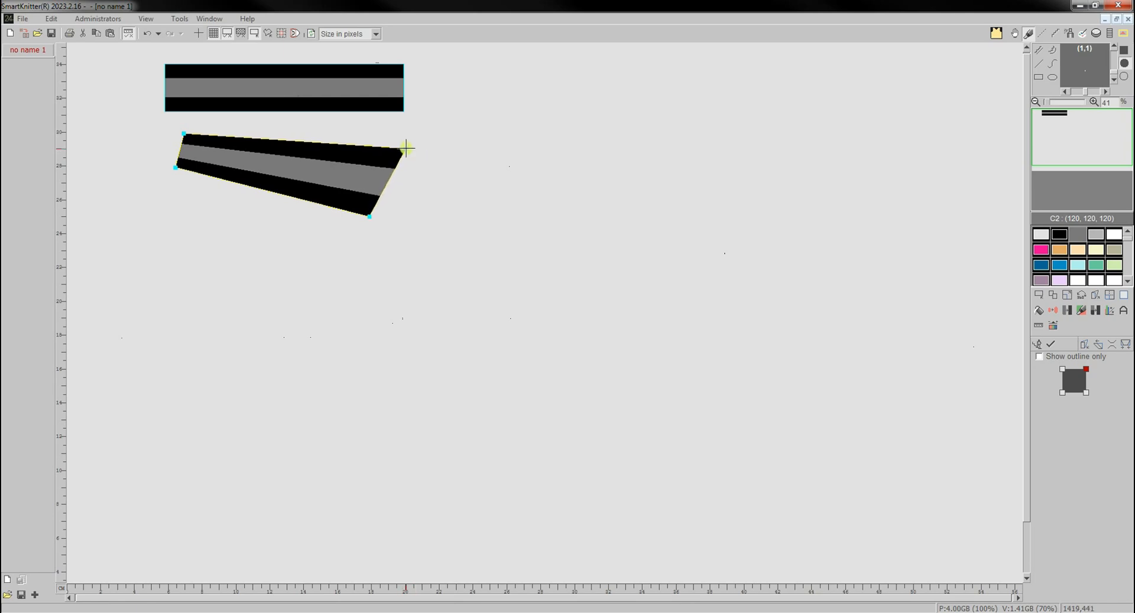
{"action": "left_click", "coordinate": [1040, 350]}
{"action": "mouse_move", "coordinate": [292, 176]}
{"action": "left_mouse_down"}
{"action": "mouse_move", "coordinate": [398, 241]}
{"action": "mouse_move", "coordinate": [284, 169]}
{"action": "mouse_move", "coordinate": [284, 179]}
{"action": "left_mouse_up"}
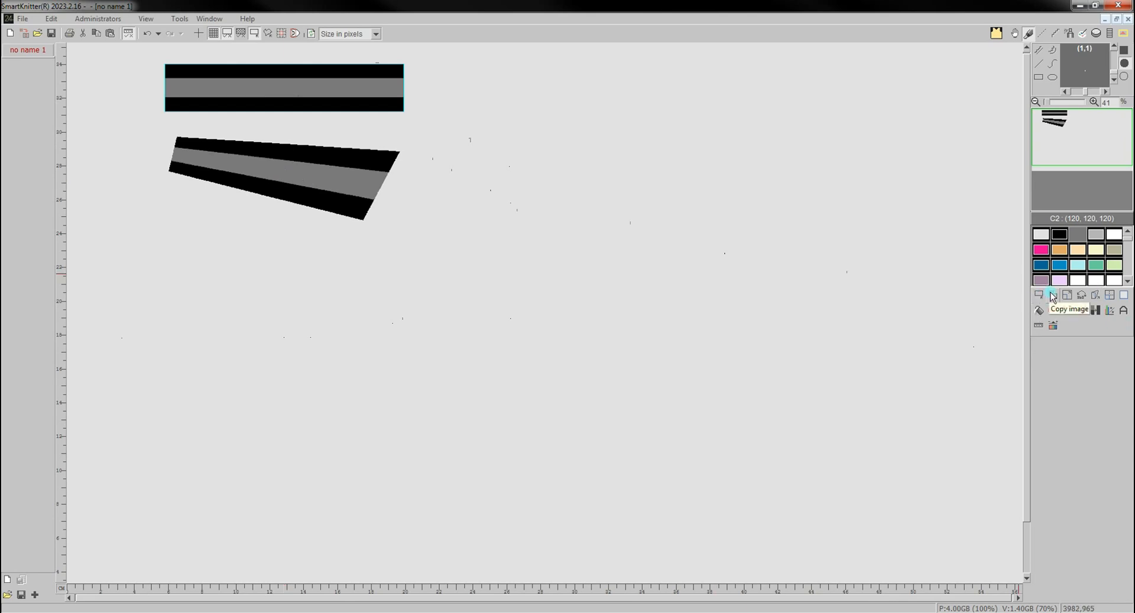
- Skew a copy of the striped bar horizontally into a right-leaning parallelogram and place it to the right of the original
{"action": "left_click", "coordinate": [1097, 312]}
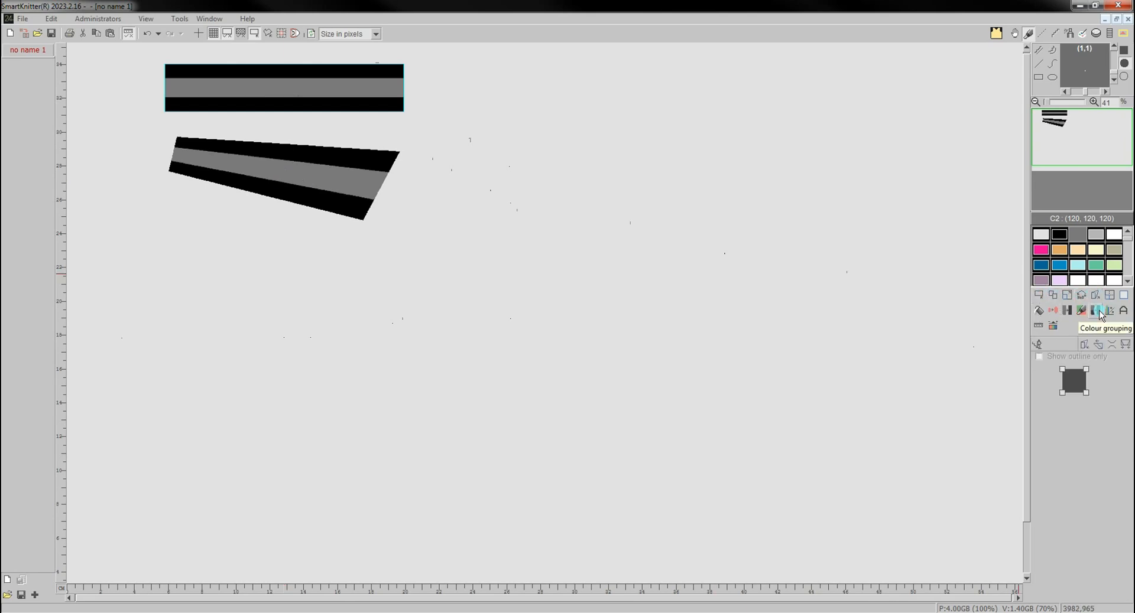
{"action": "left_click", "coordinate": [1098, 348]}
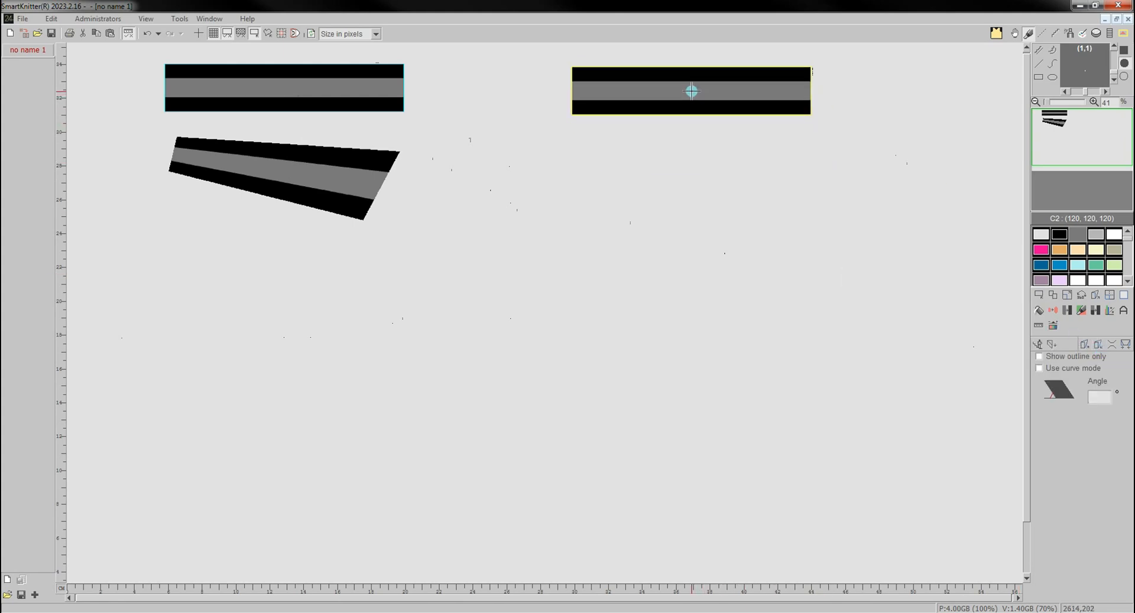
{"action": "left_click_drag", "start_coordinate": [697, 88], "coordinate": [725, 85]}
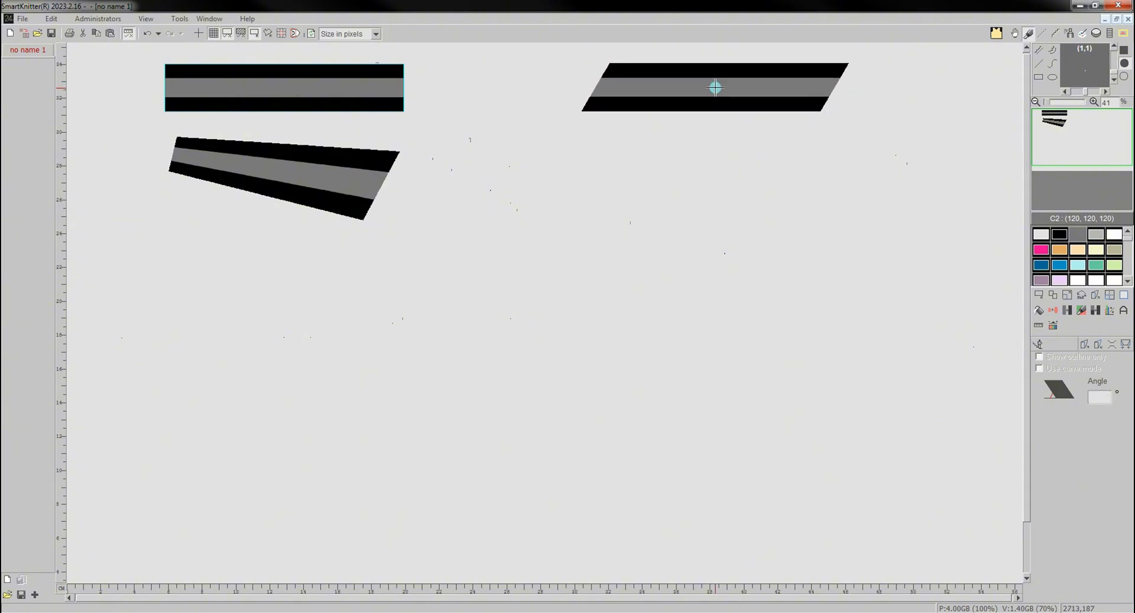
{"action": "left_click", "coordinate": [715, 87]}
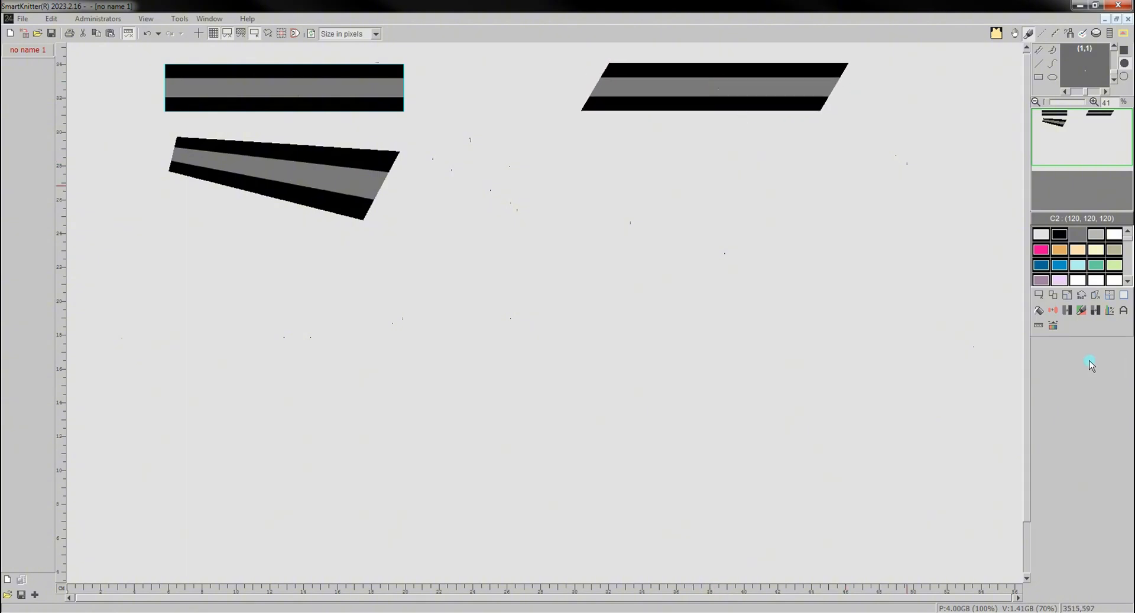
- Skew a copy of the striped bar vertically so it rises to the right, and place it below the horizontally skewed bar
{"action": "left_click", "coordinate": [1090, 296]}
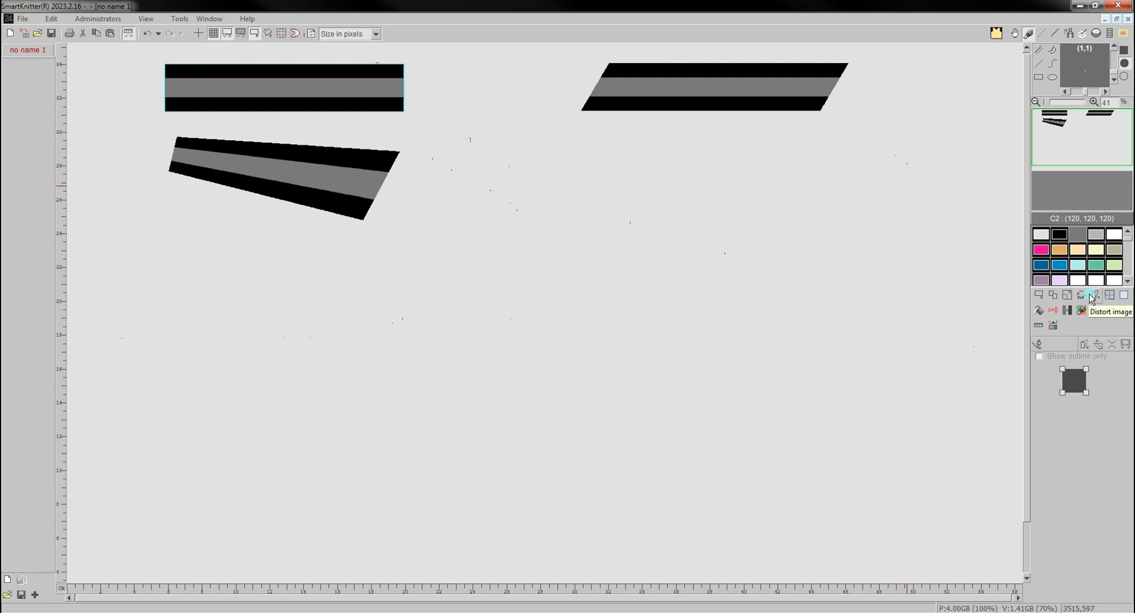
{"action": "left_click", "coordinate": [1097, 344]}
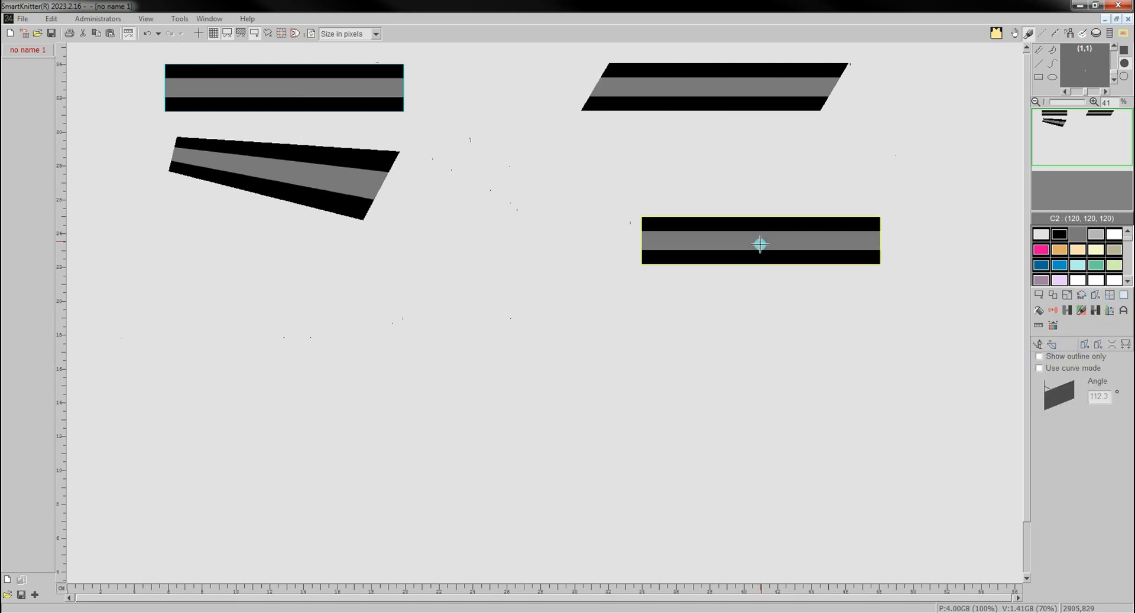
{"action": "left_click", "coordinate": [699, 200]}
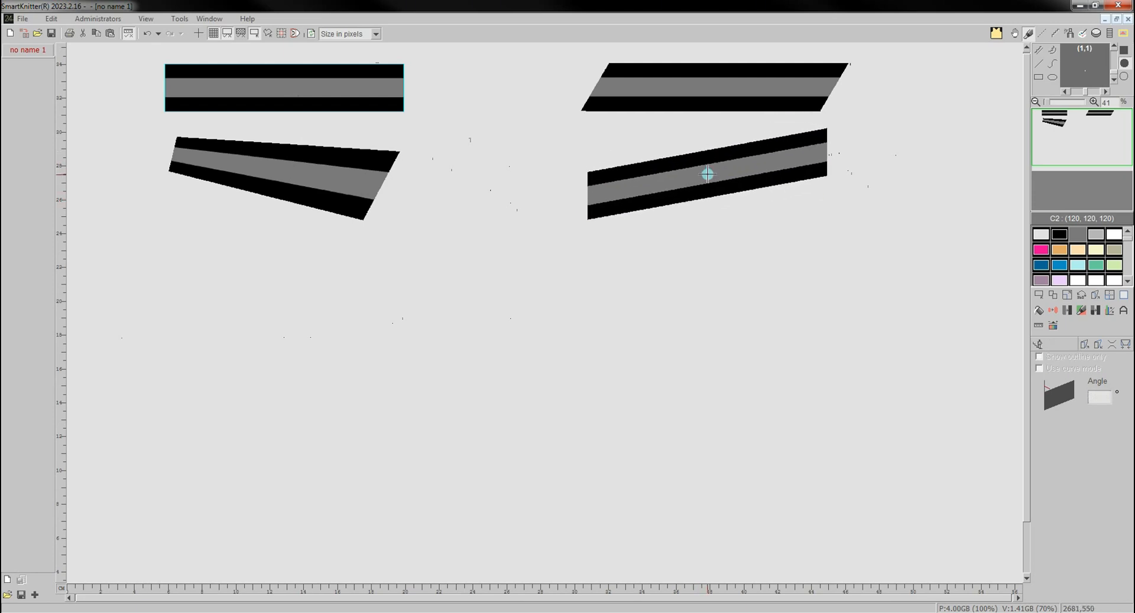
{"action": "left_click", "coordinate": [705, 177]}
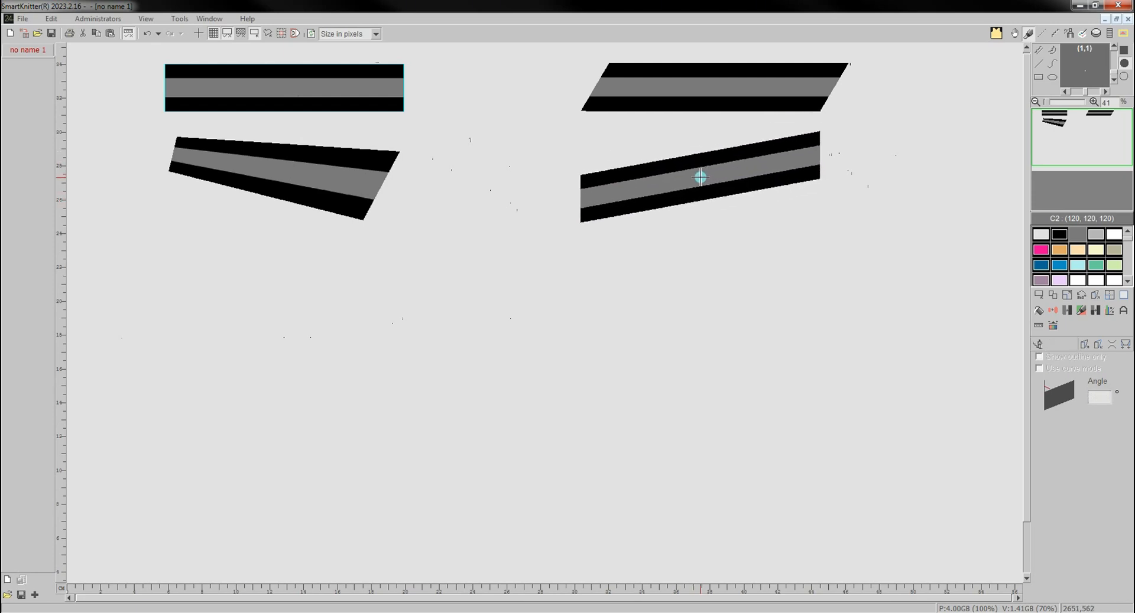
{"action": "left_click", "coordinate": [701, 177]}
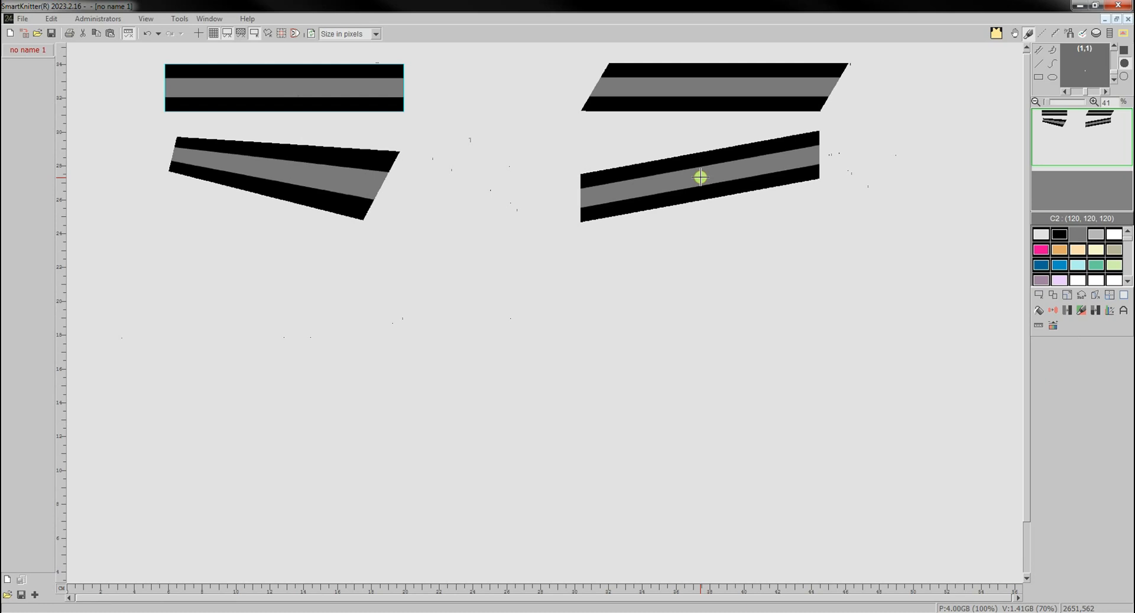
- Bend a copy of the striped bar into an upward arch and place it below the corner-distorted bar
{"action": "left_click", "coordinate": [1095, 295]}
{"action": "left_click", "coordinate": [1096, 348]}
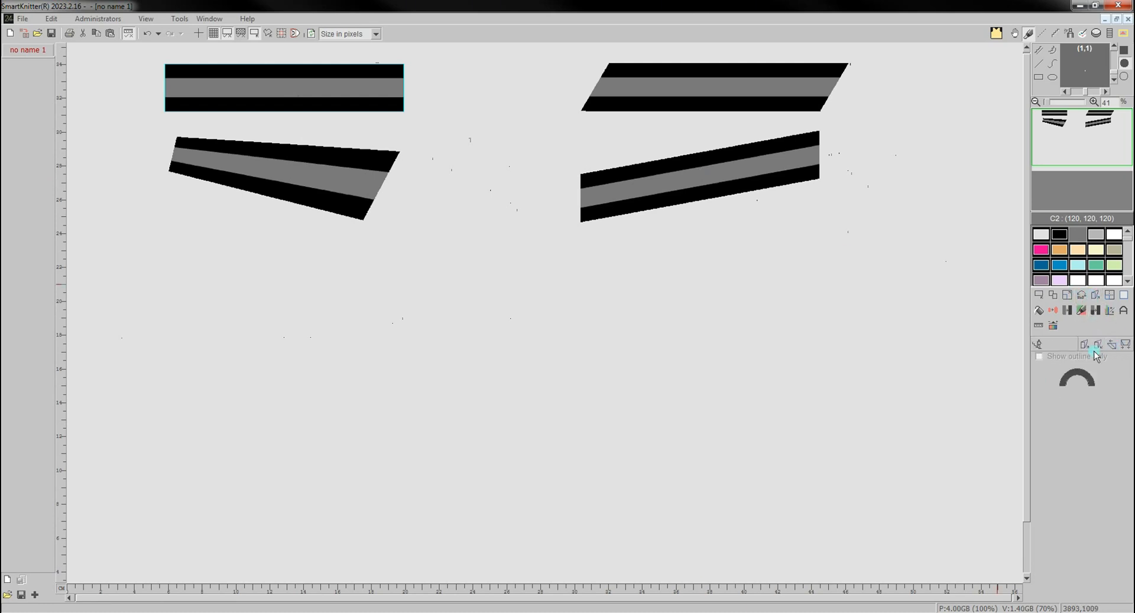
{"action": "left_click", "coordinate": [278, 341]}
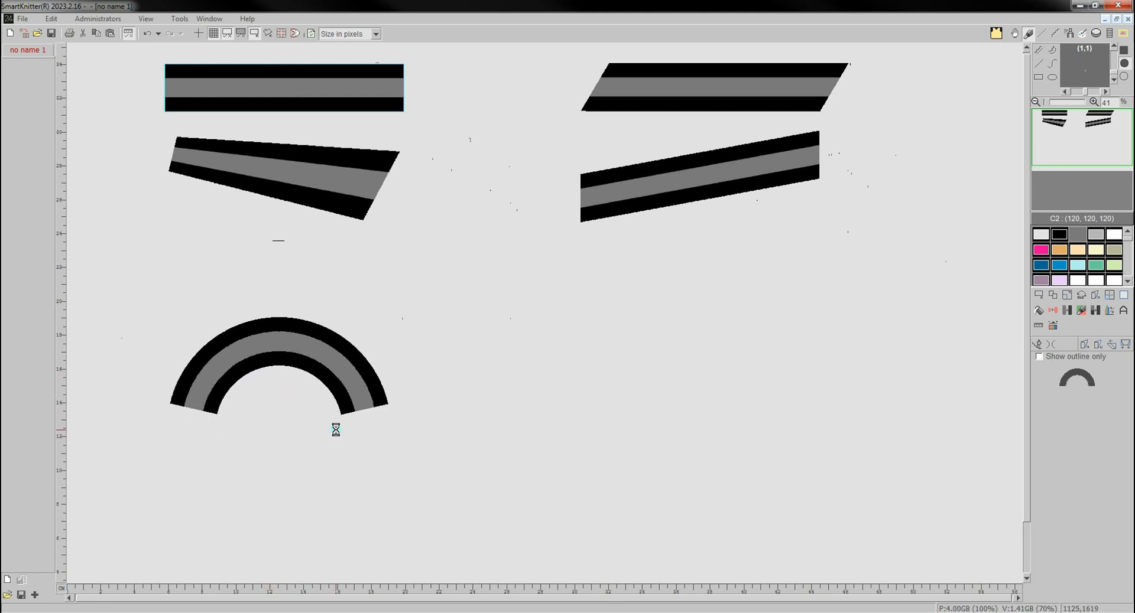
{"action": "left_click", "coordinate": [287, 329]}
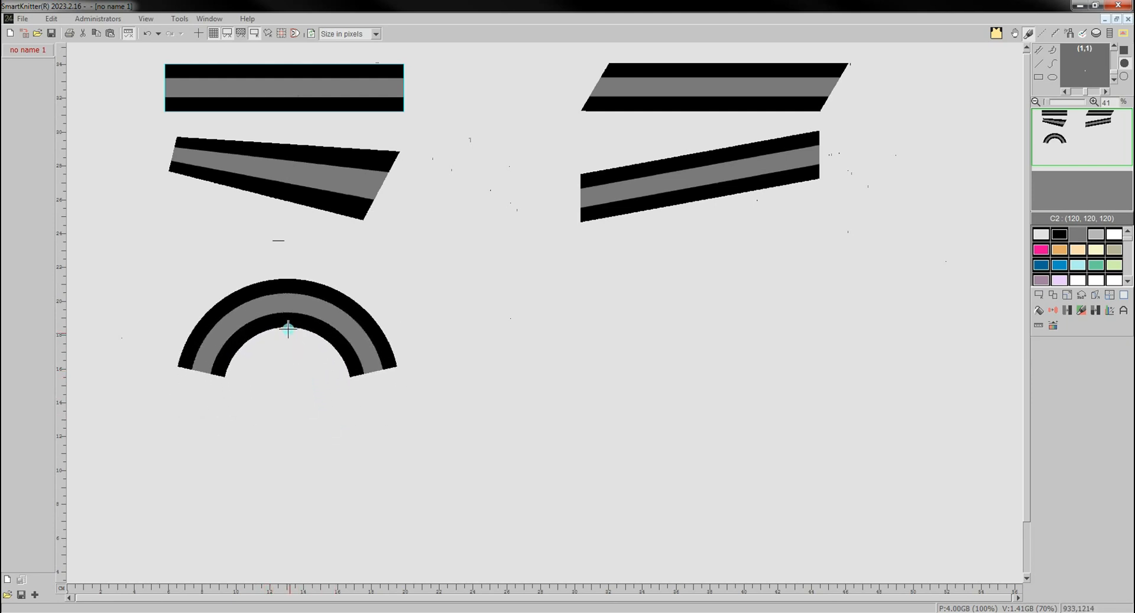
- Bend a copy of the striped bar sideways into a fan shape narrowing to a point at its right end, and place it below the arch
{"action": "left_click", "coordinate": [1100, 300]}
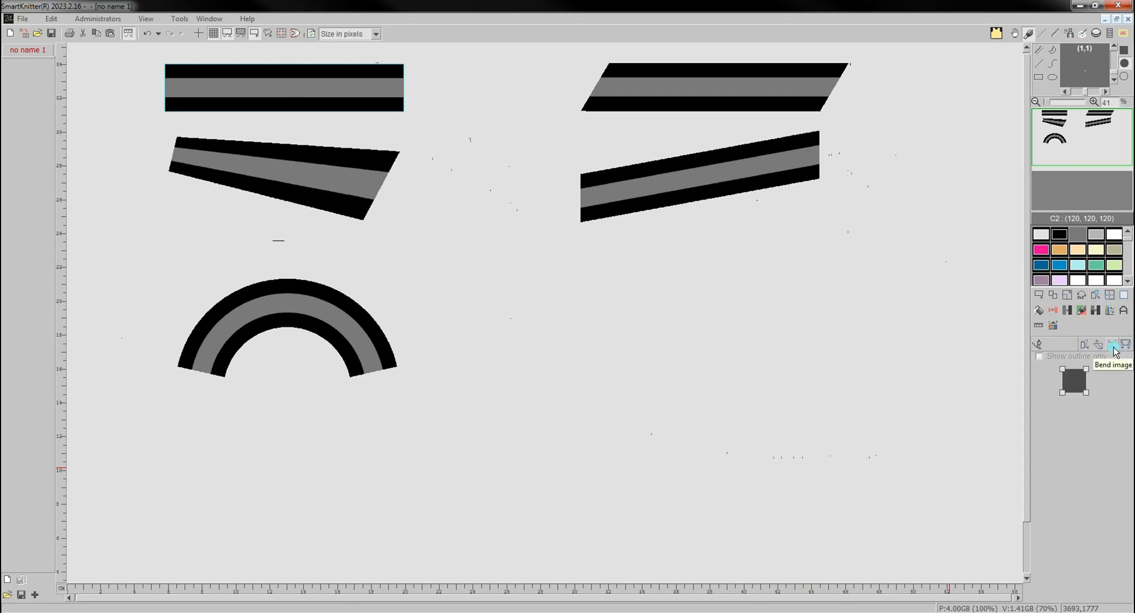
{"action": "left_click", "coordinate": [293, 490]}
{"action": "left_click", "coordinate": [1050, 344]}
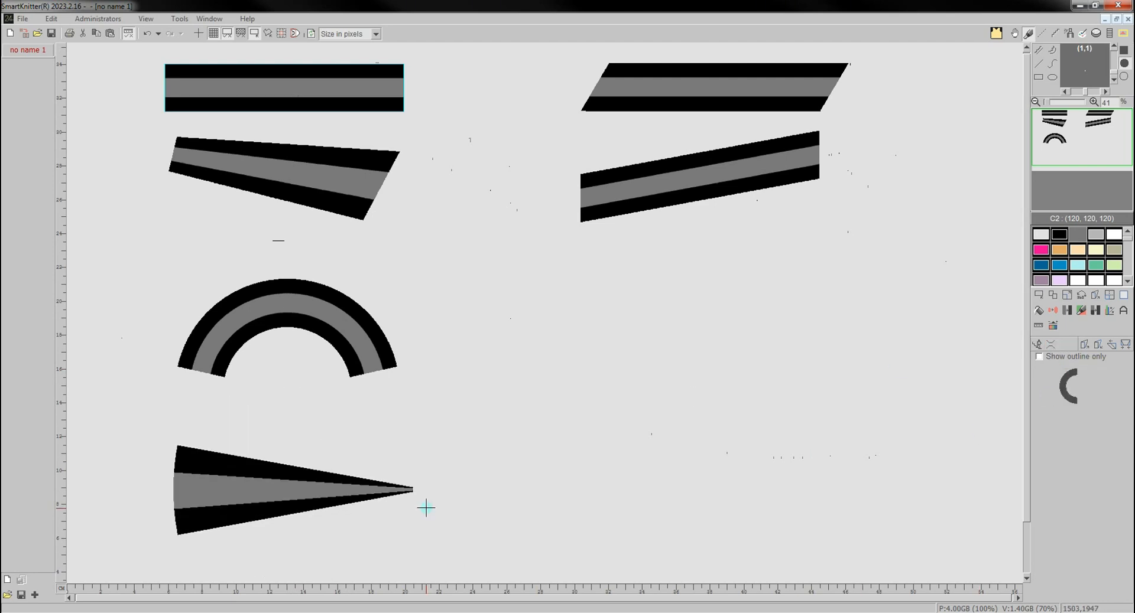
{"action": "left_click_drag", "start_coordinate": [426, 508], "coordinate": [295, 486]}
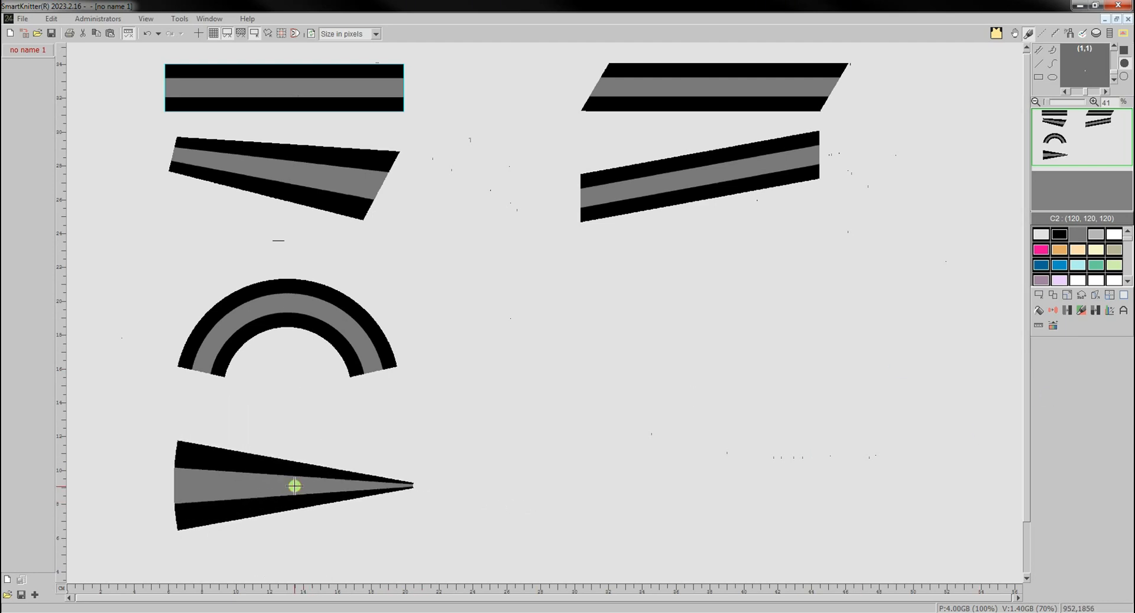
- Distort a copy of the striped bar into a trapezoid with a narrow bottom edge and place it below the vertically skewed bar
{"action": "left_click", "coordinate": [1095, 296]}
{"action": "left_click", "coordinate": [1125, 346]}
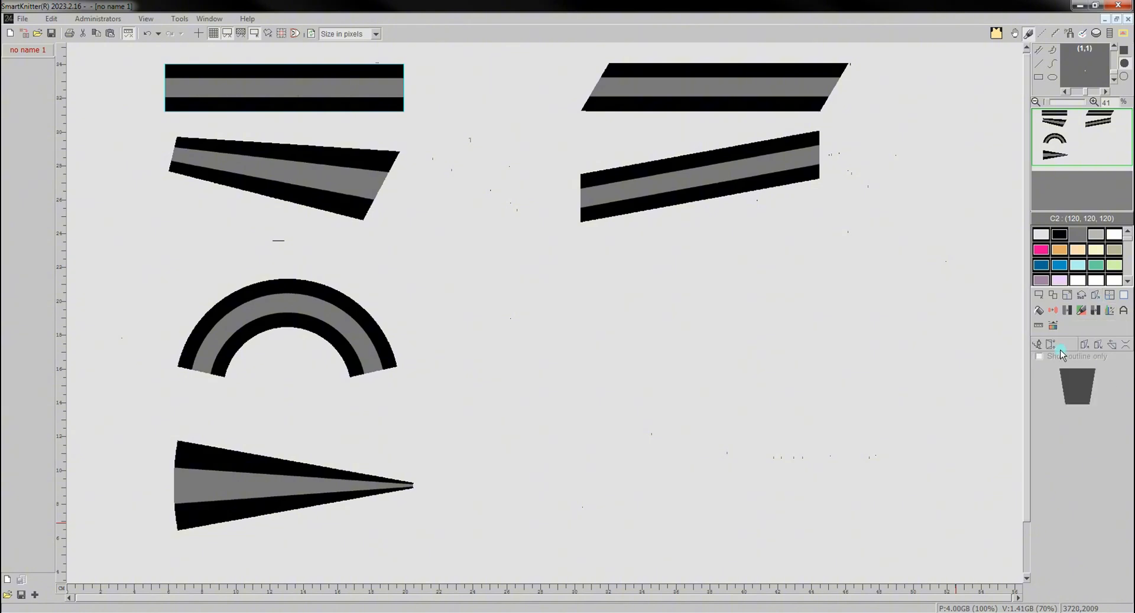
{"action": "left_click", "coordinate": [640, 336]}
{"action": "left_click_drag", "start_coordinate": [738, 353], "coordinate": [790, 321]}
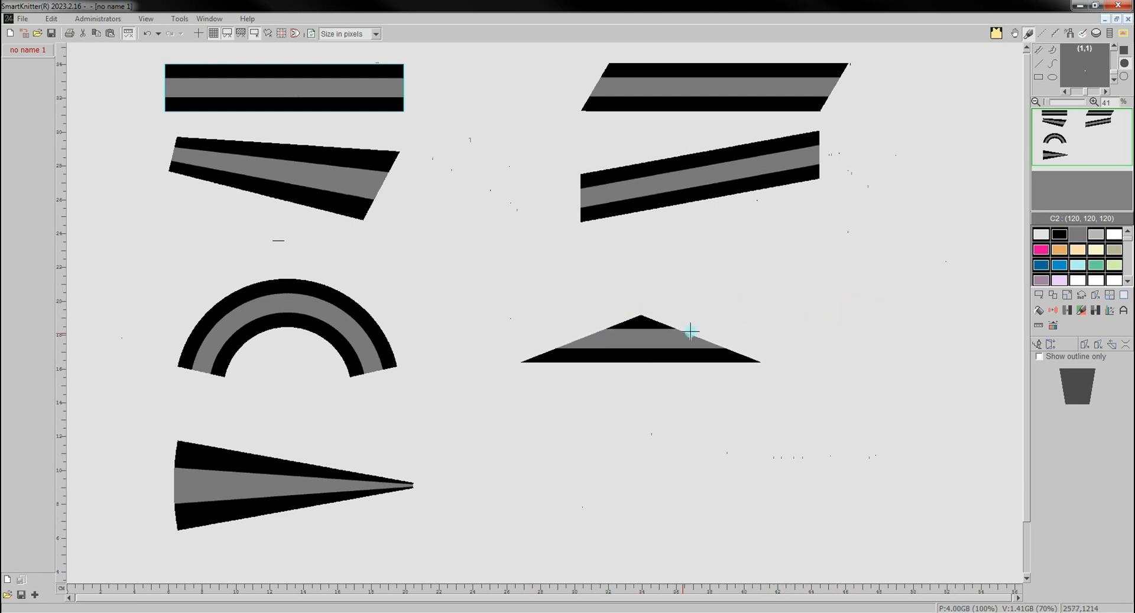
{"action": "left_click_drag", "start_coordinate": [690, 331], "coordinate": [501, 359]}
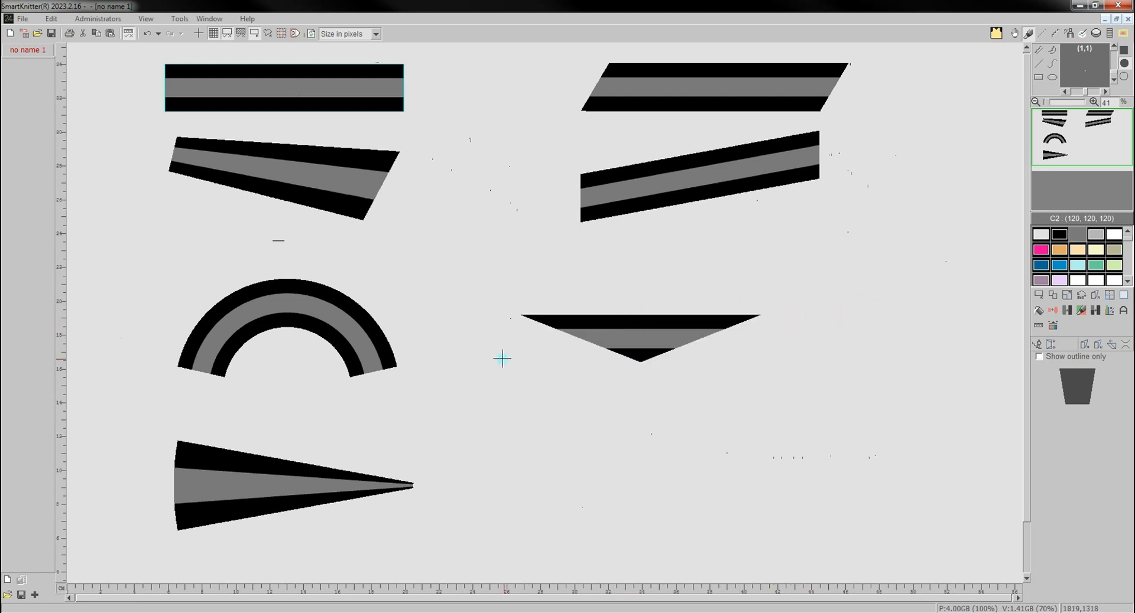
{"action": "left_click", "coordinate": [799, 374]}
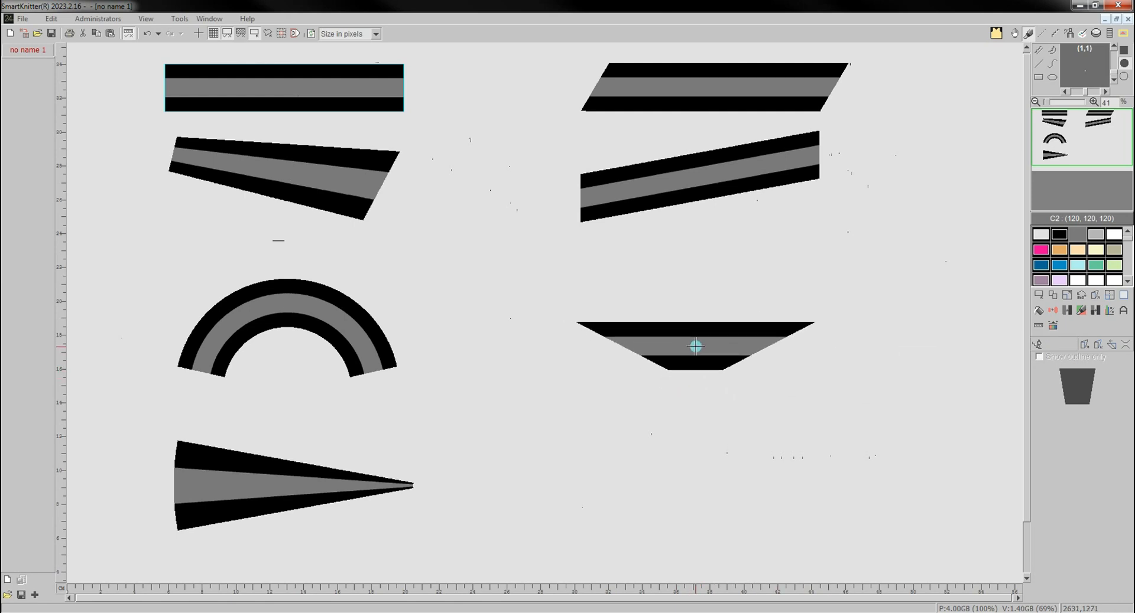
{"action": "left_click", "coordinate": [695, 341]}
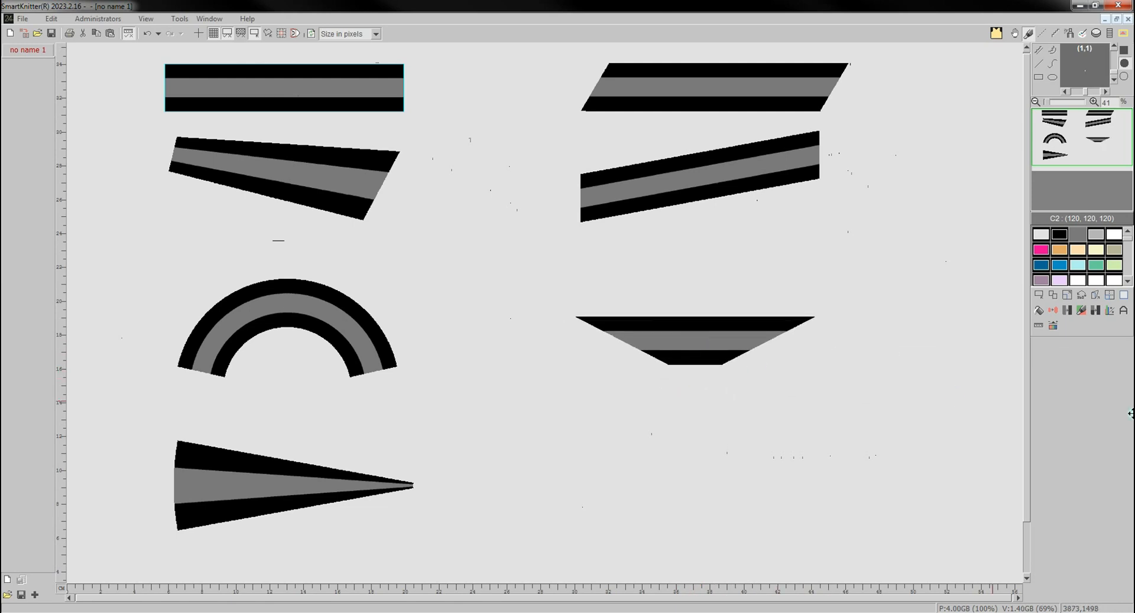
- Distort a copy of the striped bar into a sideways trapezoid tapering to its left end, and place it below the first trapezoid
{"action": "left_click", "coordinate": [1095, 295]}
{"action": "left_click", "coordinate": [1125, 344]}
{"action": "left_click", "coordinate": [1053, 347]}
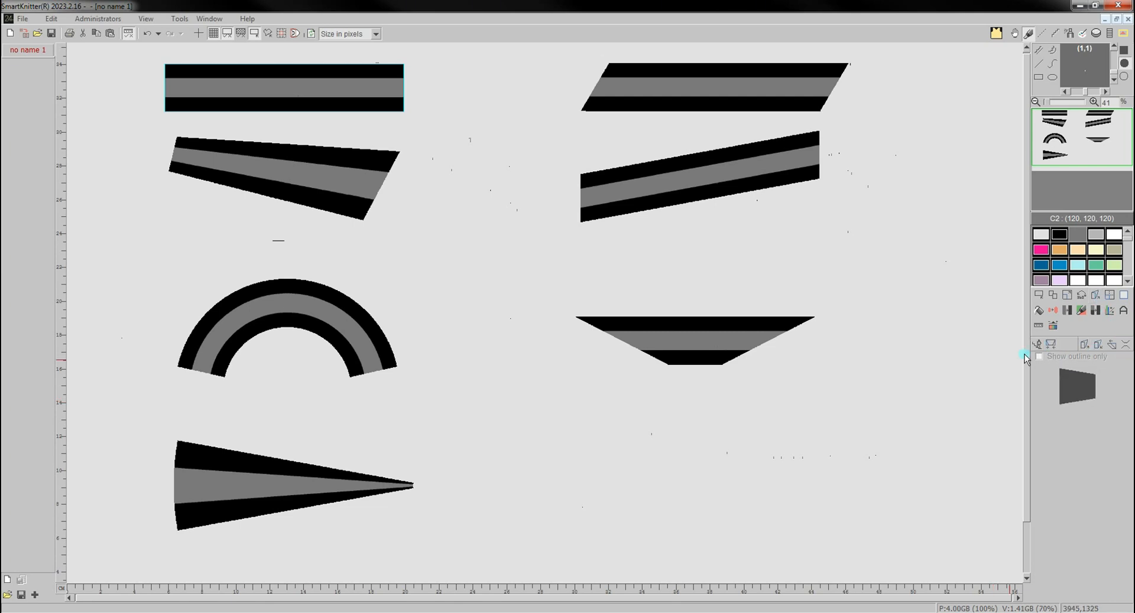
{"action": "left_click_drag", "start_coordinate": [702, 486], "coordinate": [539, 474]}
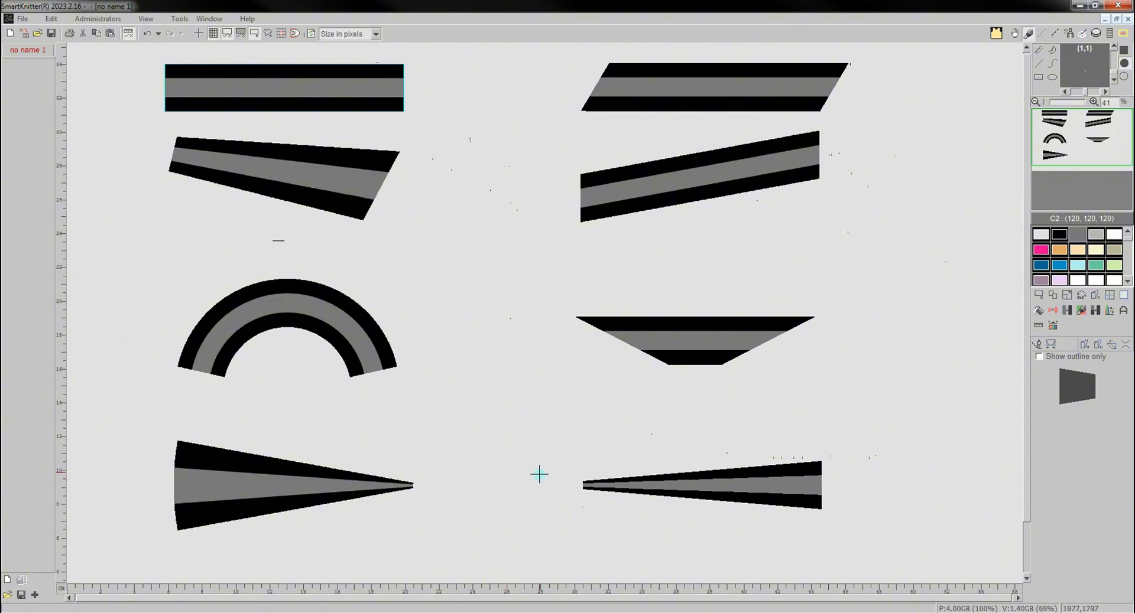
{"action": "left_click", "coordinate": [558, 553]}
{"action": "left_click_drag", "start_coordinate": [558, 554], "coordinate": [708, 482]}
{"action": "left_click", "coordinate": [707, 482]}
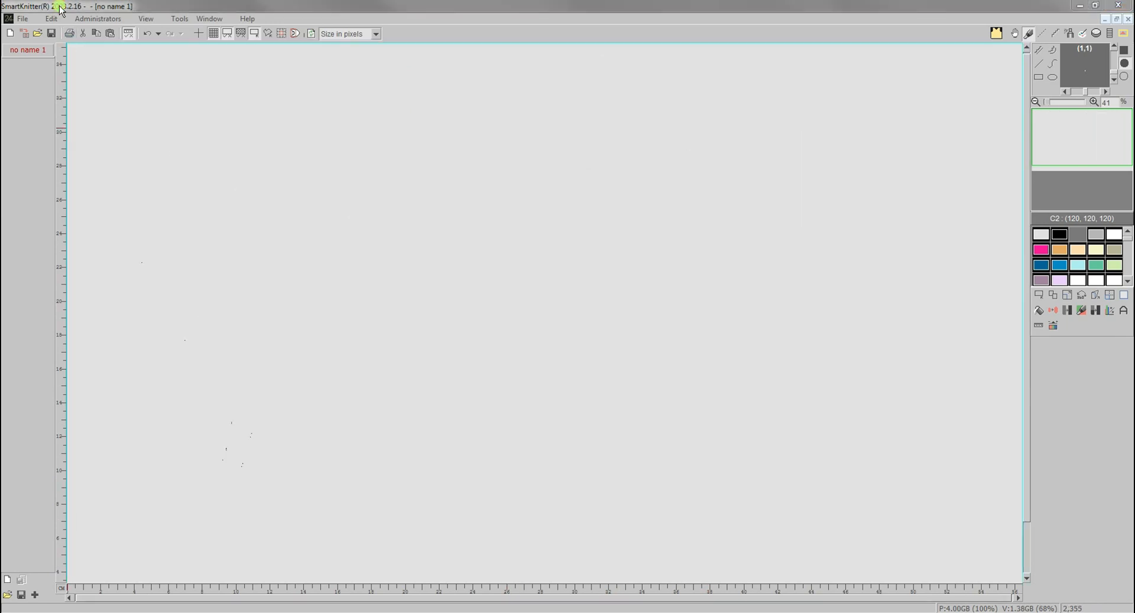
- Insert Pug.jpg scaled down to about 672 by 561 pixels and place it in the upper-left area of the canvas
{"action": "left_click", "coordinate": [60, 9]}
{"action": "left_click", "coordinate": [24, 33]}
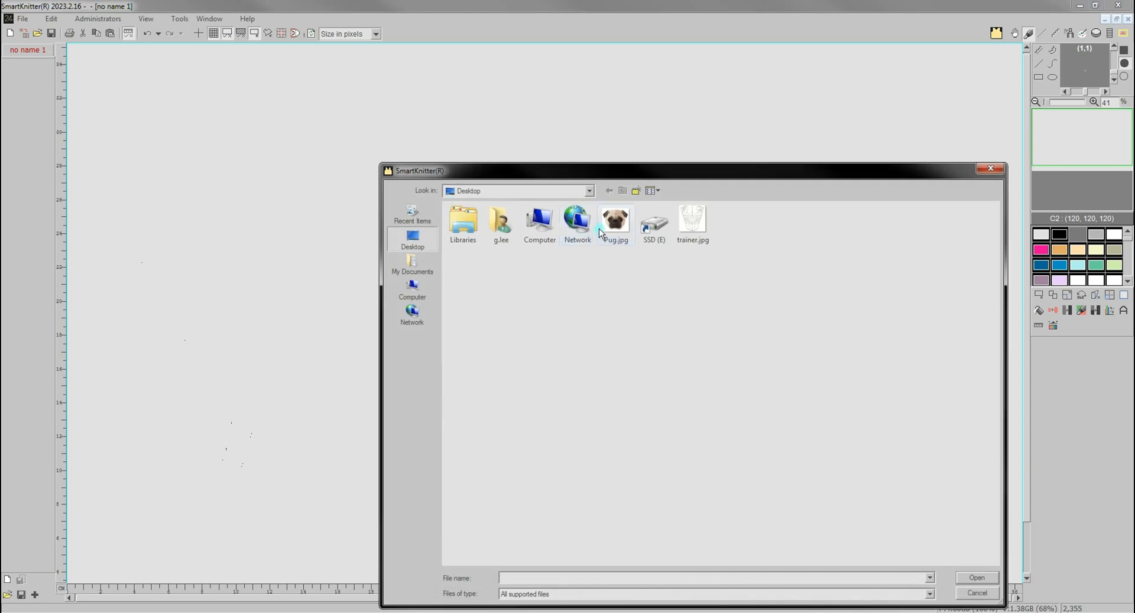
{"action": "double_click", "coordinate": [618, 228]}
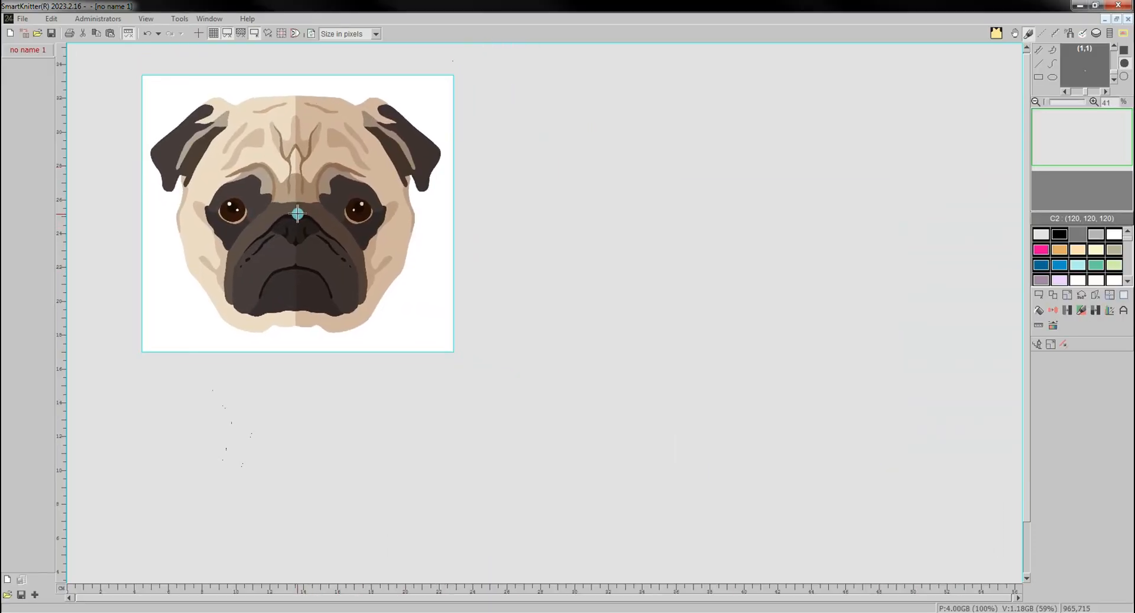
{"action": "left_click", "coordinate": [1062, 347]}
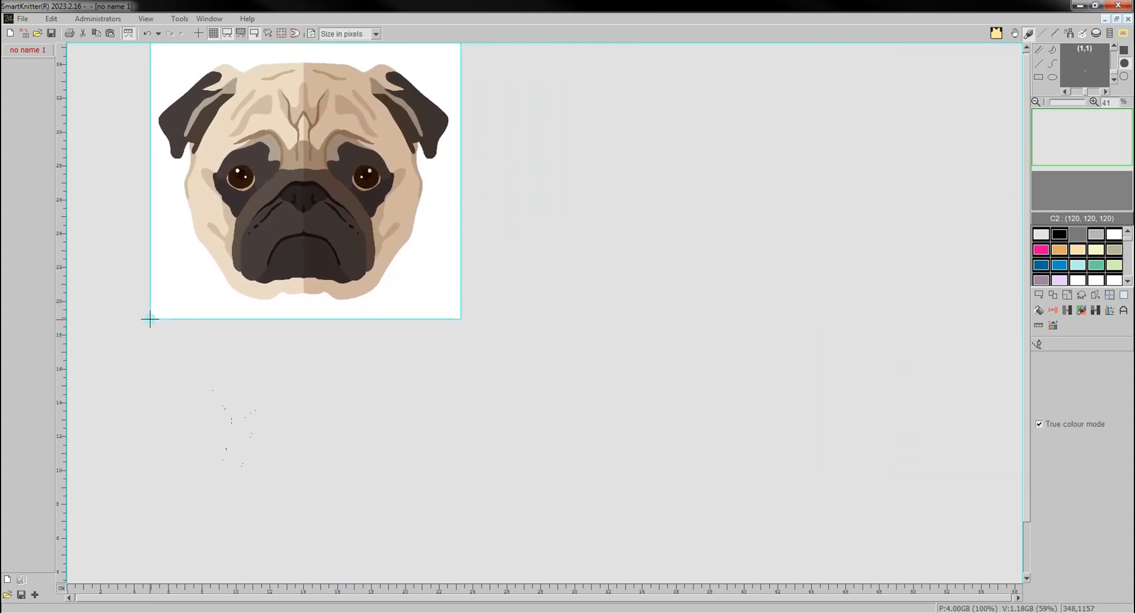
{"action": "left_click", "coordinate": [241, 254]}
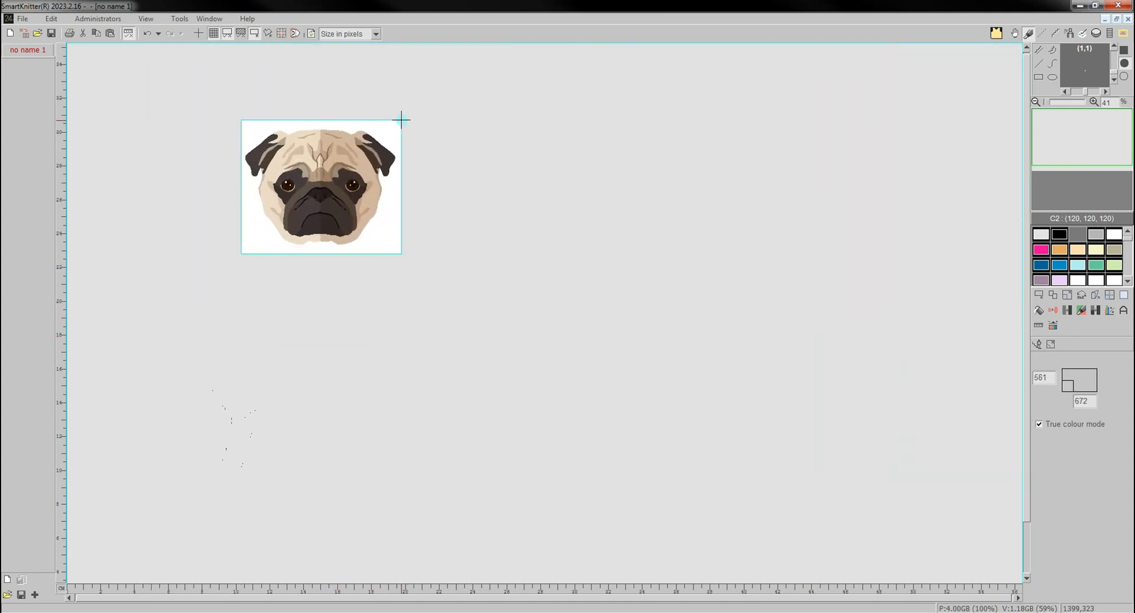
{"action": "left_click", "coordinate": [401, 119]}
{"action": "left_click", "coordinate": [328, 139]}
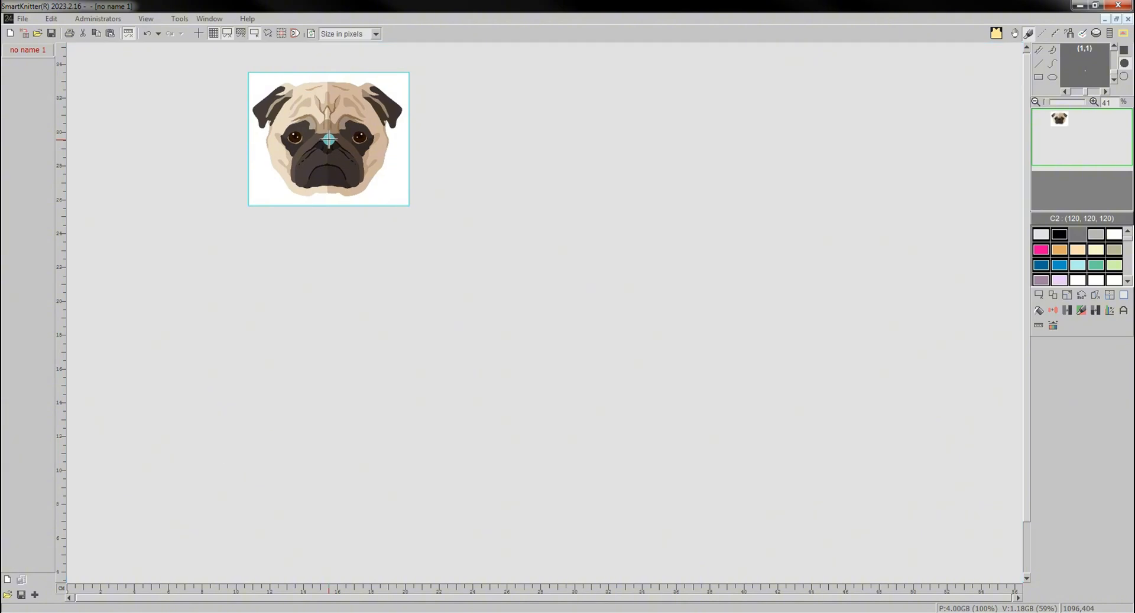
- Try a freely sized repeat of the pug image across and down the canvas, including partial tiles, and undo it
{"action": "left_click", "coordinate": [1110, 293]}
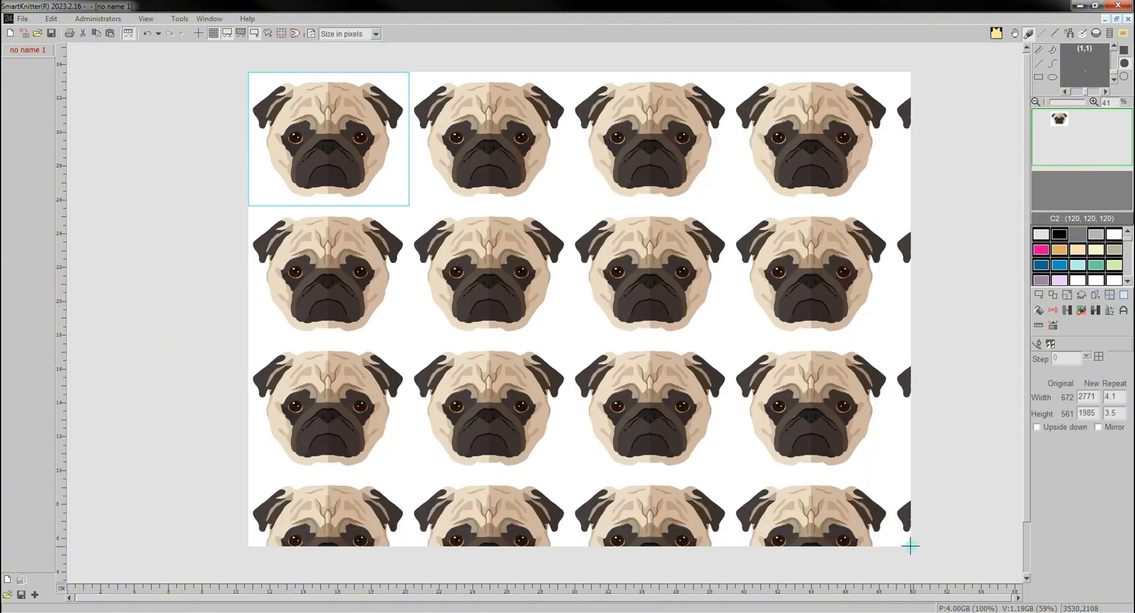
{"action": "left_click", "coordinate": [953, 523]}
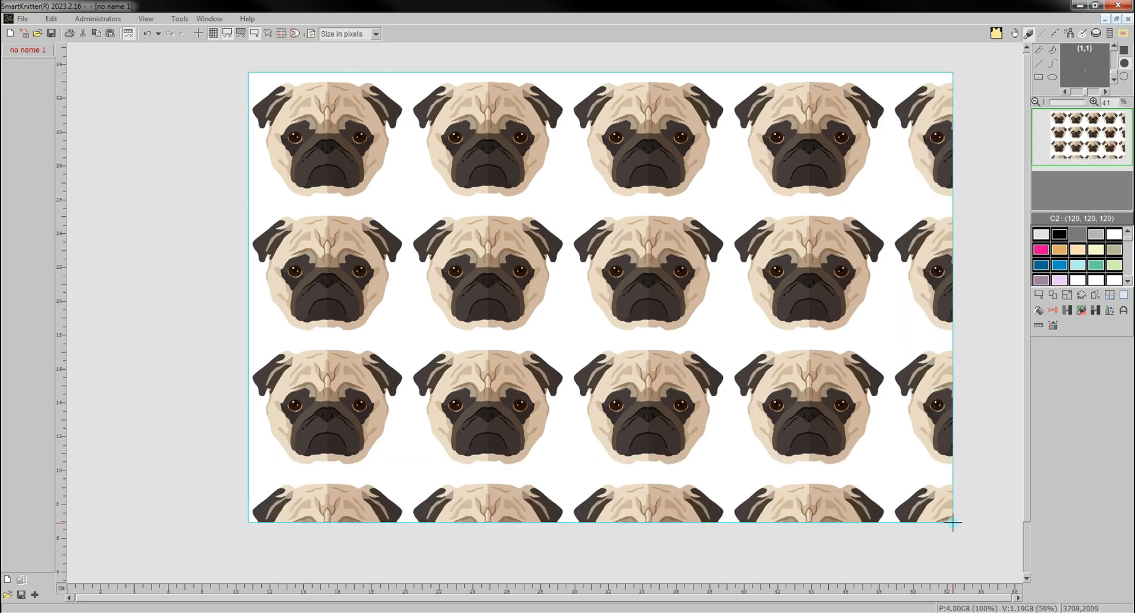
{"action": "key", "text": "ctrl+z"}
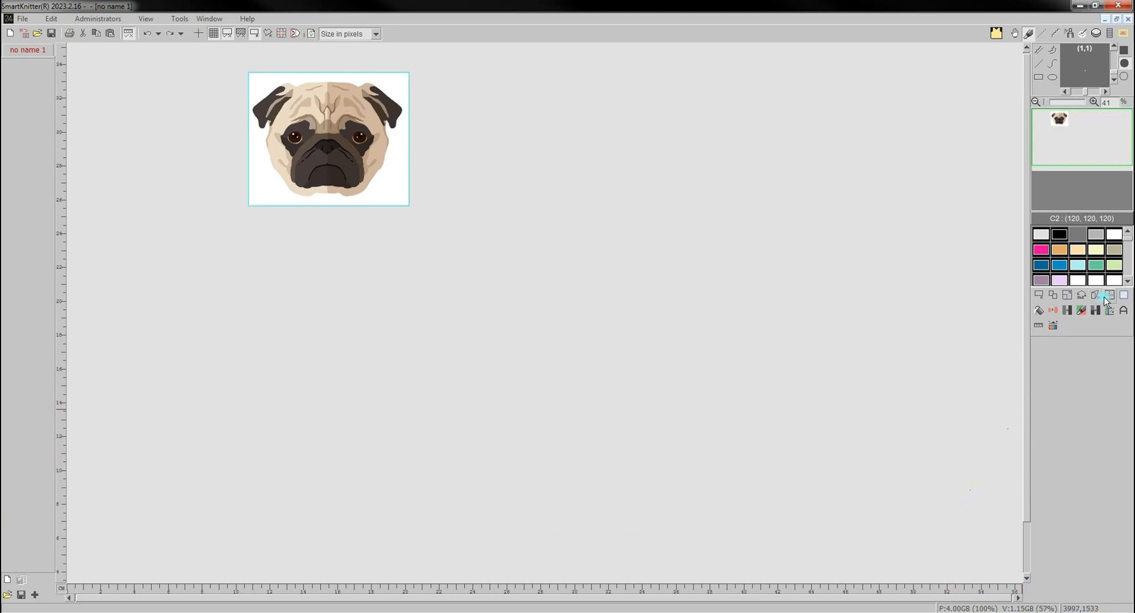
- Try repeating the pug image 4 times across and 3 times down in tile mode, and undo the repeat
{"action": "left_click", "coordinate": [1109, 294]}
{"action": "left_click", "coordinate": [1050, 348]}
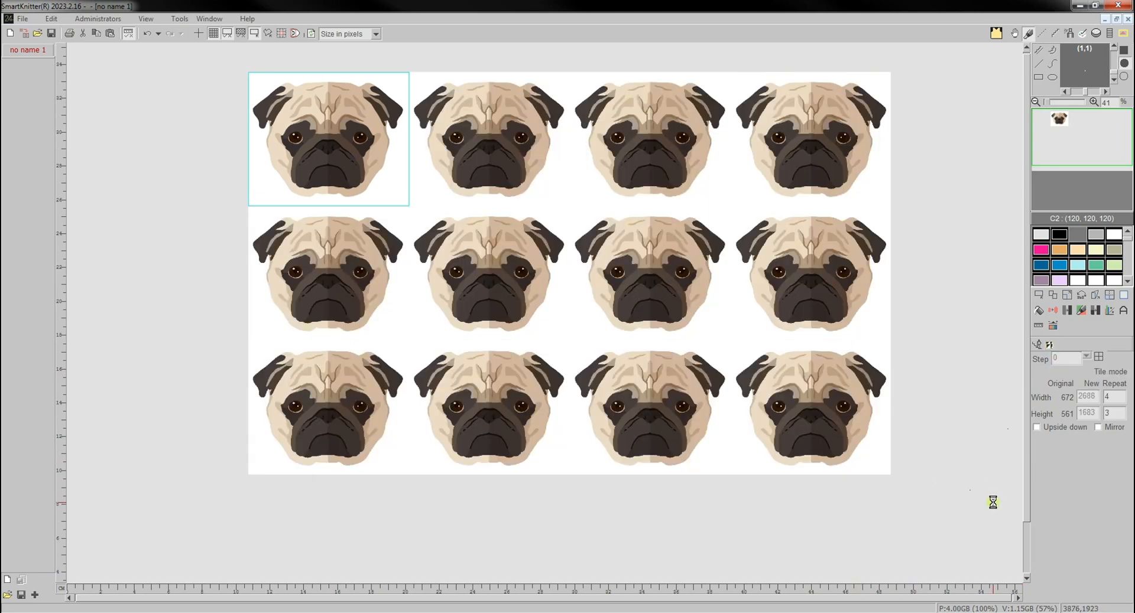
{"action": "key", "text": "ctrl+z"}
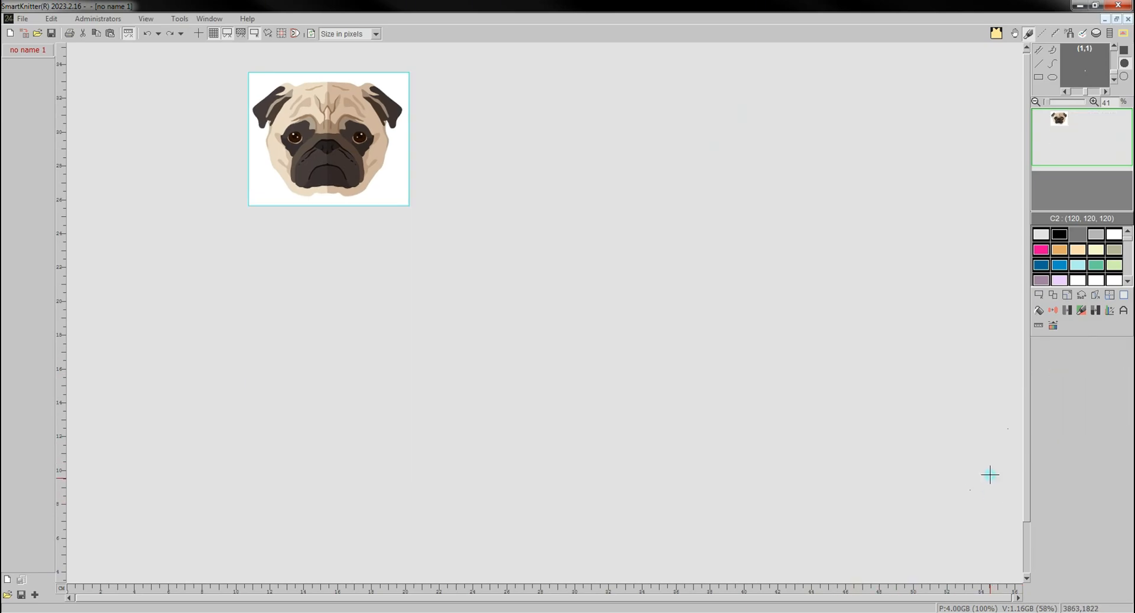
- Set up a tile-mode repeat of the pug image, 4 across and 3 down, with the rows offset sideways by a step of 281
{"action": "left_click", "coordinate": [1110, 294]}
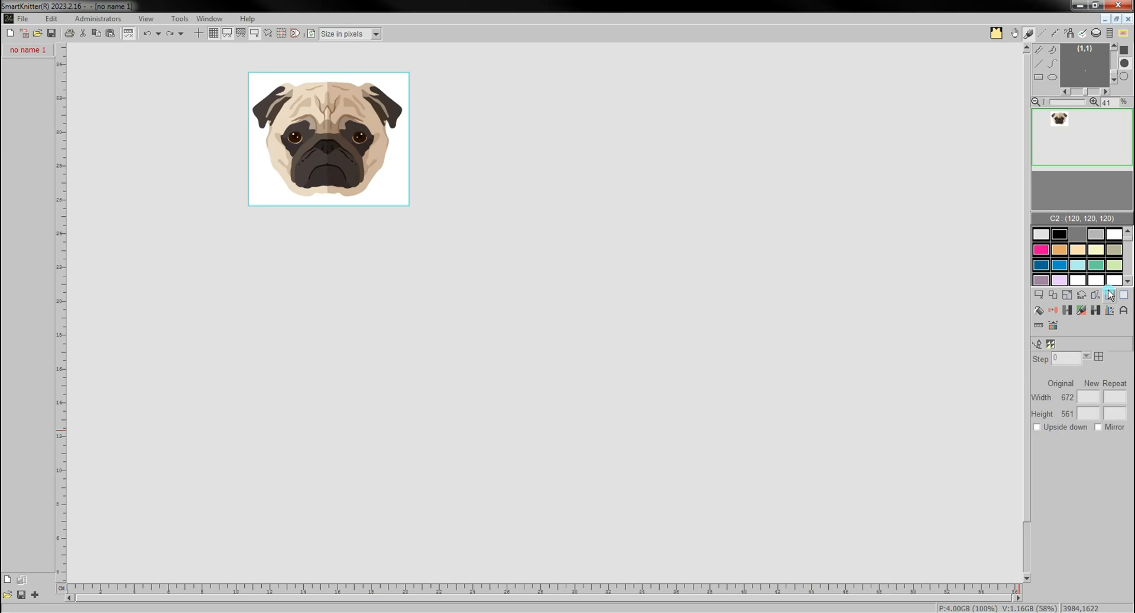
{"action": "left_click", "coordinate": [1097, 358]}
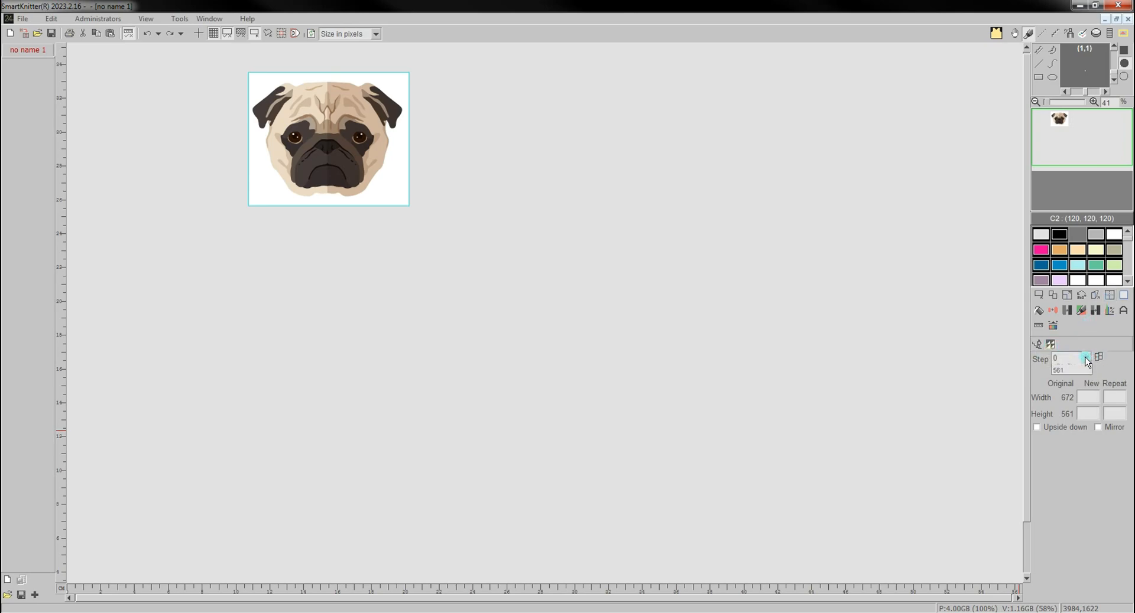
{"action": "left_click", "coordinate": [1086, 356]}
{"action": "left_click", "coordinate": [1070, 393]}
{"action": "left_click_drag", "start_coordinate": [820, 365], "coordinate": [911, 529]}
{"action": "left_click", "coordinate": [1046, 346]}
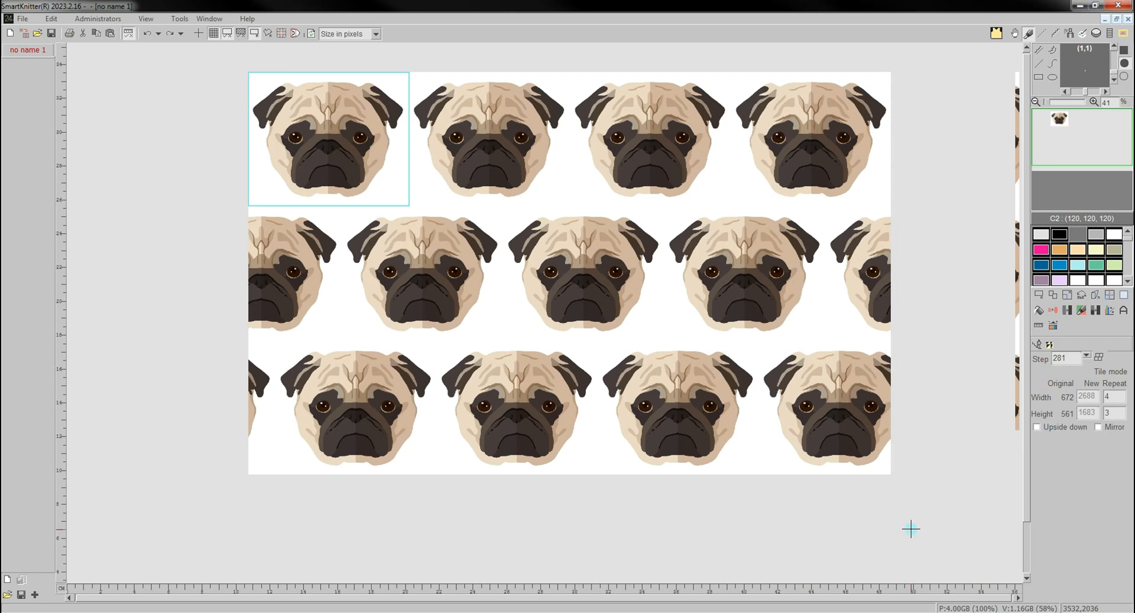
{"action": "left_click_drag", "start_coordinate": [910, 530], "coordinate": [988, 526]}
- Turn on Upside down and Mirror for the stepped repeat and place it as 4 by 3 tiles
{"action": "left_click", "coordinate": [1069, 429]}
{"action": "left_click_drag", "start_coordinate": [960, 412], "coordinate": [907, 502]}
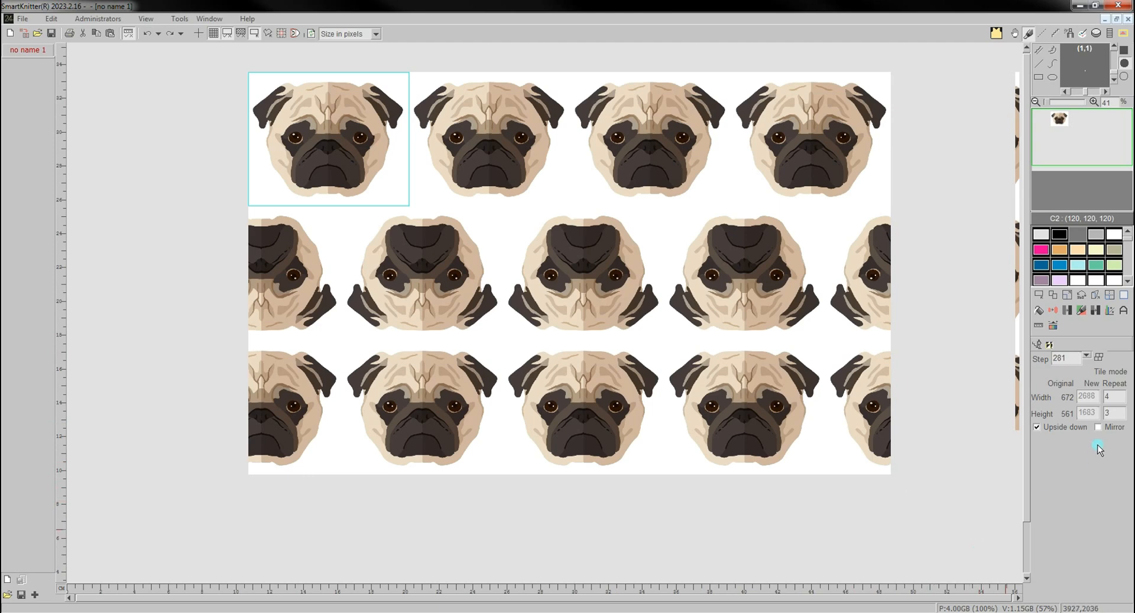
{"action": "left_click_drag", "start_coordinate": [1016, 431], "coordinate": [910, 528]}
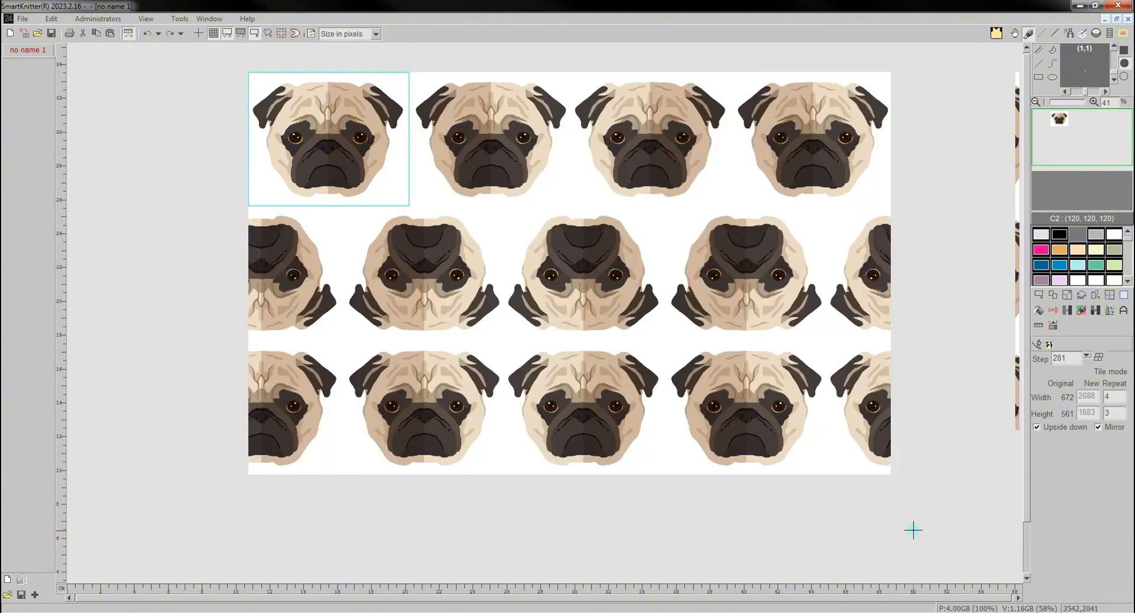
{"action": "left_click", "coordinate": [913, 530]}
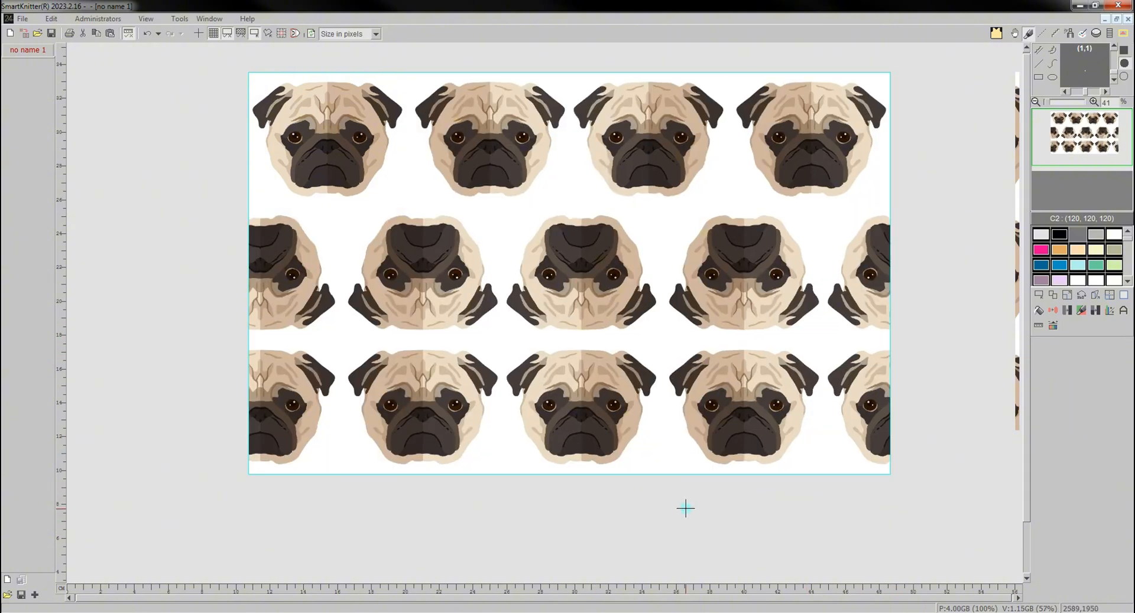
- Try erasing everything outside the selected area around the central upside-down pug, and undo it
{"action": "left_click", "coordinate": [1123, 295]}
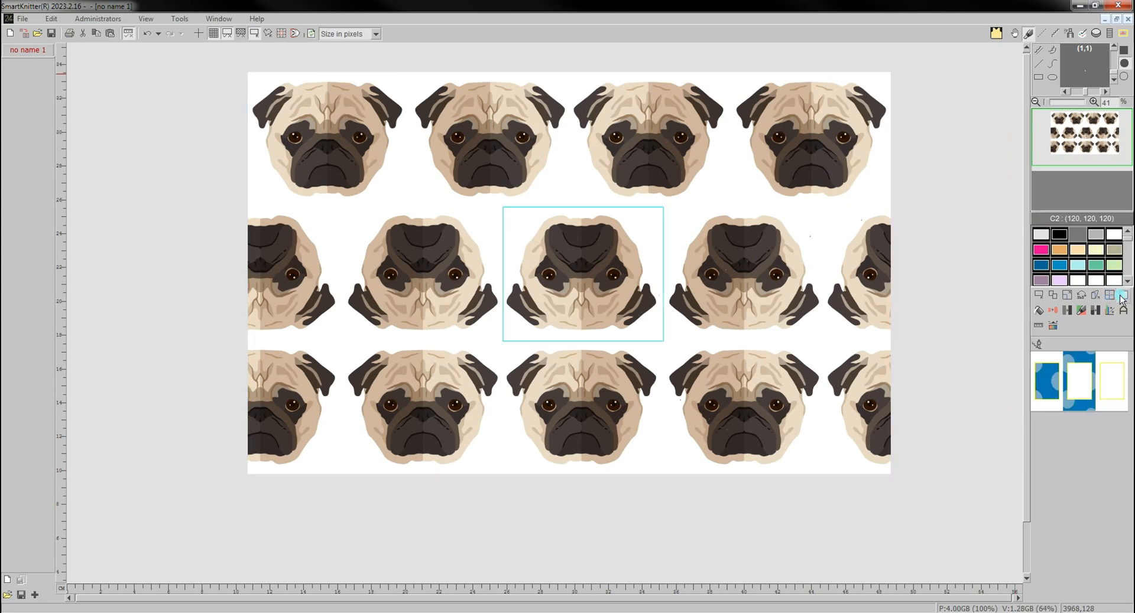
{"action": "left_click", "coordinate": [1043, 383]}
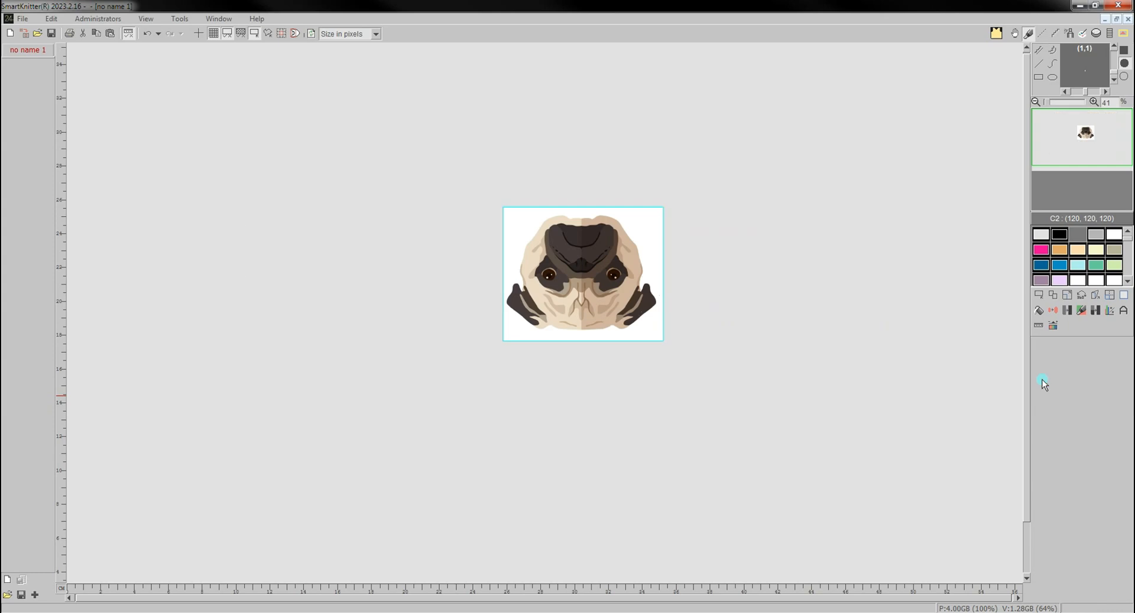
{"action": "key", "text": "ctrl+z"}
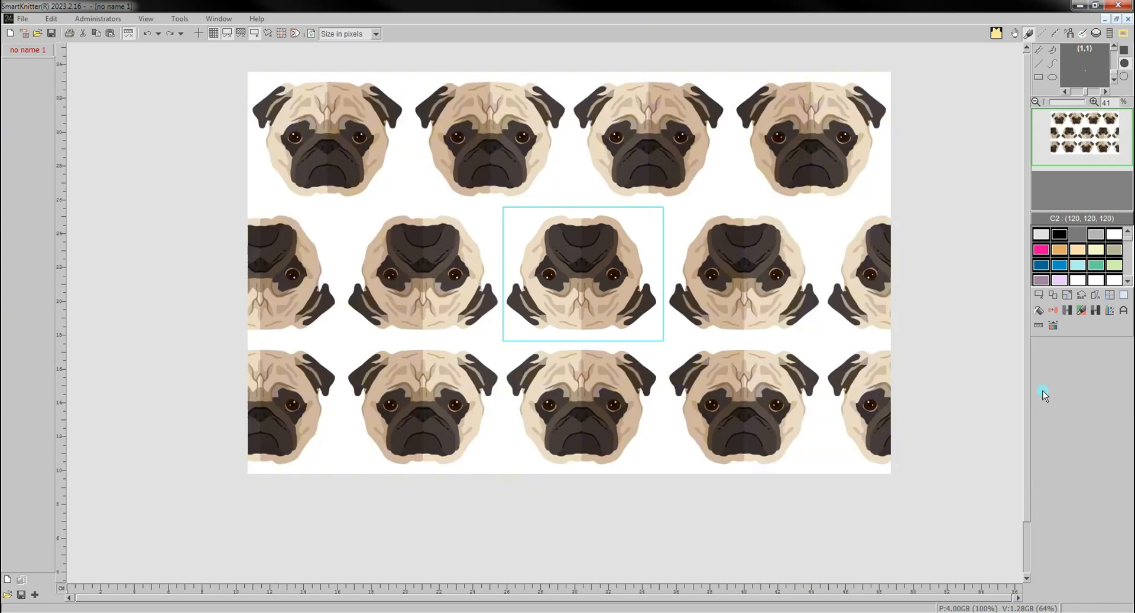
- Try erasing only the inside of the selected area around the central upside-down pug, and undo it
{"action": "left_click", "coordinate": [1124, 296]}
{"action": "left_click", "coordinate": [1090, 367]}
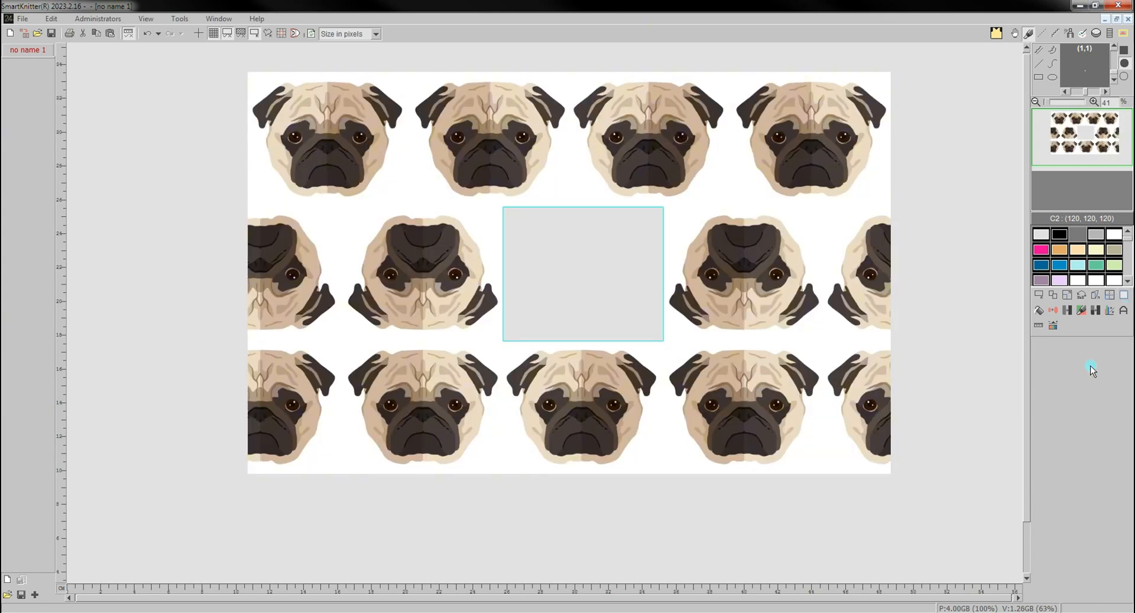
{"action": "key", "text": "ctrl+z"}
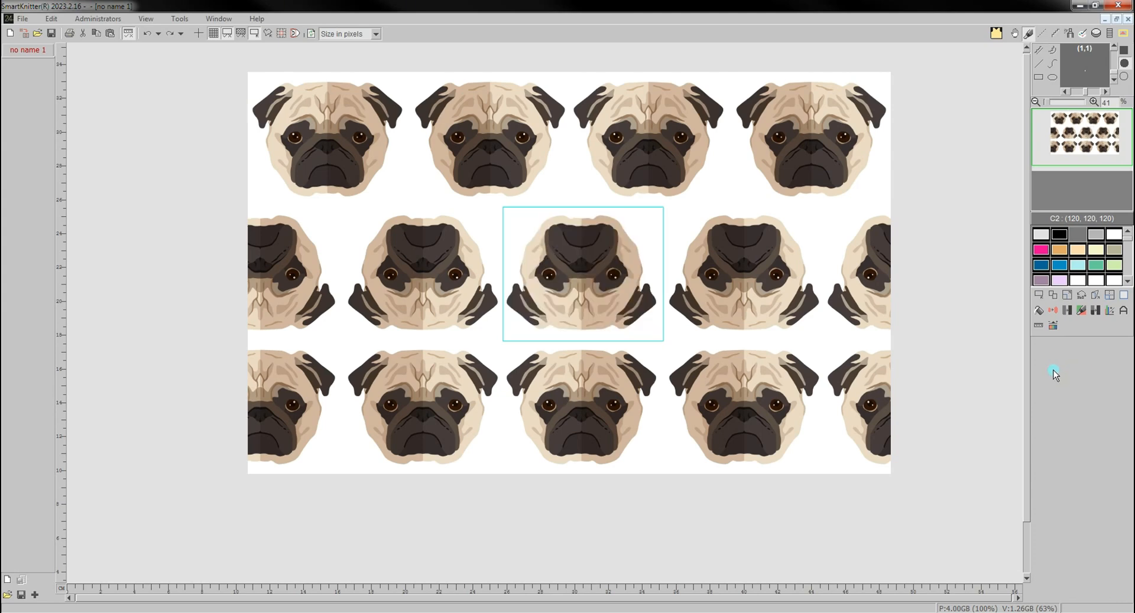
- Erase the whole canvas, both inside and outside the selected area
{"action": "left_click", "coordinate": [1123, 295]}
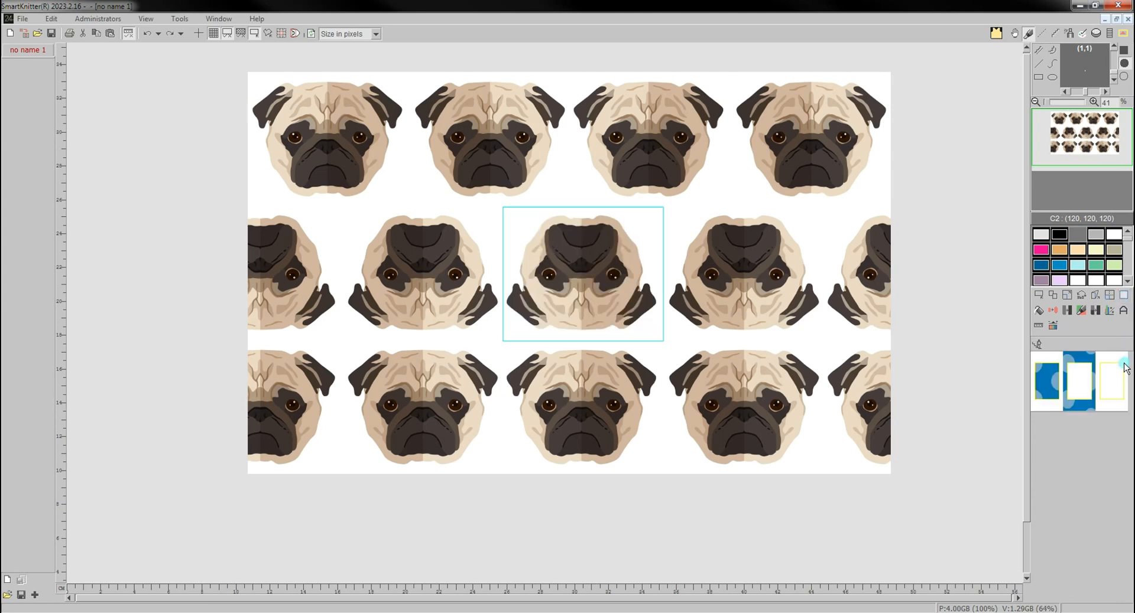
{"action": "left_click", "coordinate": [1125, 368]}
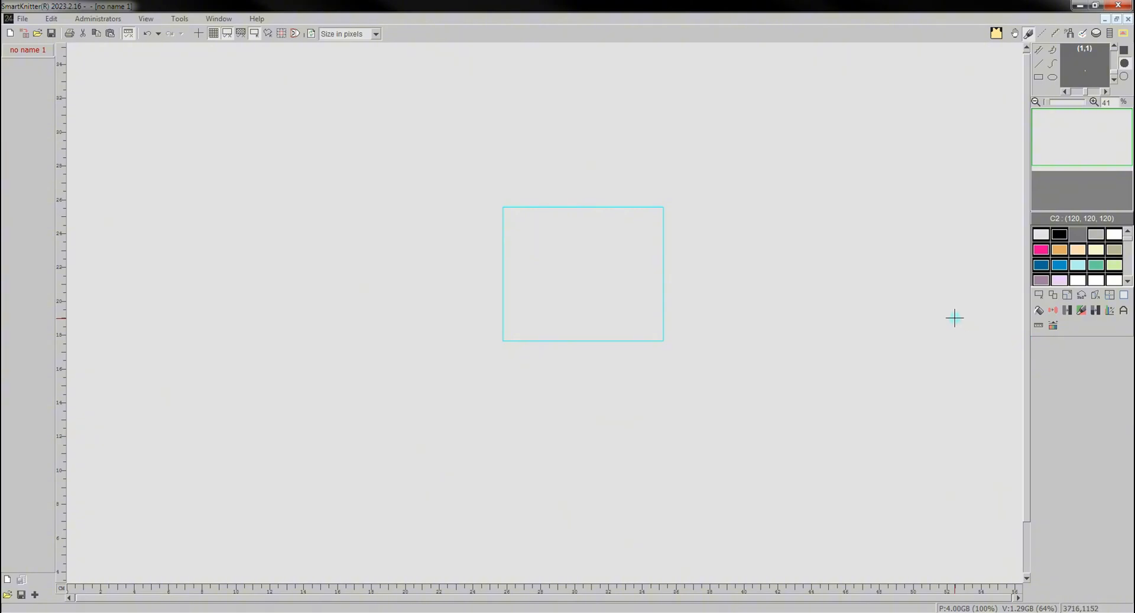